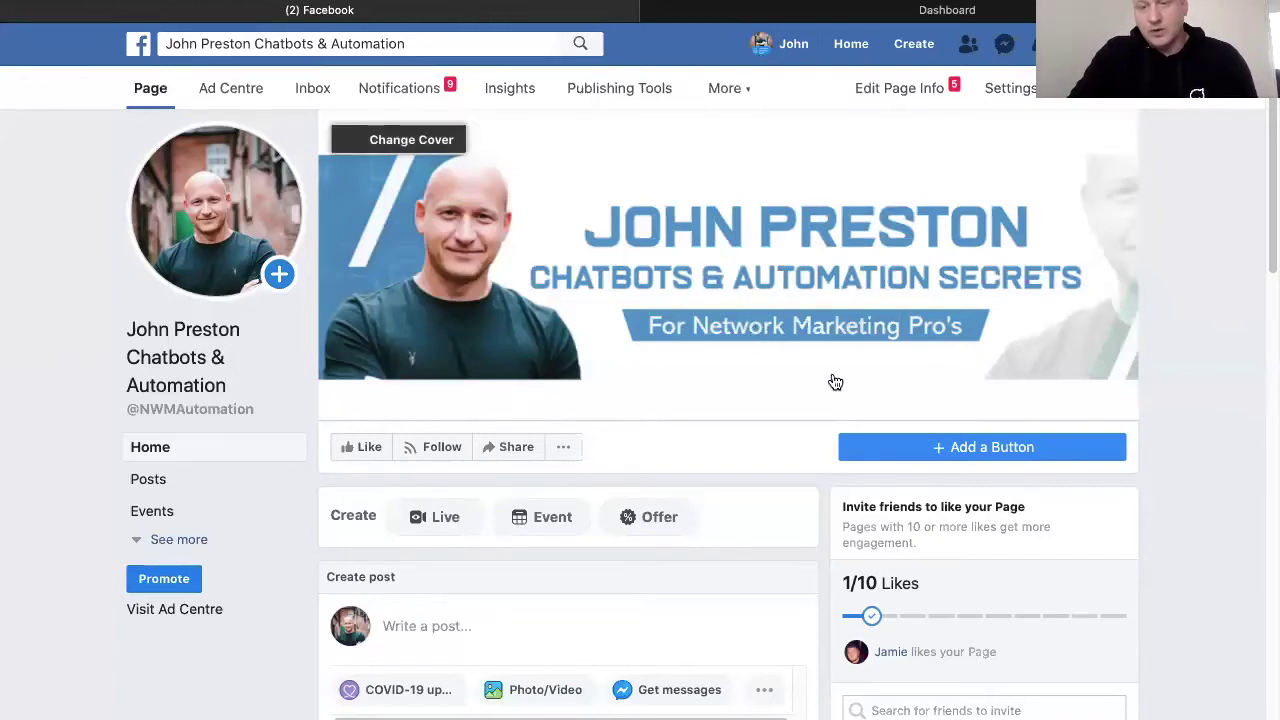
Step: Add a Send Message button from the contact options to the Facebook Page
{"action": "left_click", "coordinate": [963, 446]}
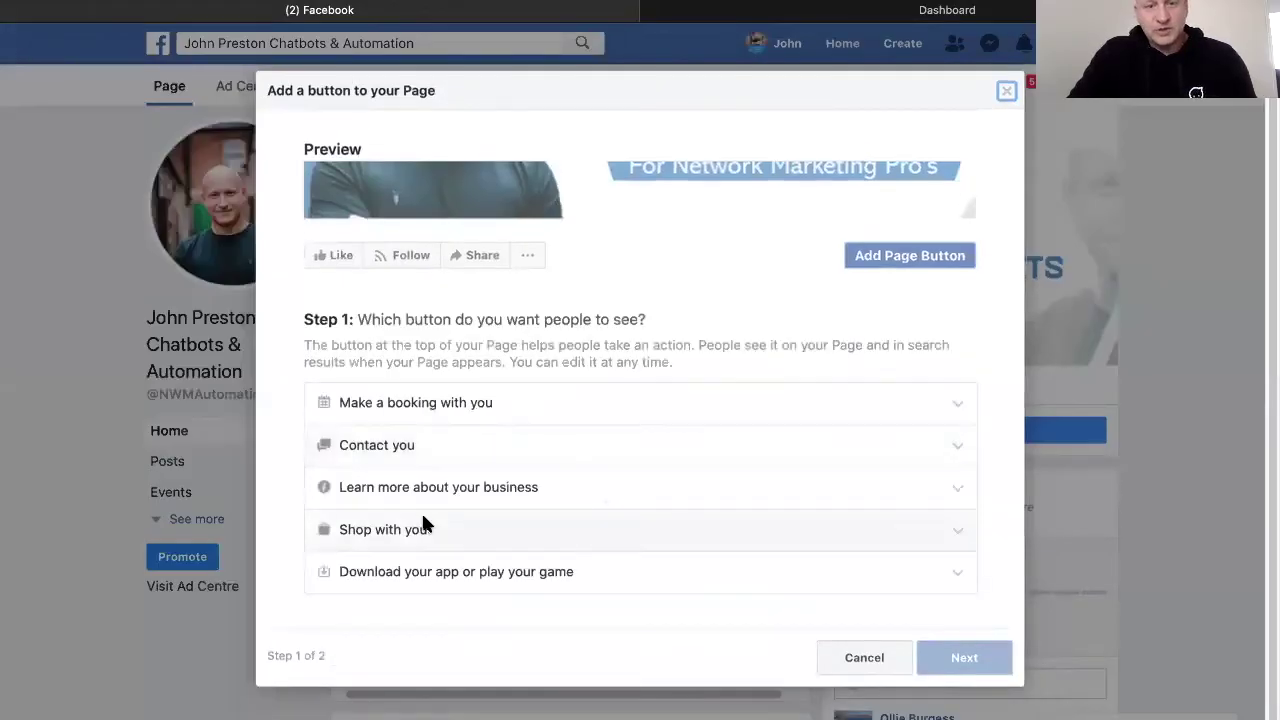
{"action": "left_click", "coordinate": [400, 452]}
{"action": "left_click", "coordinate": [376, 507]}
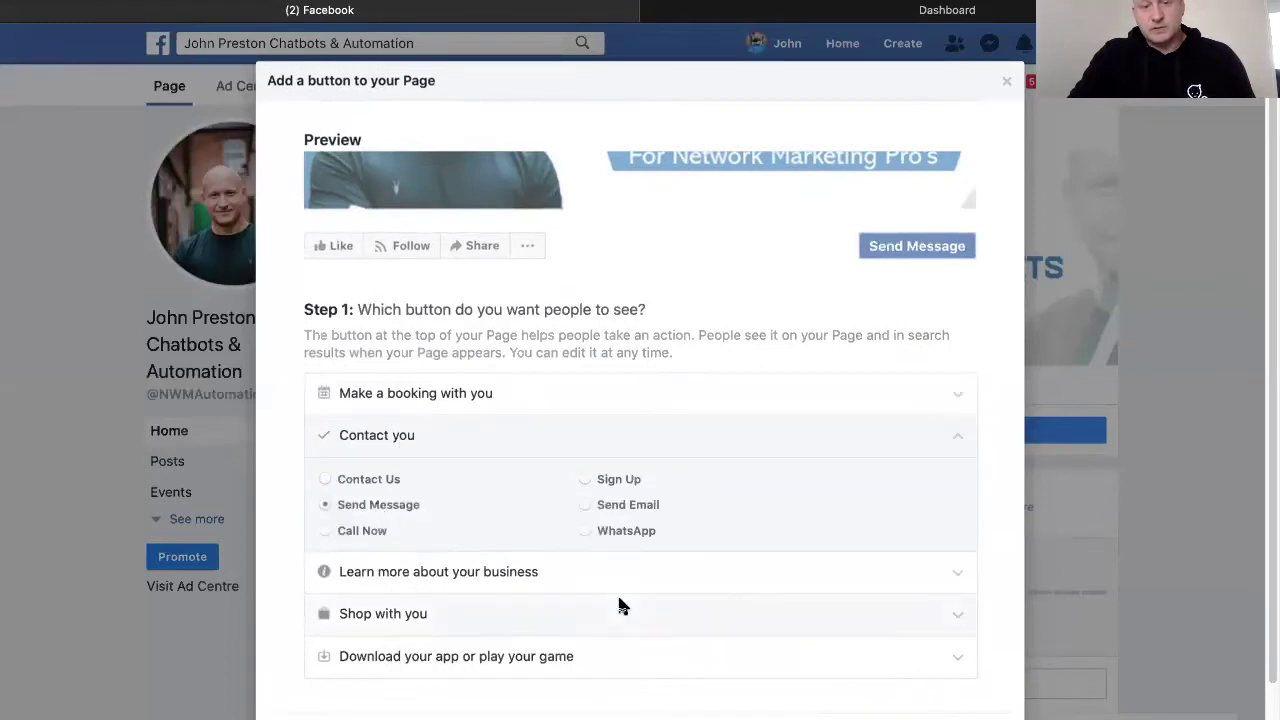
{"action": "scroll", "coordinate": [619, 605], "scroll_direction": "down", "scroll_amount": 2}
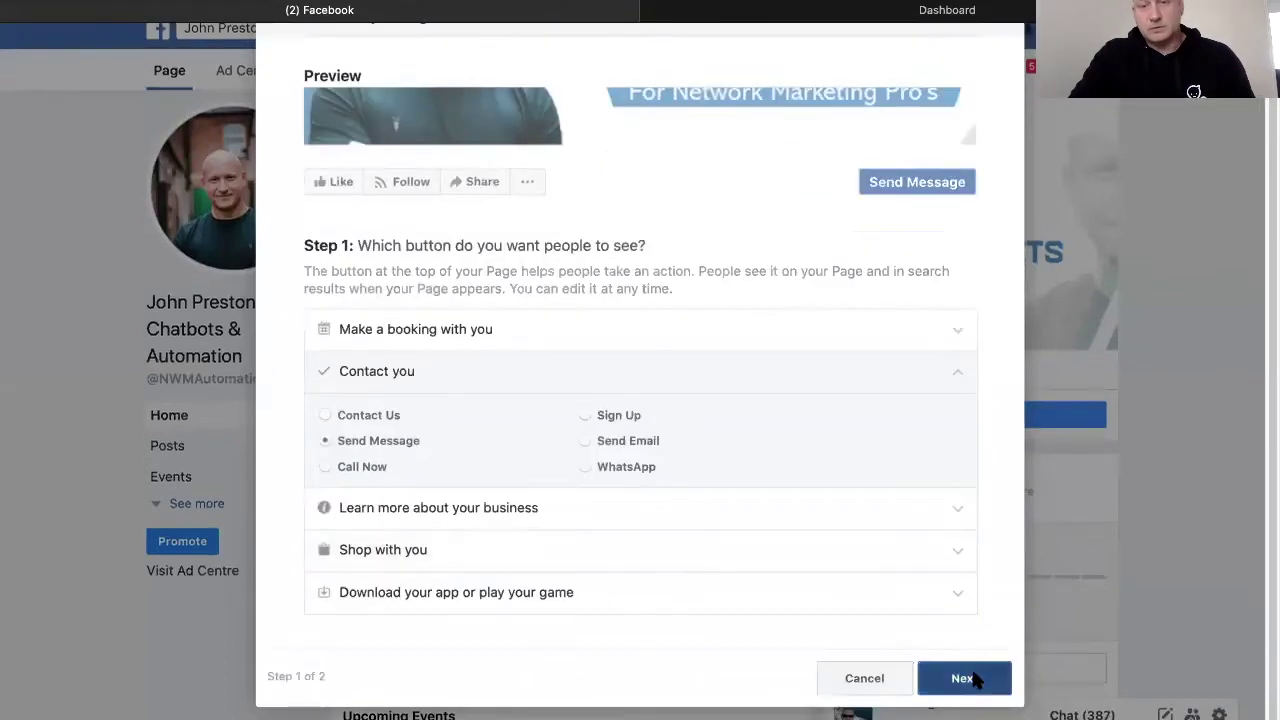
{"action": "left_click", "coordinate": [962, 678]}
{"action": "left_click", "coordinate": [563, 510]}
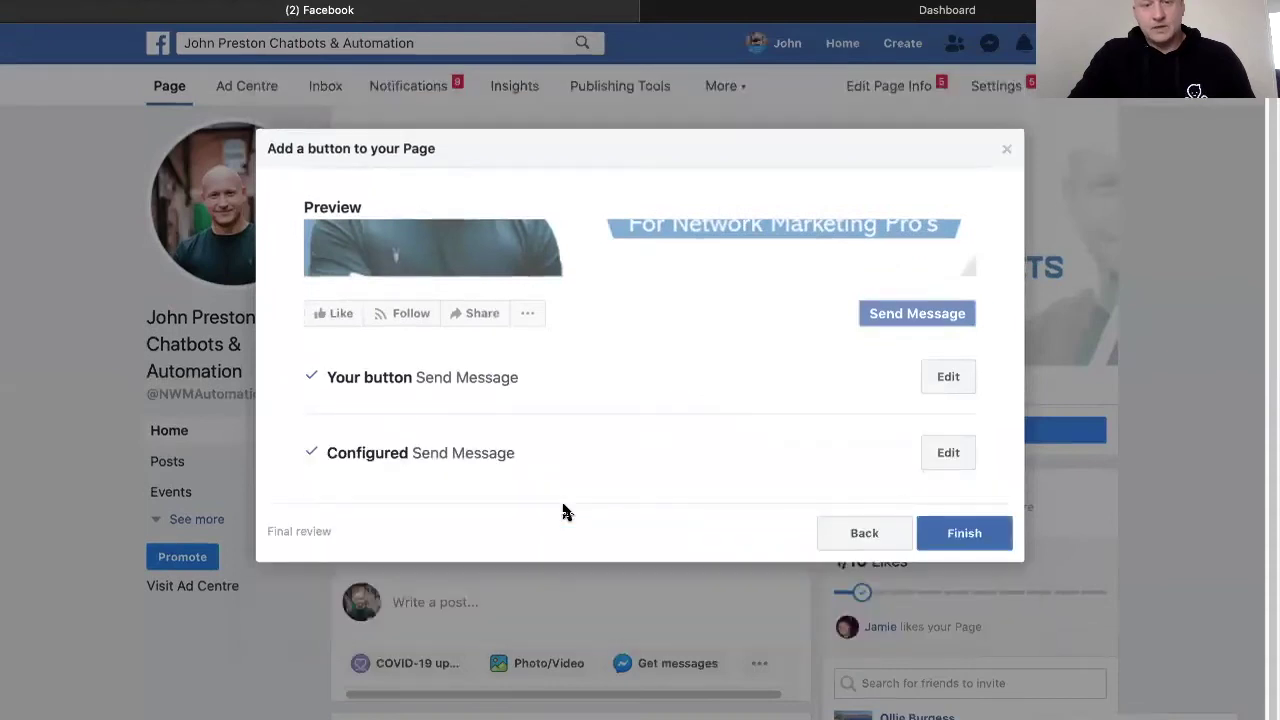
{"action": "left_click", "coordinate": [984, 536]}
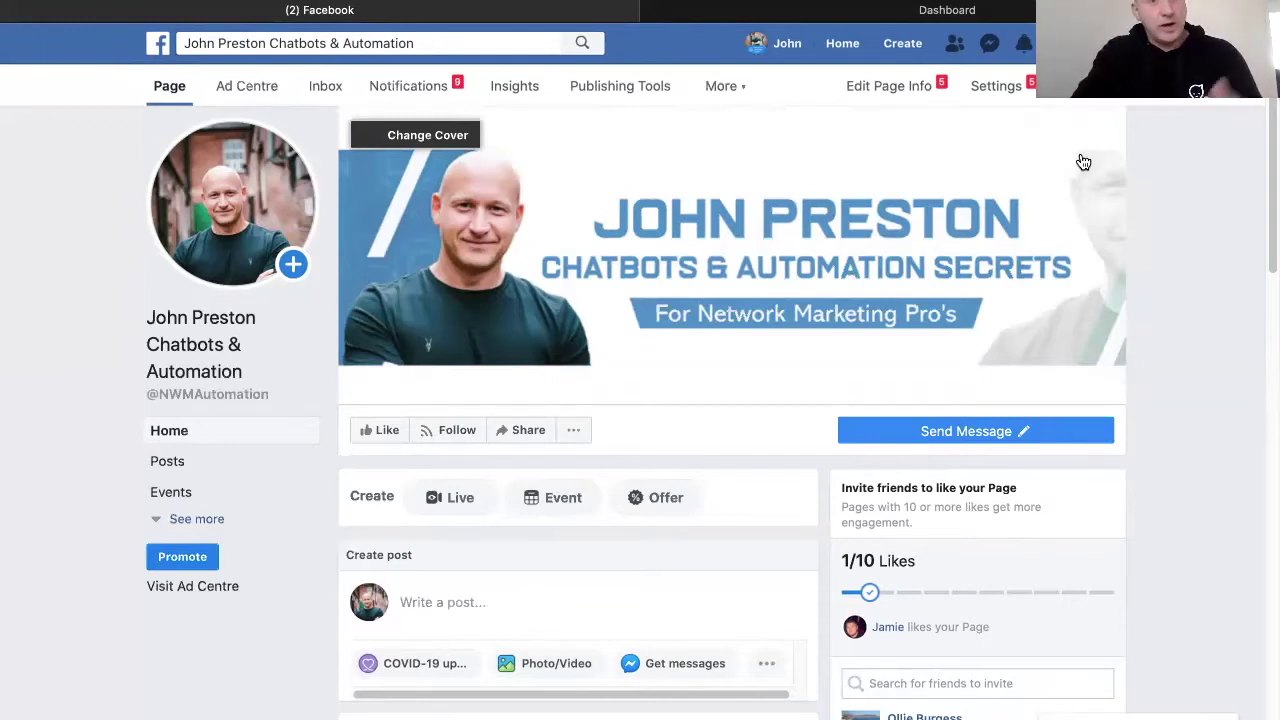
Step: In the Page's advanced messaging settings, set the response method to partially automated, with some support by people
{"action": "left_click", "coordinate": [990, 86]}
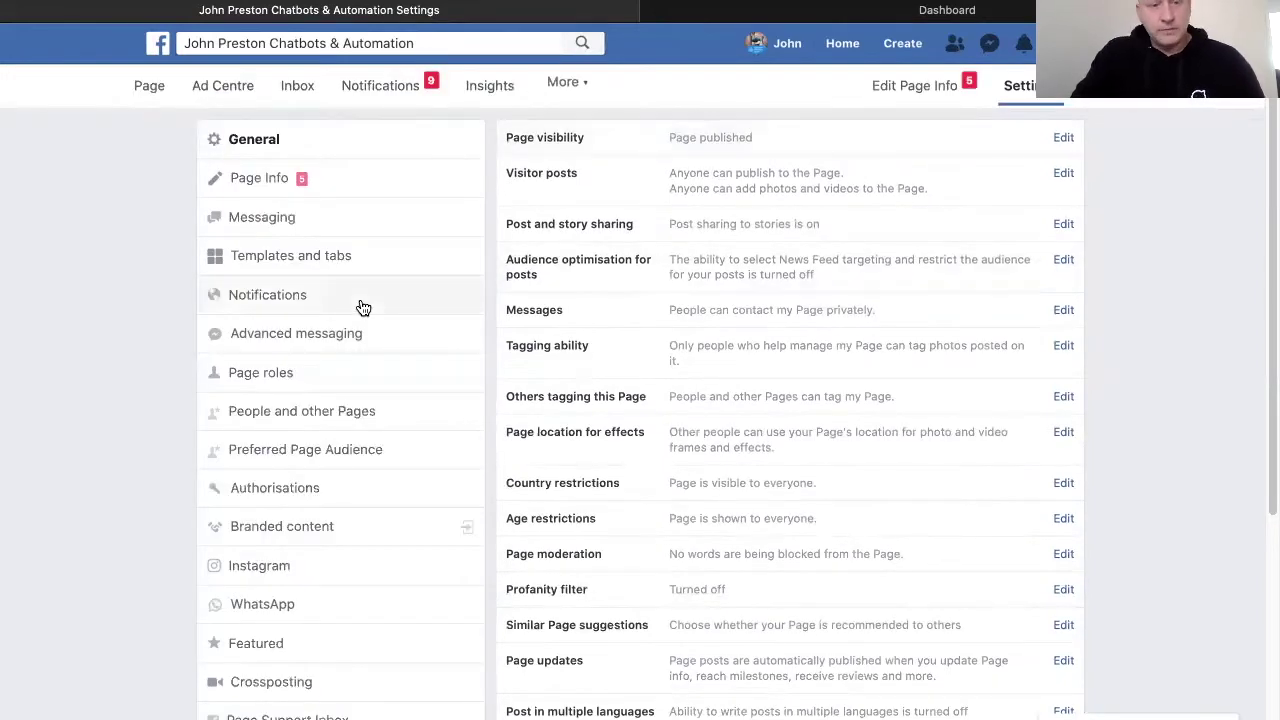
{"action": "left_click", "coordinate": [326, 340]}
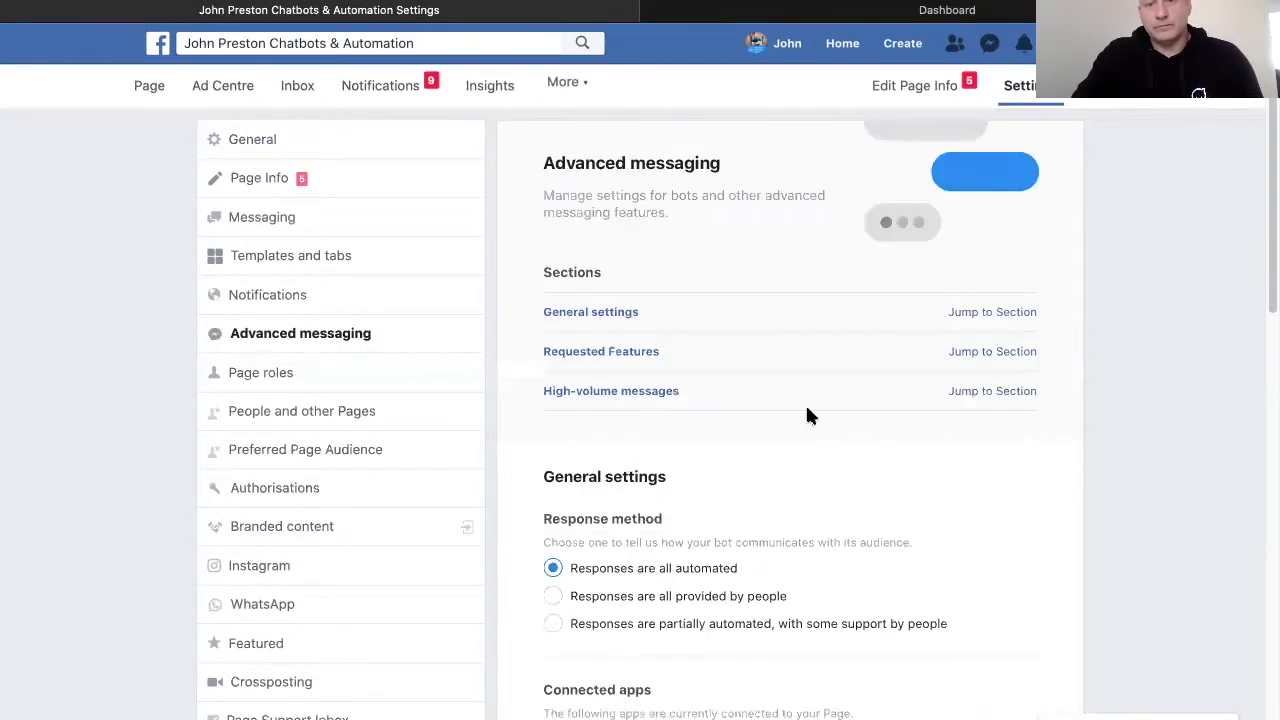
{"action": "scroll", "coordinate": [808, 415], "scroll_direction": "down", "scroll_amount": 3}
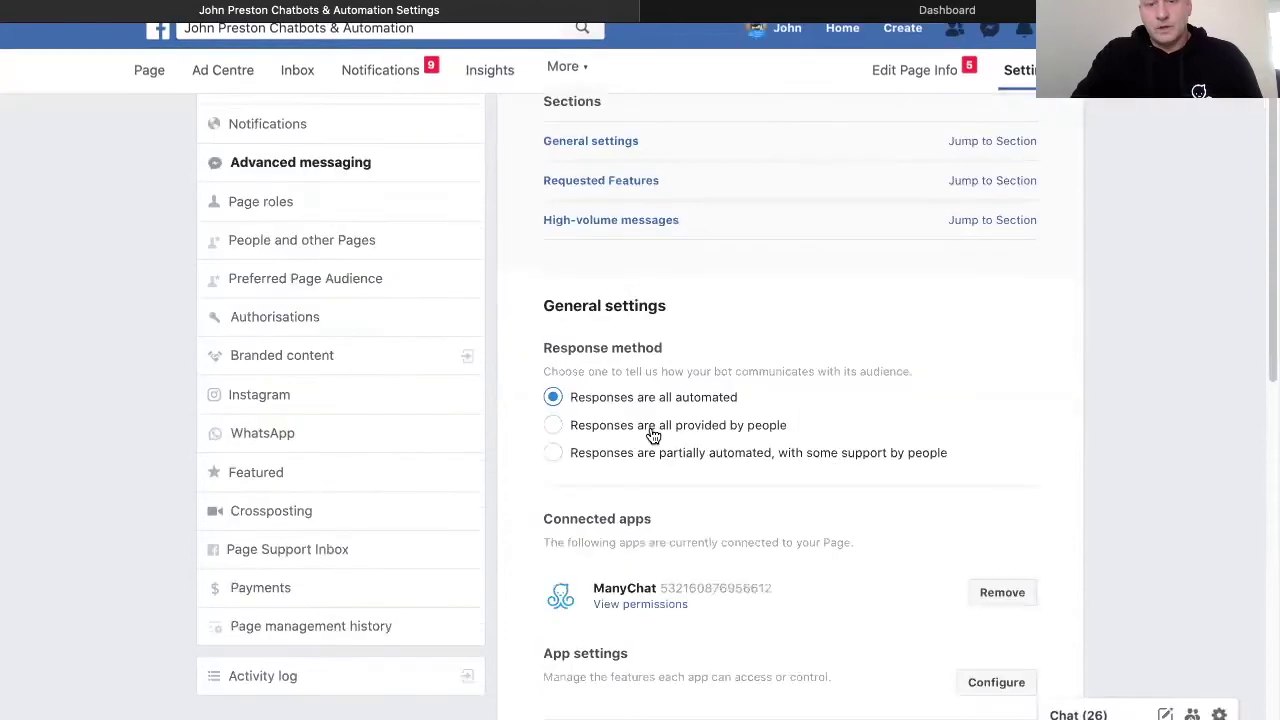
{"action": "left_click", "coordinate": [554, 454]}
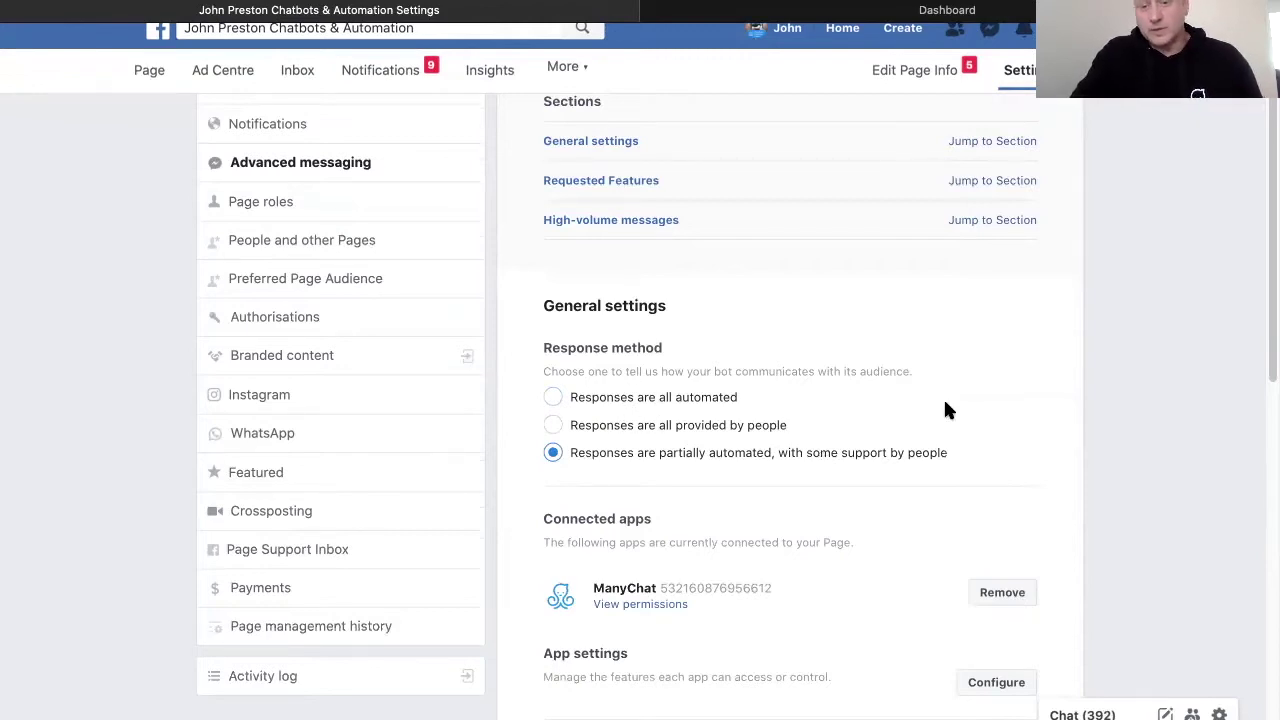
Step: Request the One-time notification feature under Requested Features and accept its beta terms
{"action": "scroll", "coordinate": [946, 404], "scroll_direction": "down", "scroll_amount": 3}
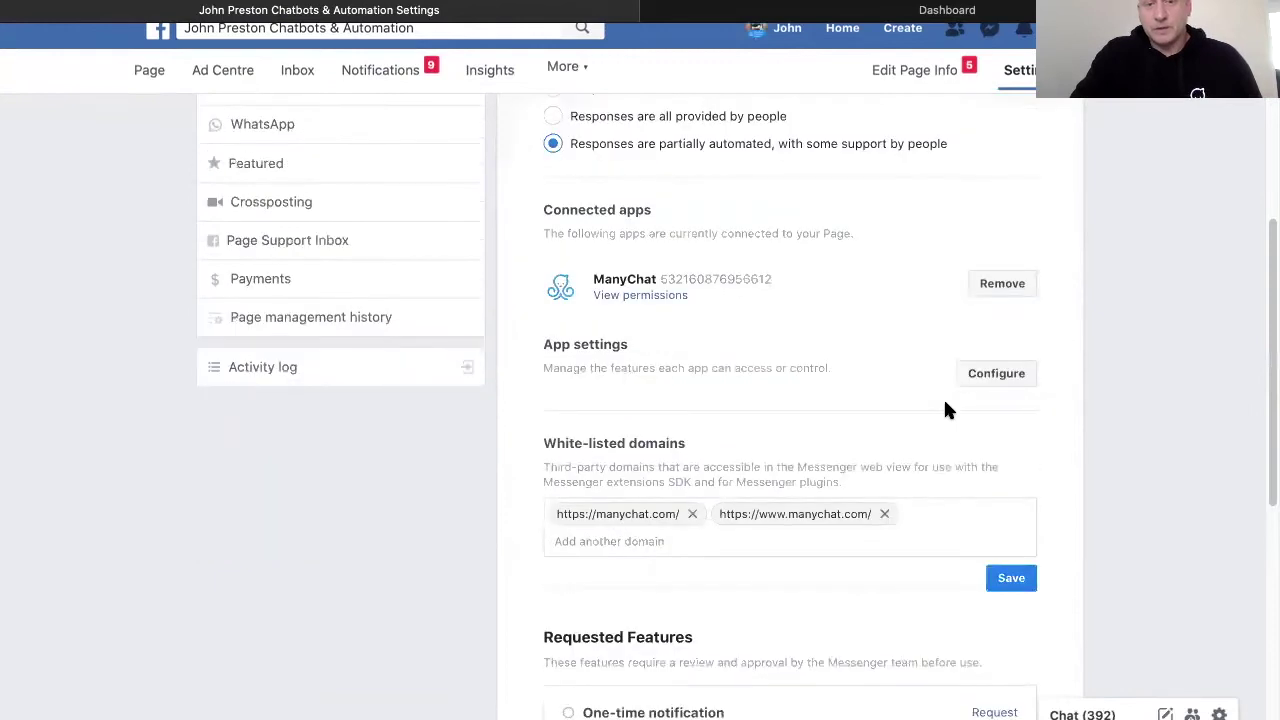
{"action": "scroll", "coordinate": [946, 410], "scroll_direction": "down", "scroll_amount": 3}
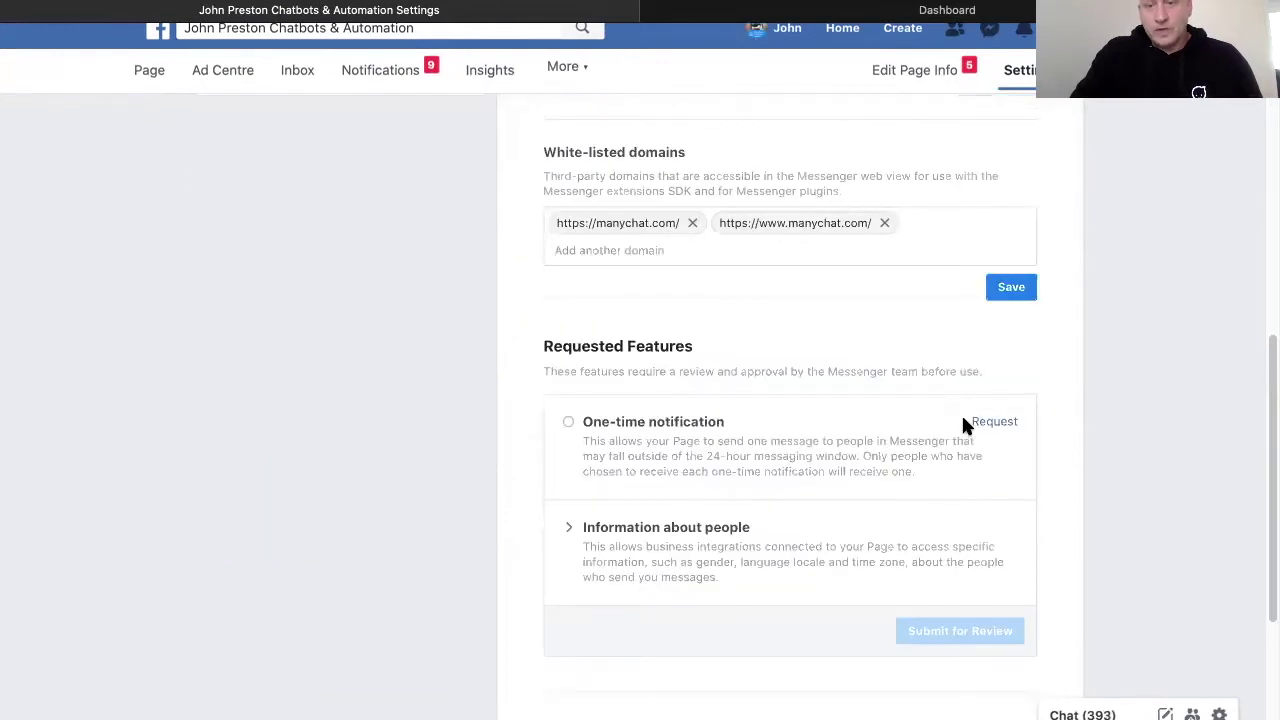
{"action": "scroll", "coordinate": [749, 354], "scroll_direction": "up", "scroll_amount": 8}
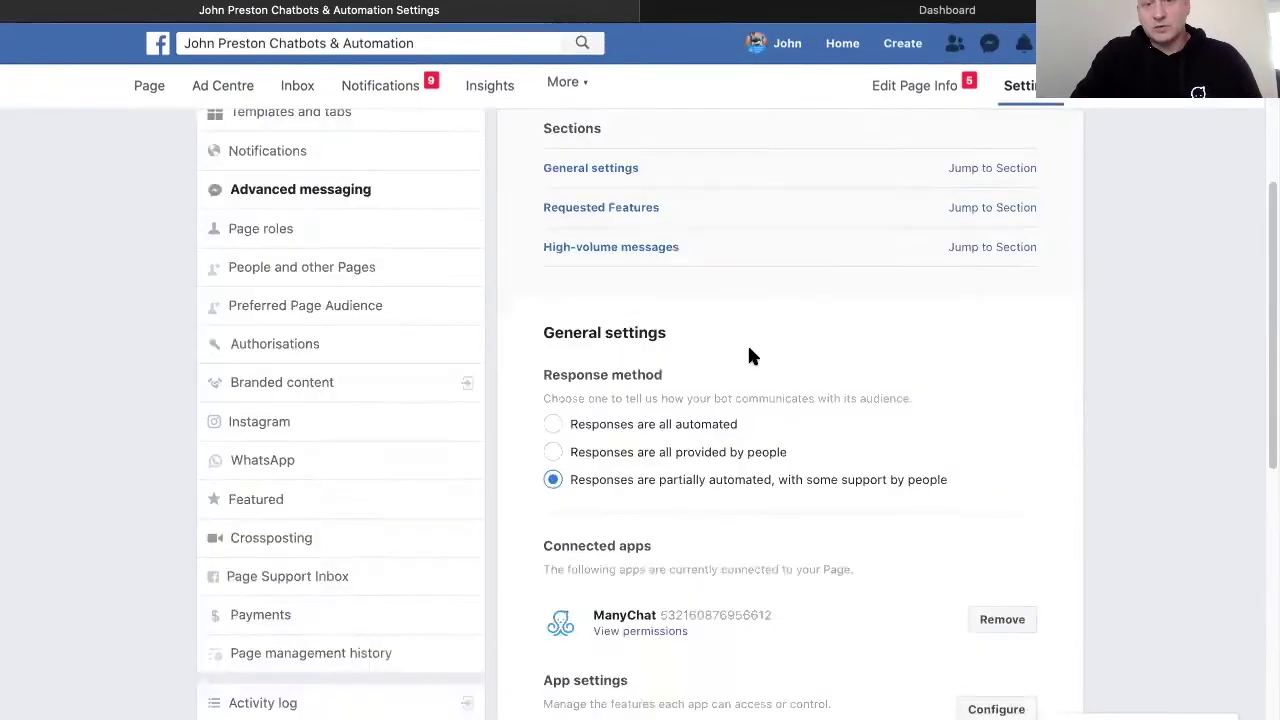
{"action": "scroll", "coordinate": [757, 347], "scroll_direction": "down", "scroll_amount": 5}
{"action": "scroll", "coordinate": [757, 347], "scroll_direction": "down", "scroll_amount": 1}
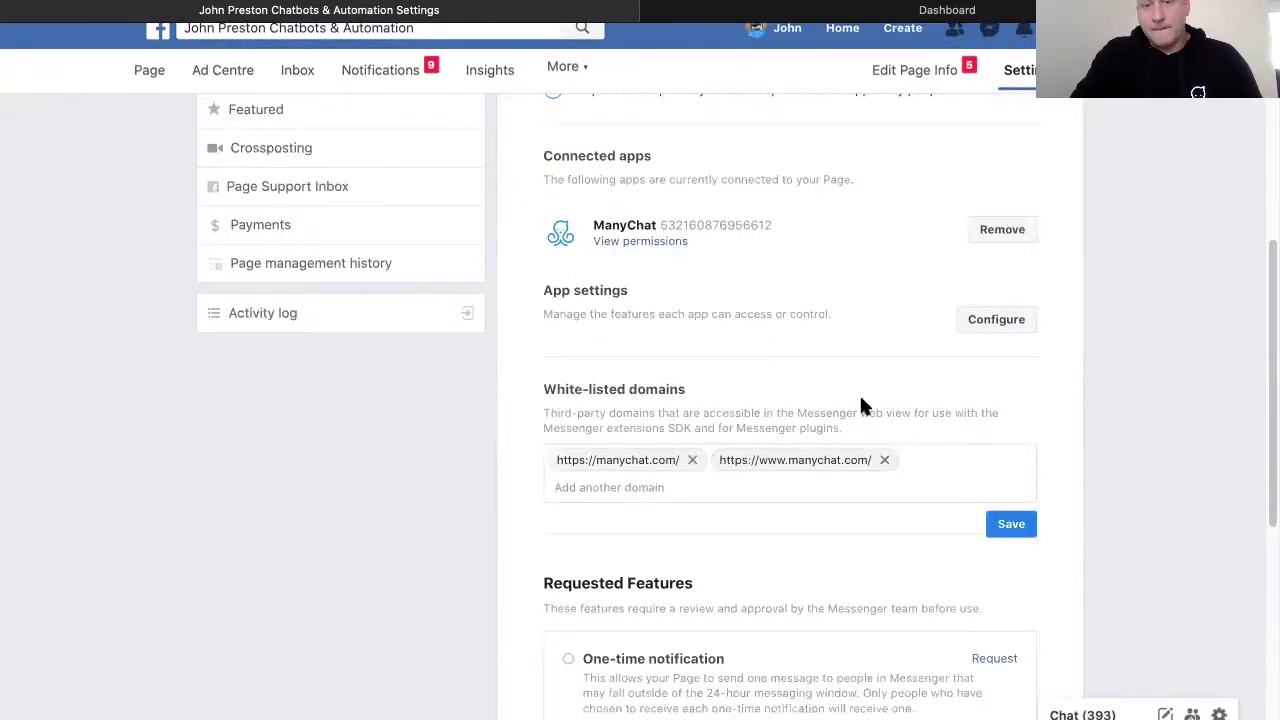
{"action": "scroll", "coordinate": [889, 460], "scroll_direction": "down", "scroll_amount": 3}
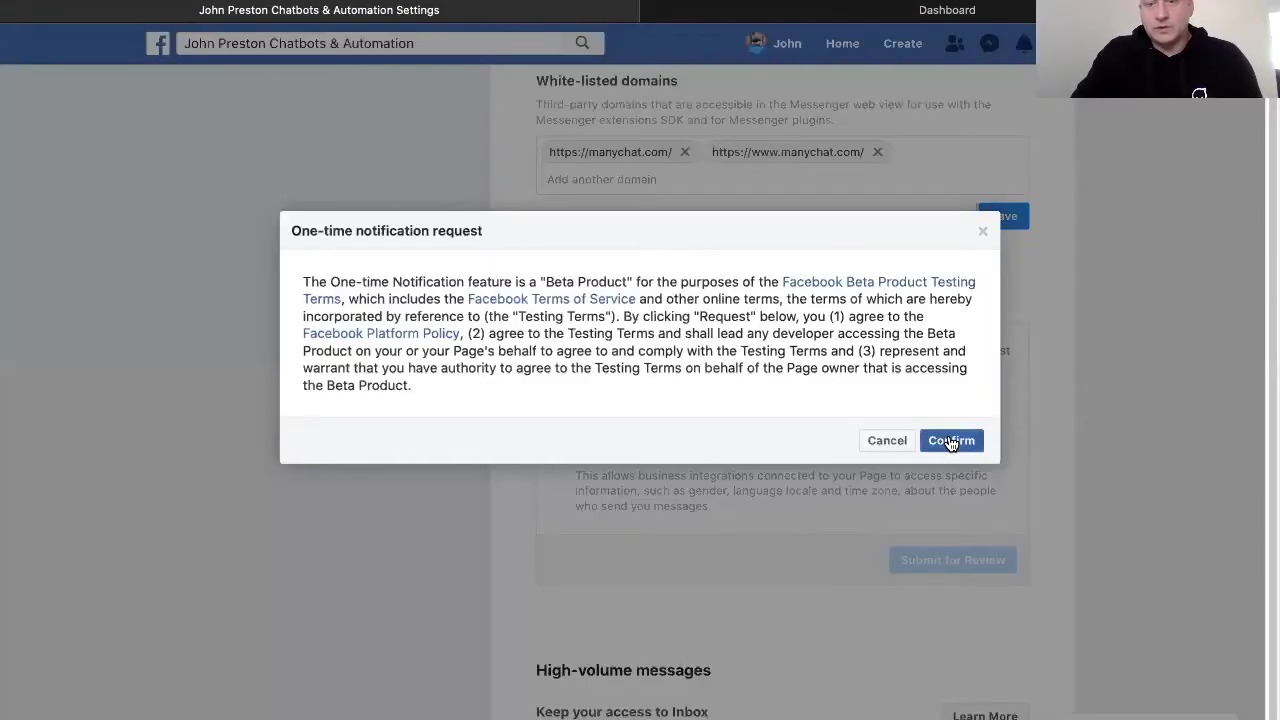
{"action": "left_click", "coordinate": [951, 441]}
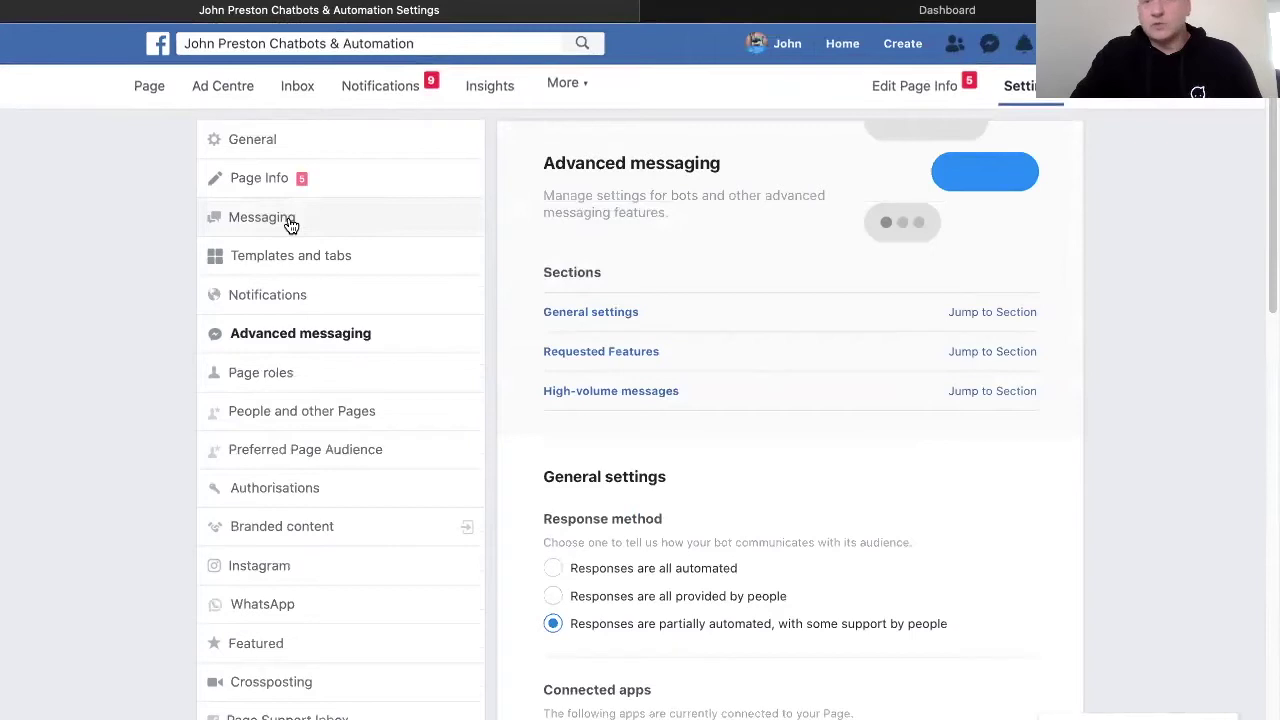
Step: Turn on Show a greeting in the Page's general Messaging settings
{"action": "left_click", "coordinate": [290, 222]}
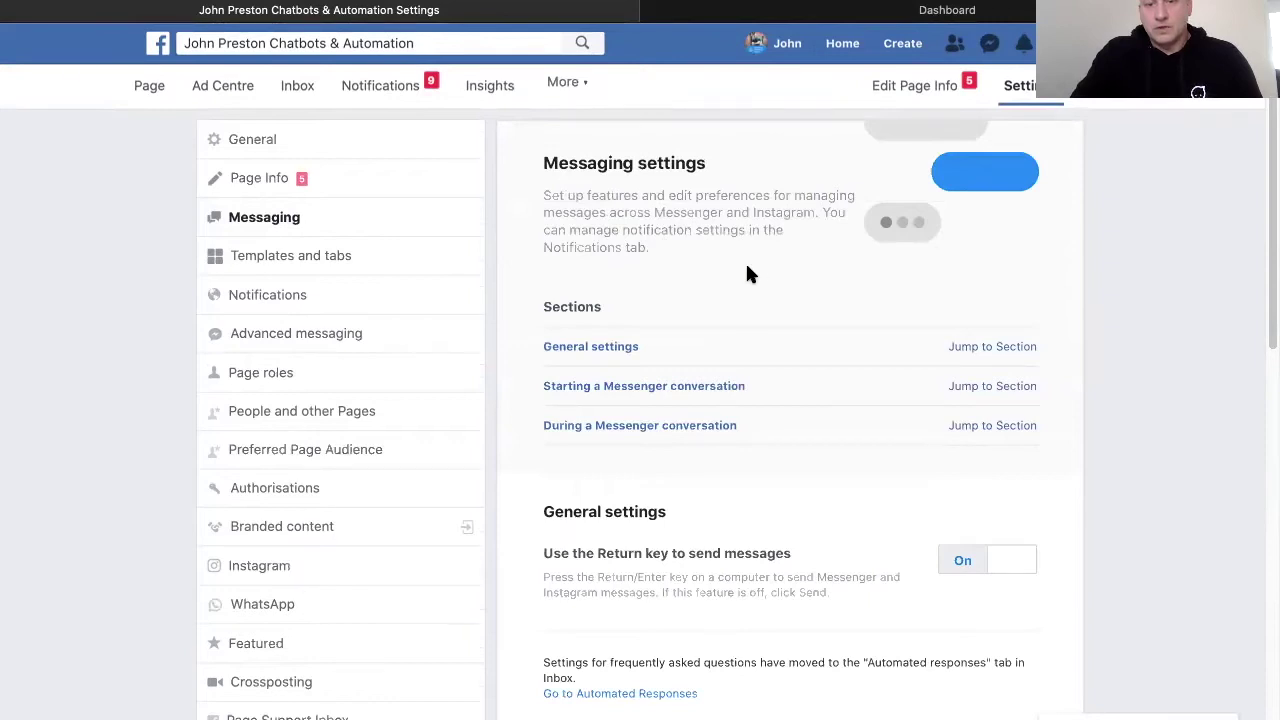
{"action": "scroll", "coordinate": [748, 272], "scroll_direction": "down", "scroll_amount": 2}
{"action": "scroll", "coordinate": [760, 300], "scroll_direction": "down", "scroll_amount": 1}
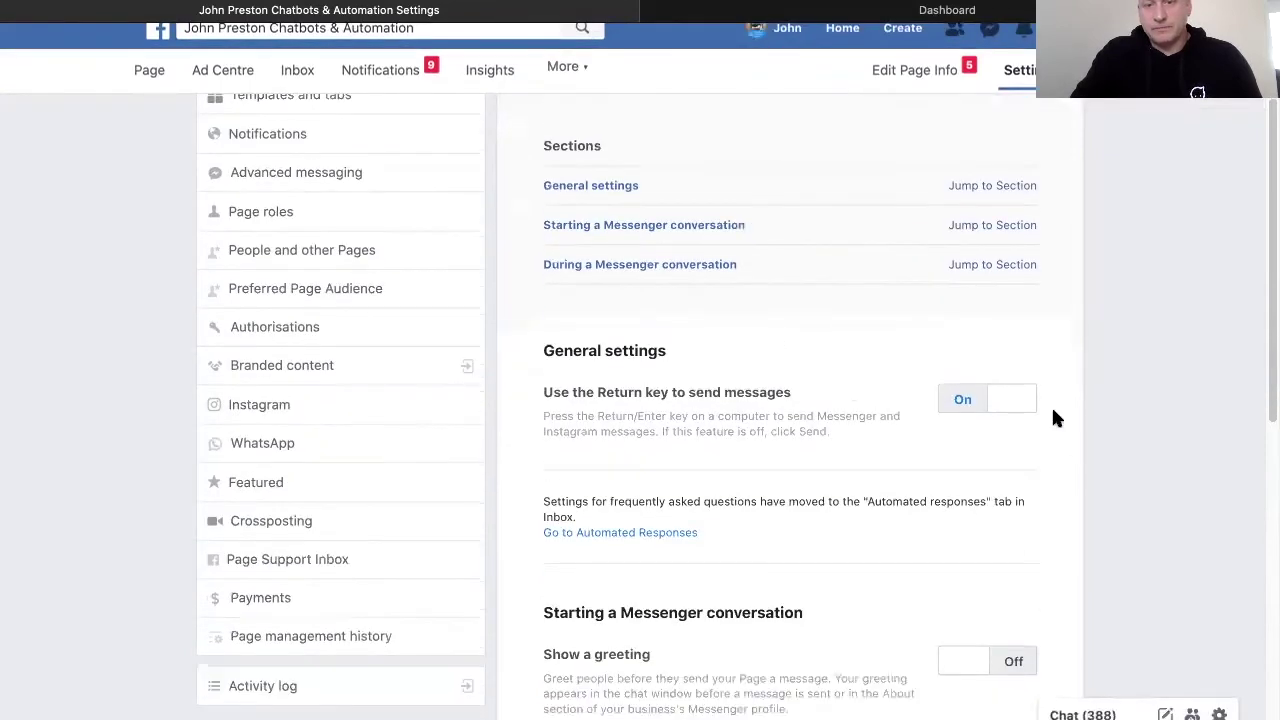
{"action": "scroll", "coordinate": [813, 391], "scroll_direction": "down", "scroll_amount": 3}
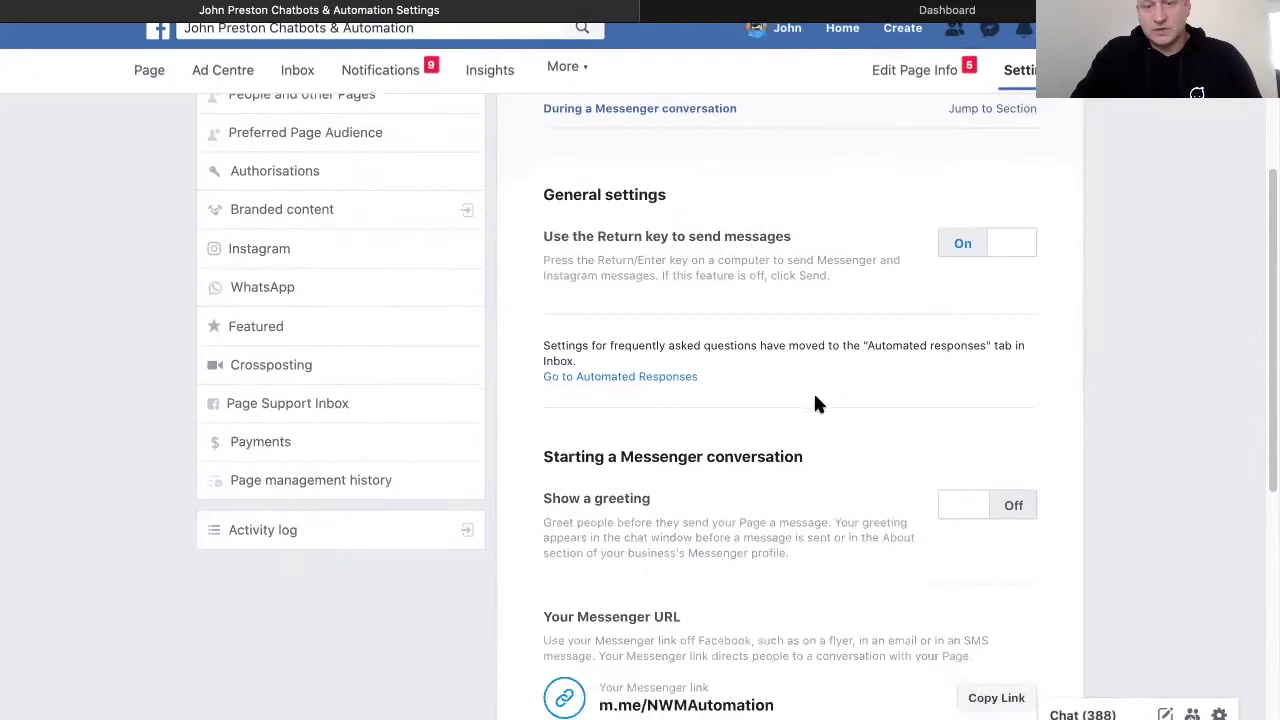
{"action": "left_click", "coordinate": [941, 496]}
Step: Go to the Page's Automated Responses and turn off Frequently asked questions
{"action": "scroll", "coordinate": [853, 487], "scroll_direction": "down", "scroll_amount": 4}
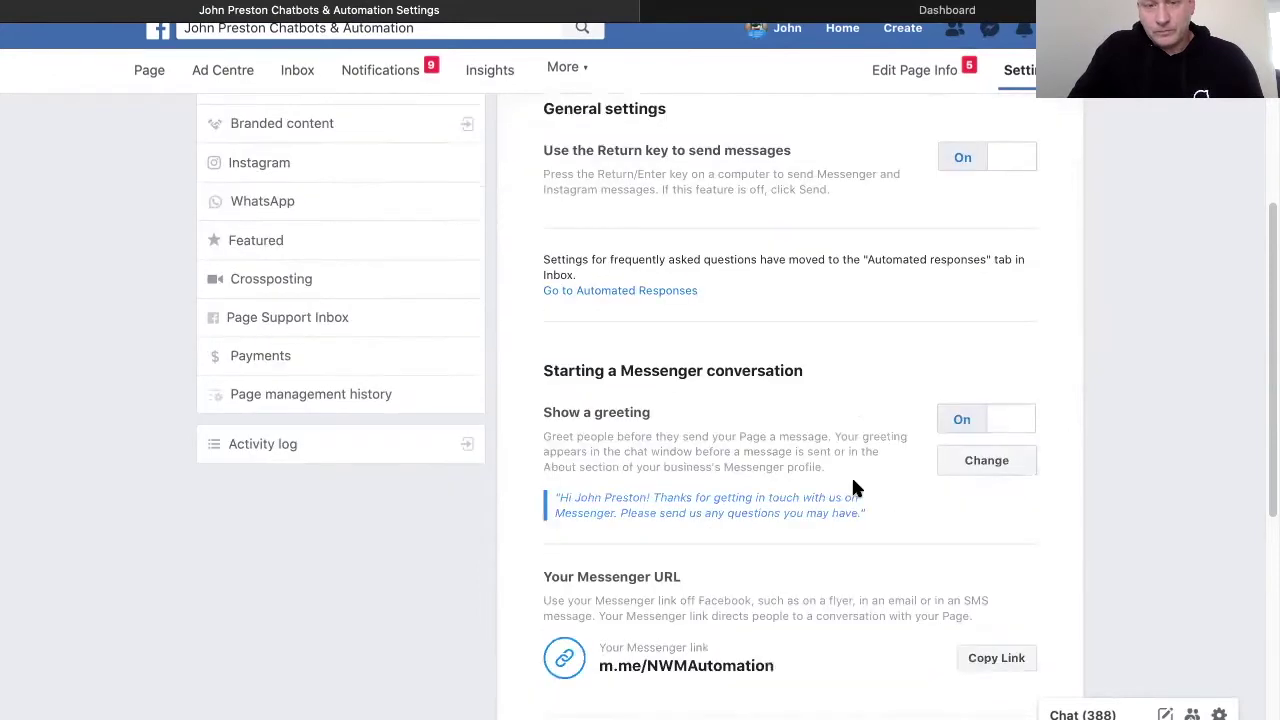
{"action": "scroll", "coordinate": [853, 487], "scroll_direction": "down", "scroll_amount": 6}
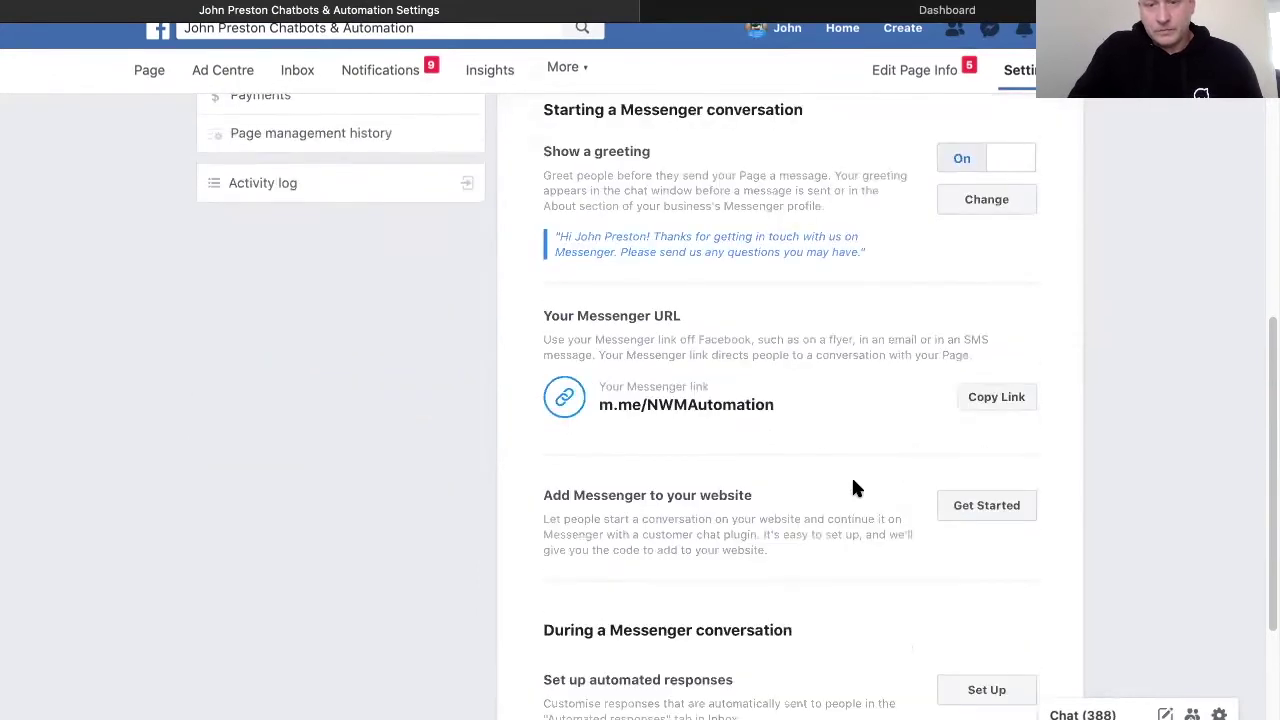
{"action": "scroll", "coordinate": [853, 487], "scroll_direction": "down", "scroll_amount": 2}
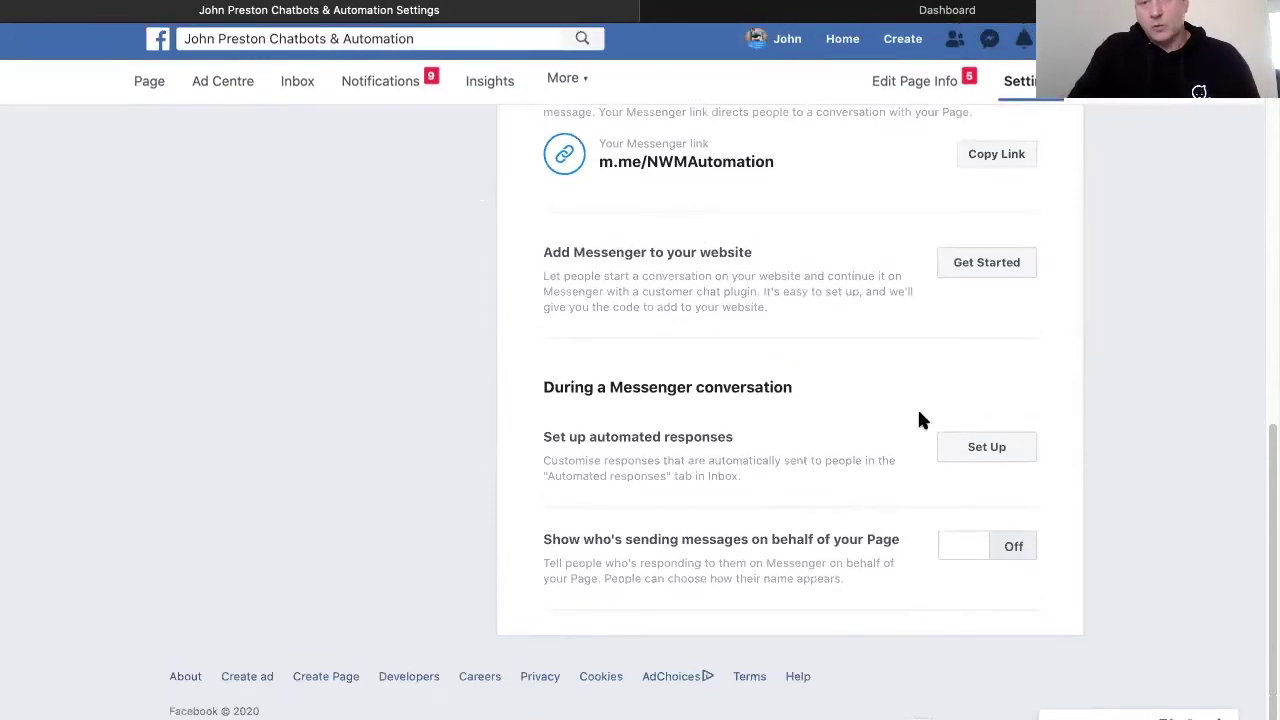
{"action": "scroll", "coordinate": [805, 432], "scroll_direction": "up", "scroll_amount": 10}
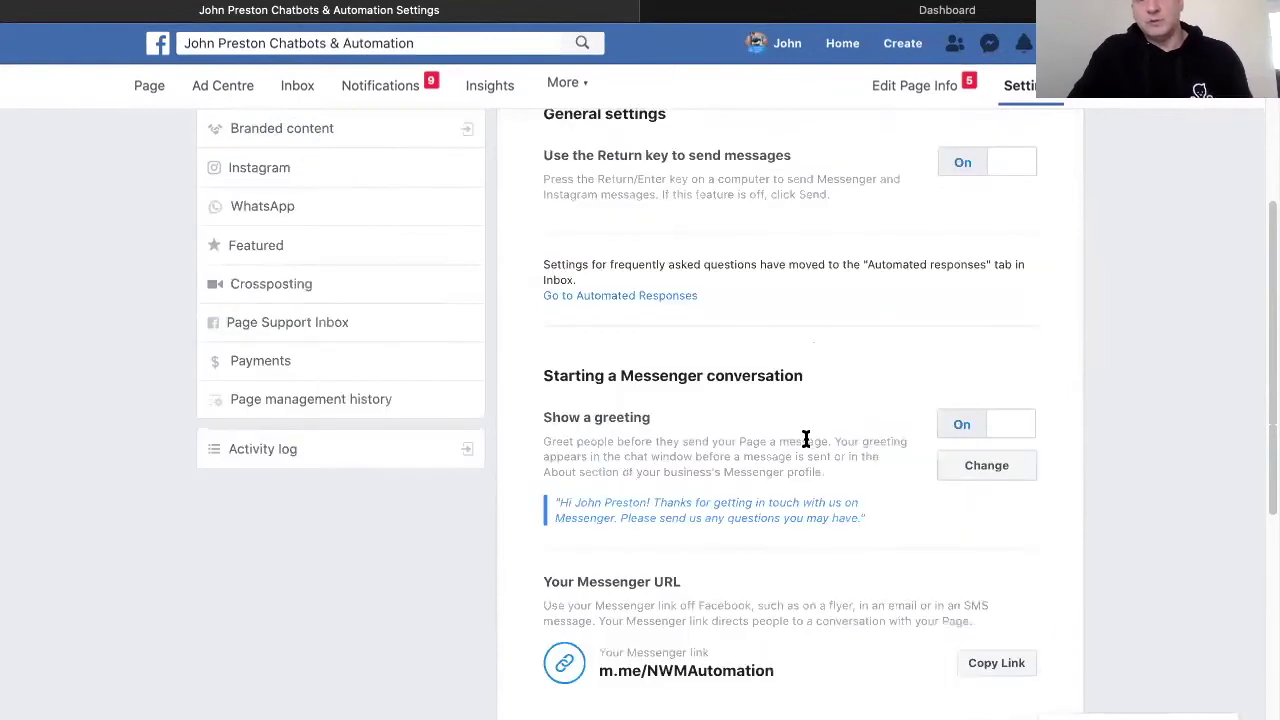
{"action": "scroll", "coordinate": [806, 441], "scroll_direction": "up", "scroll_amount": 2}
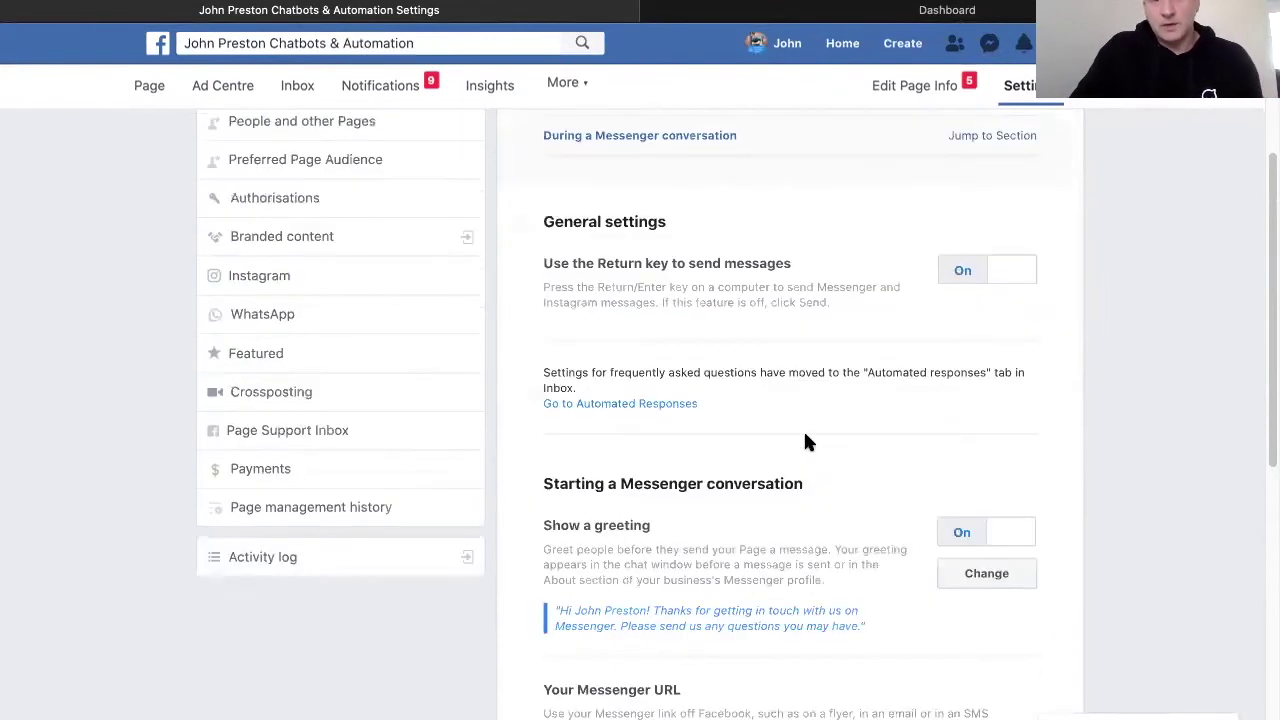
{"action": "left_click", "coordinate": [663, 405]}
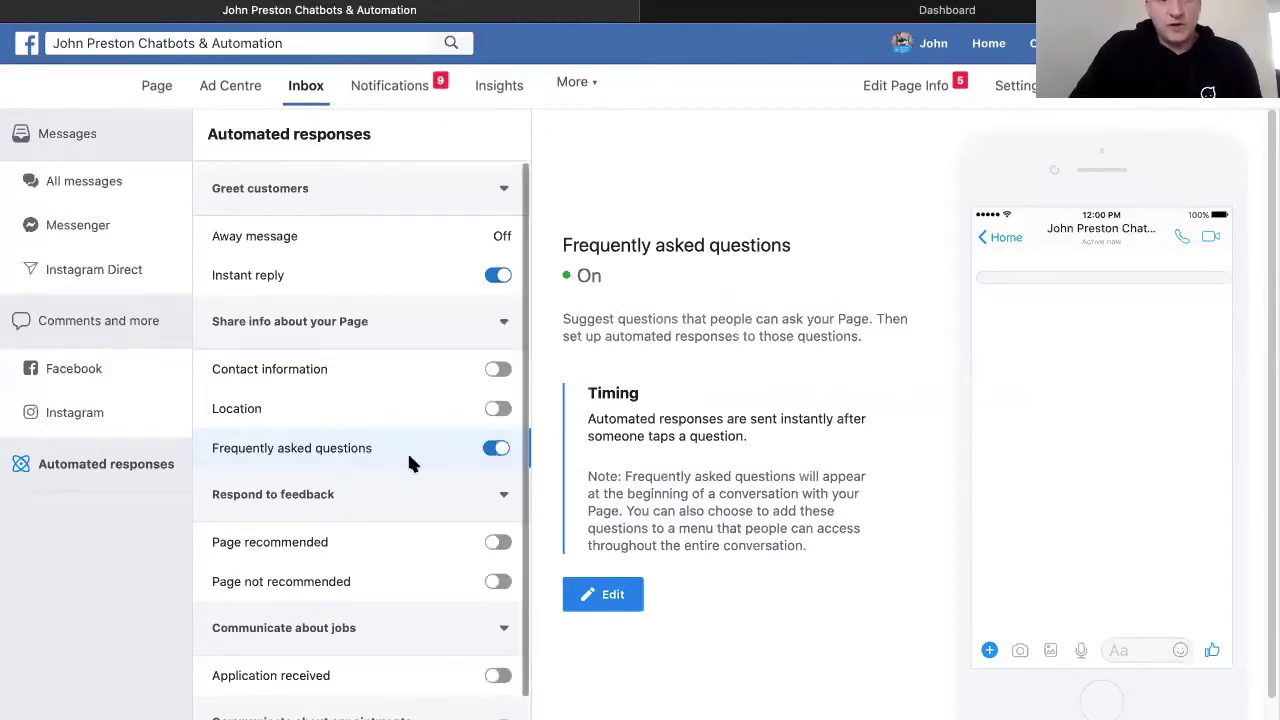
{"action": "left_click", "coordinate": [495, 448]}
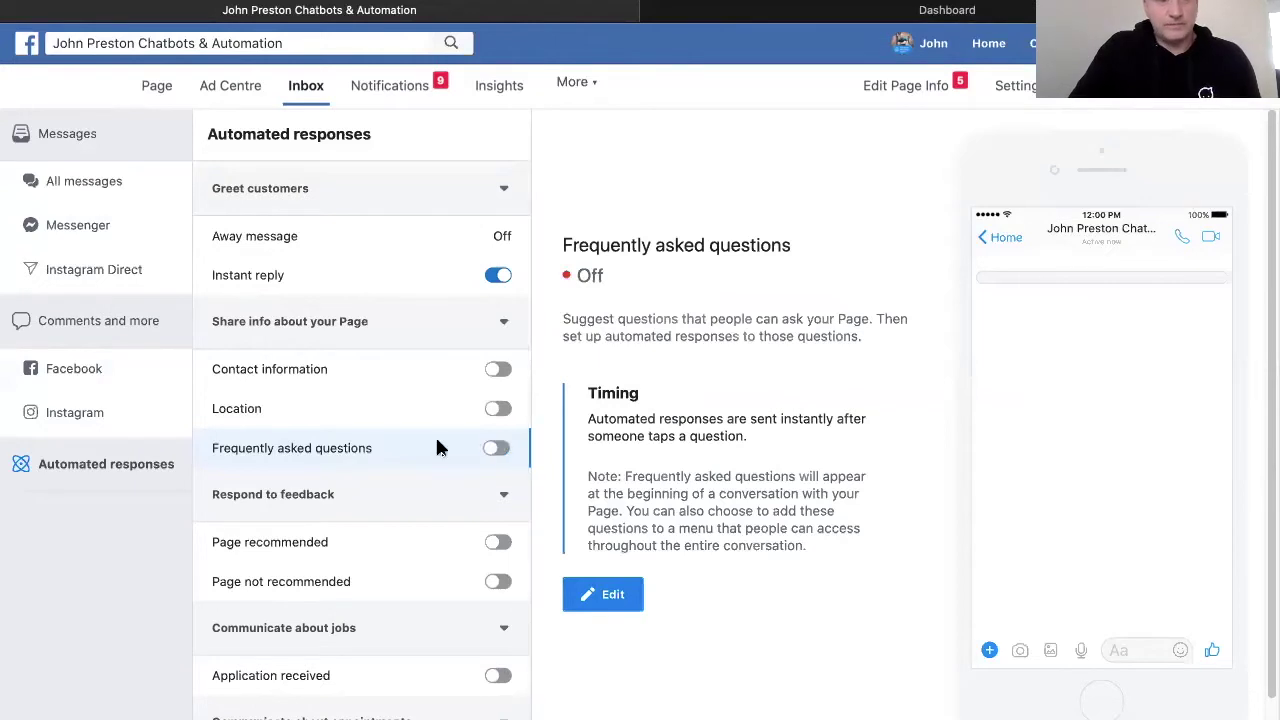
Step: Turn off the appointment Reminders and the Instant reply in the automated responses
{"action": "scroll", "coordinate": [430, 317], "scroll_direction": "down", "scroll_amount": 2}
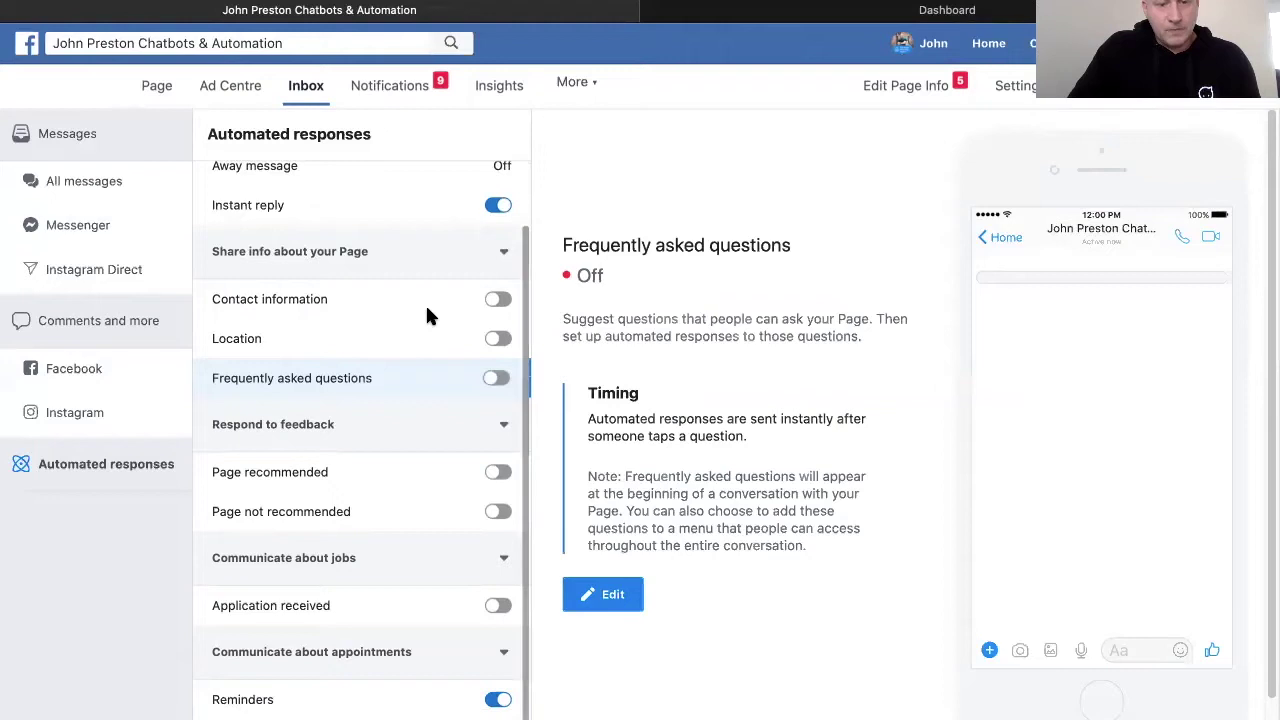
{"action": "left_click", "coordinate": [489, 703]}
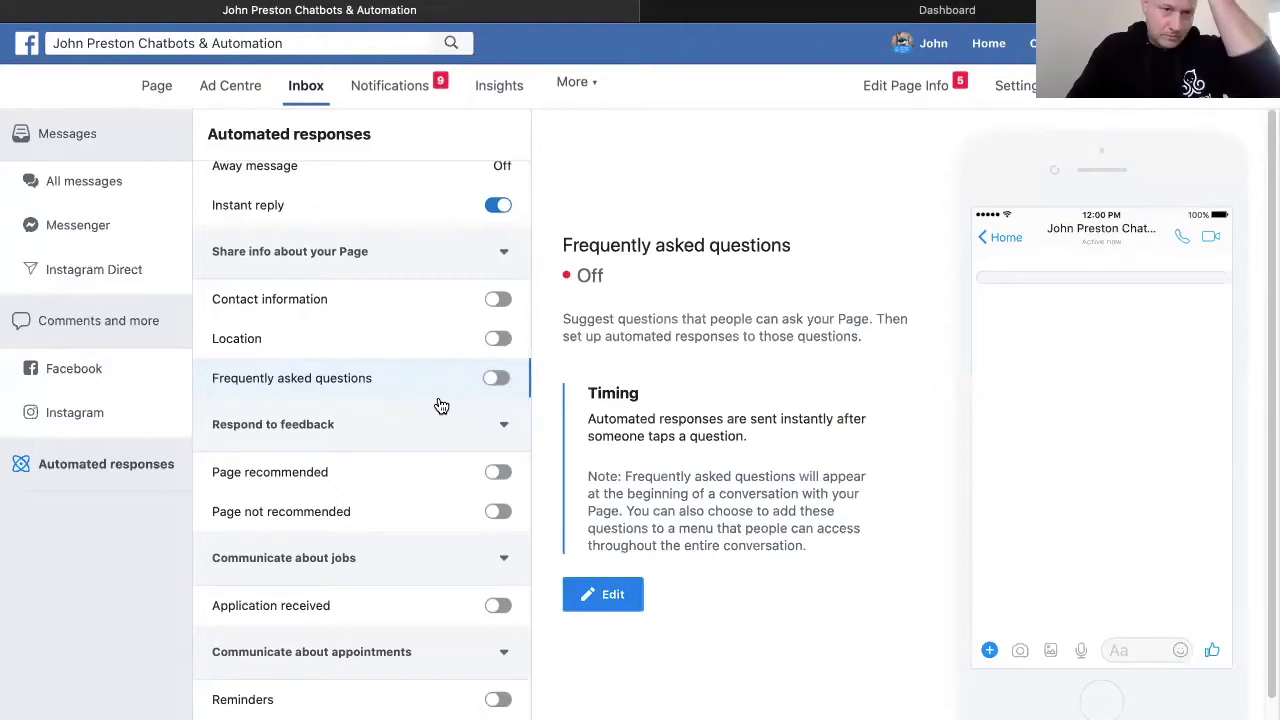
{"action": "scroll", "coordinate": [413, 360], "scroll_direction": "up", "scroll_amount": 2}
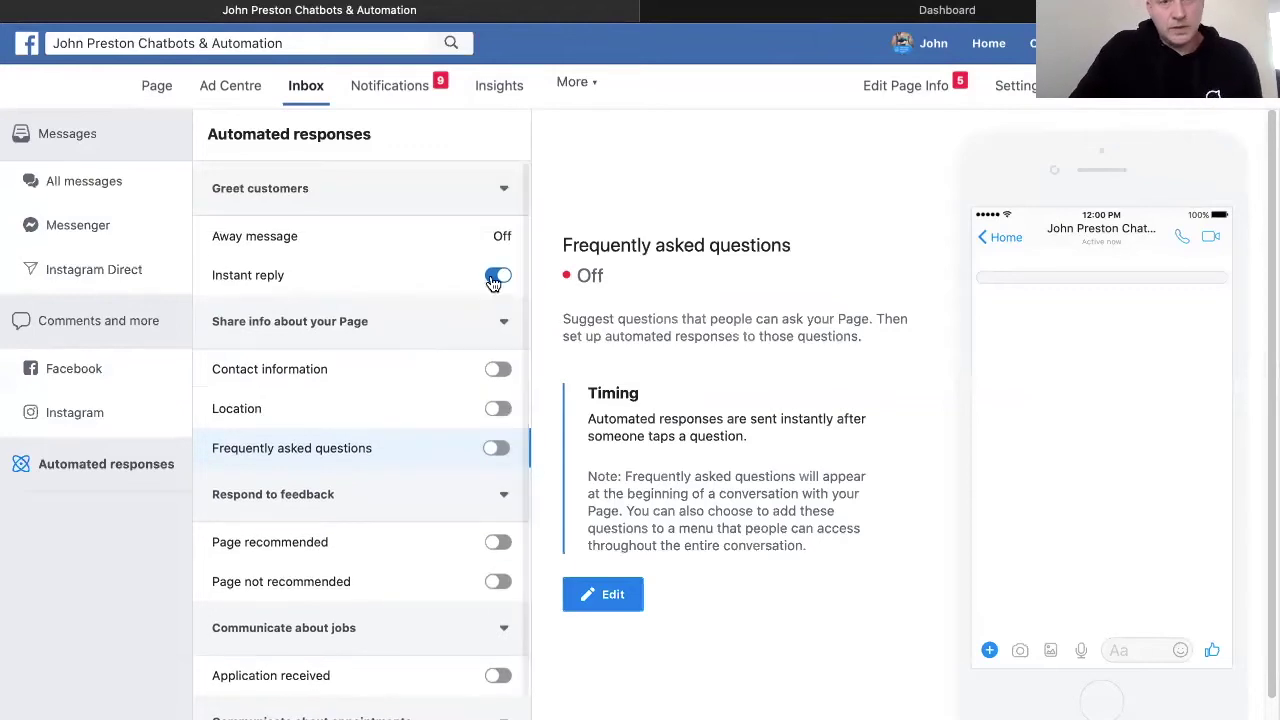
{"action": "left_click", "coordinate": [494, 279]}
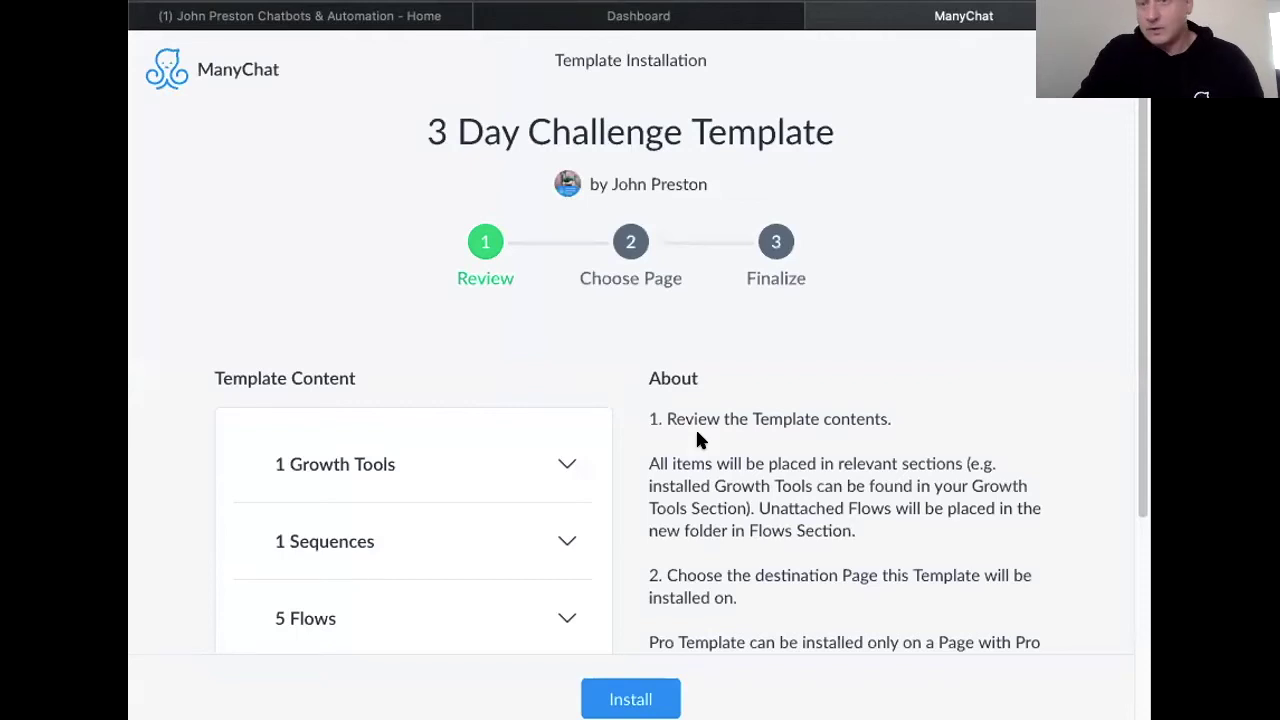
Step: Review the 3 Day Challenge Template's contents and install it on the Chatbots & Automation Page
{"action": "scroll", "coordinate": [697, 433], "scroll_direction": "down", "scroll_amount": 3}
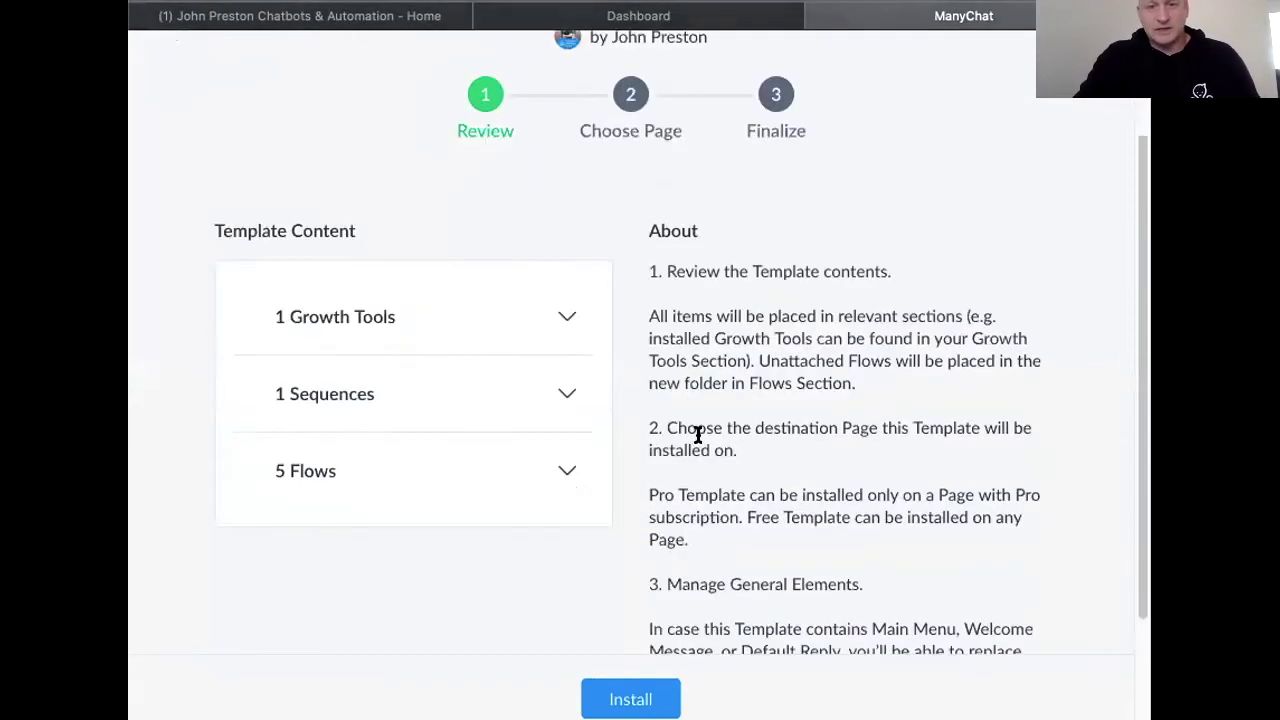
{"action": "scroll", "coordinate": [710, 434], "scroll_direction": "up", "scroll_amount": 2}
{"action": "scroll", "coordinate": [729, 434], "scroll_direction": "down", "scroll_amount": 5}
{"action": "scroll", "coordinate": [729, 437], "scroll_direction": "up", "scroll_amount": 3}
{"action": "scroll", "coordinate": [731, 437], "scroll_direction": "up", "scroll_amount": 4}
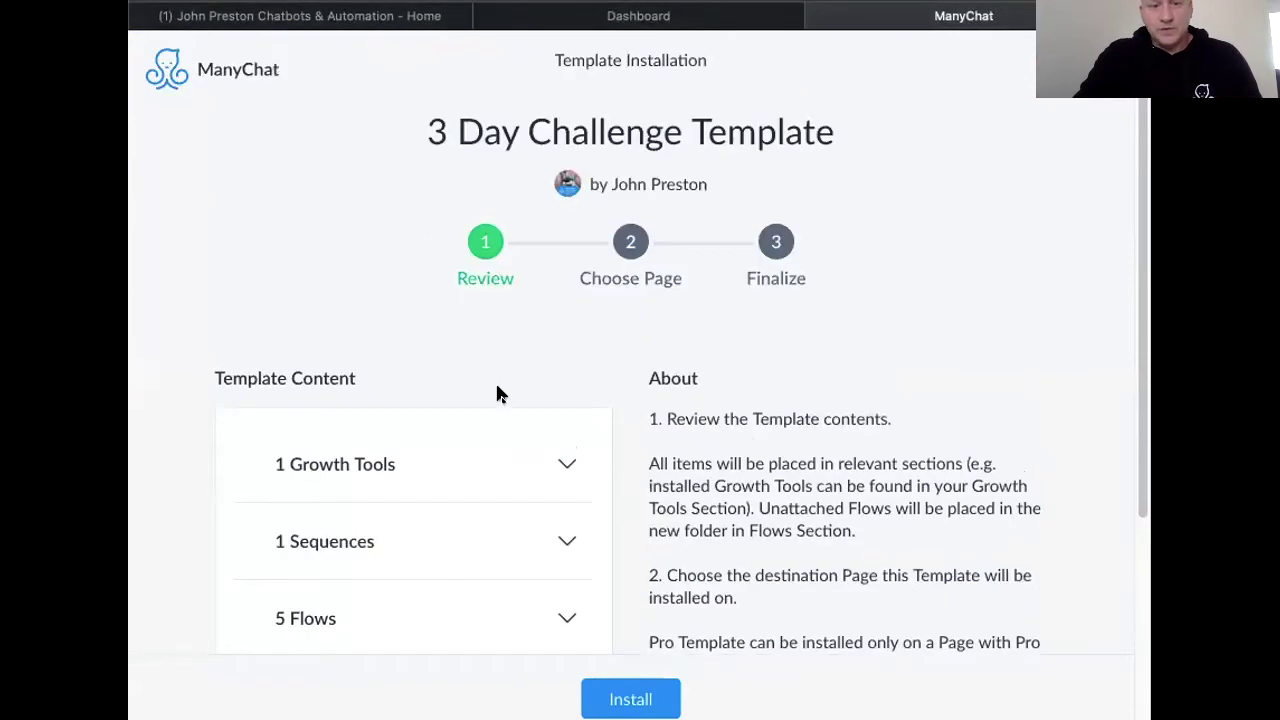
{"action": "scroll", "coordinate": [855, 449], "scroll_direction": "down", "scroll_amount": 2}
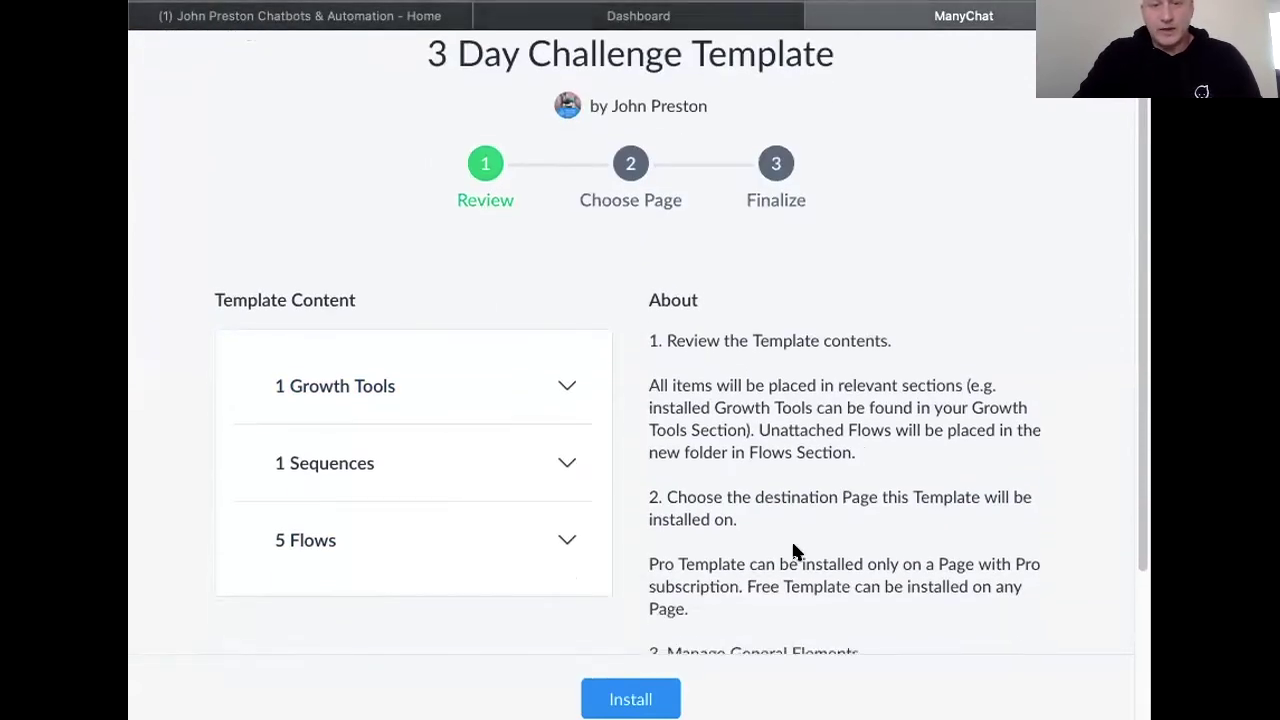
{"action": "left_click", "coordinate": [650, 698]}
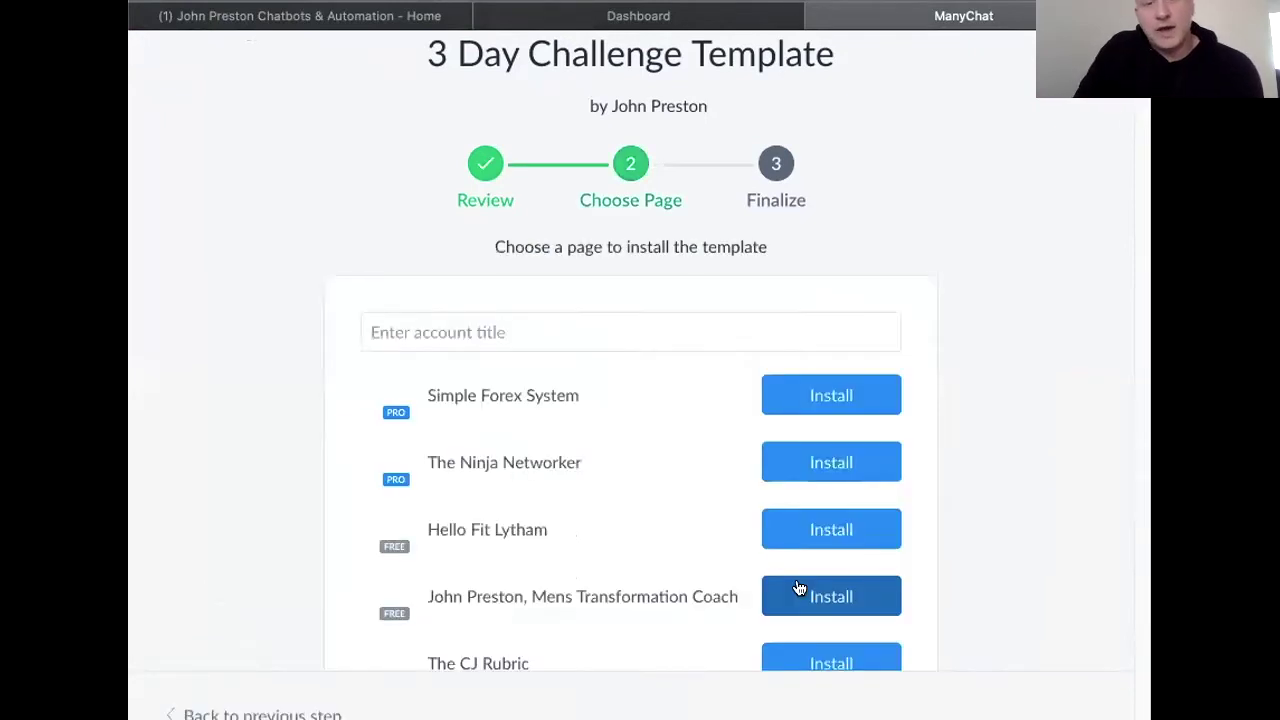
{"action": "left_click", "coordinate": [542, 320]}
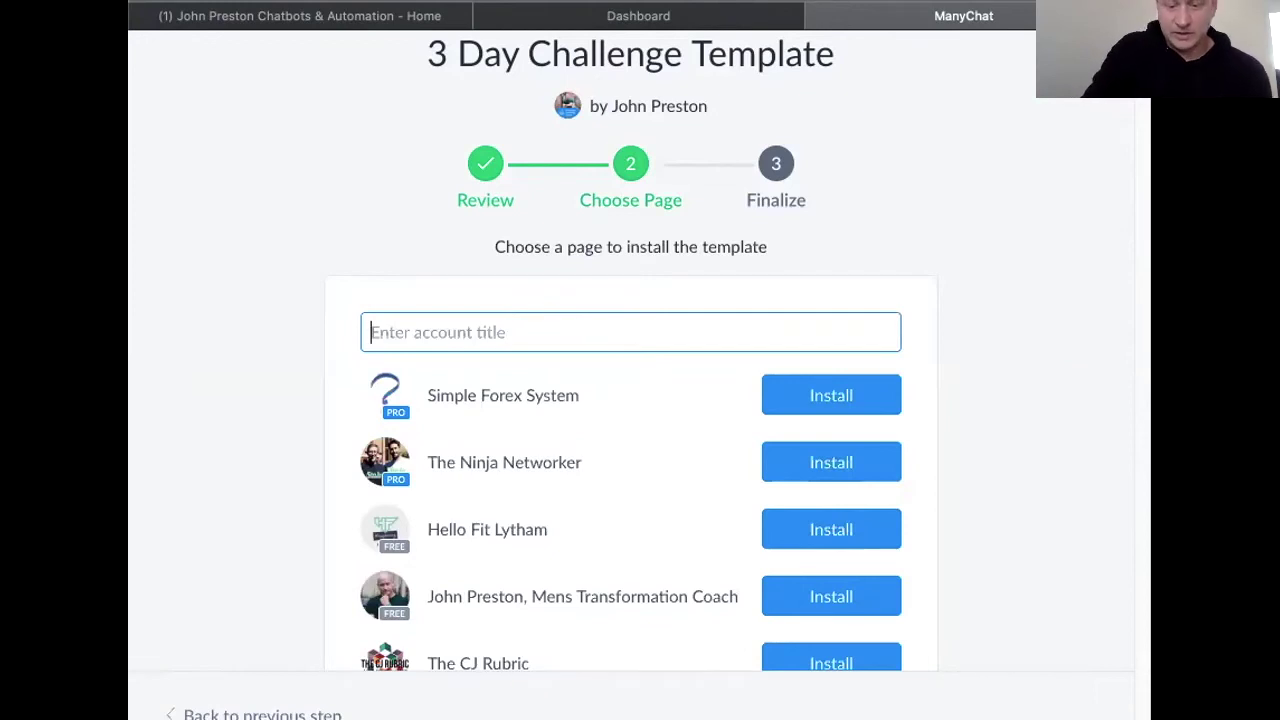
{"action": "type", "text": "john"}
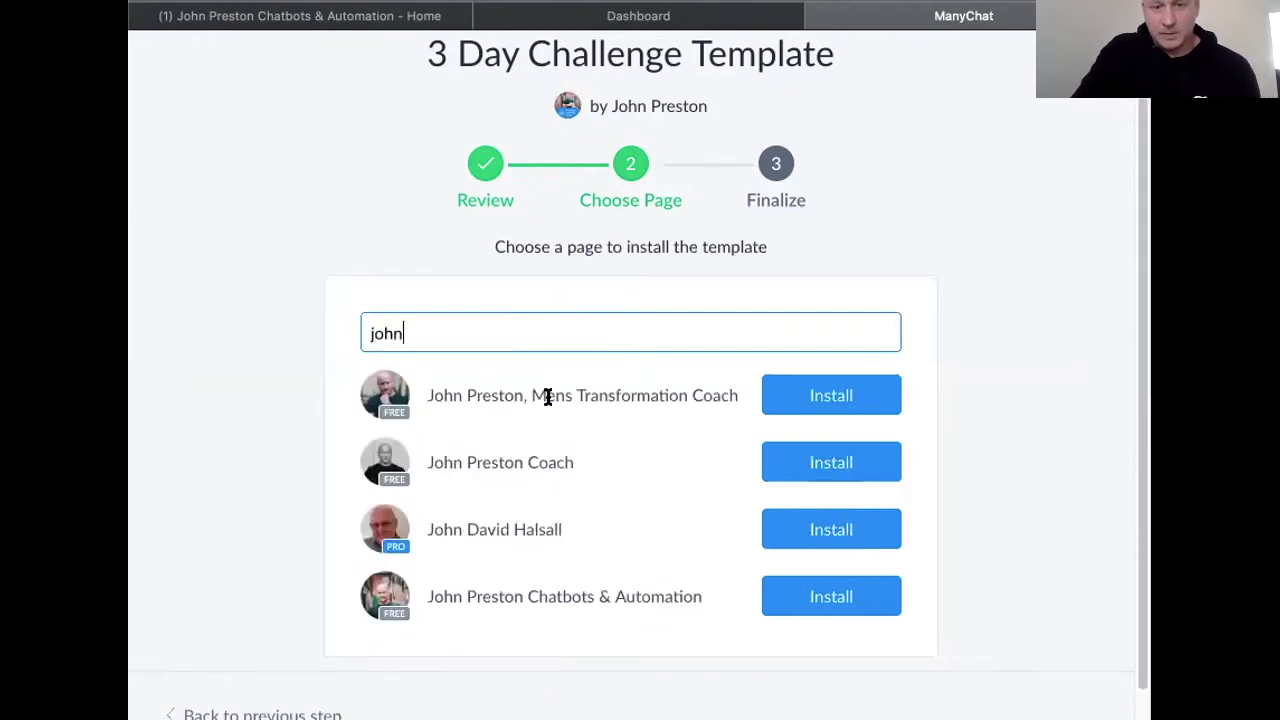
{"action": "left_click", "coordinate": [843, 596]}
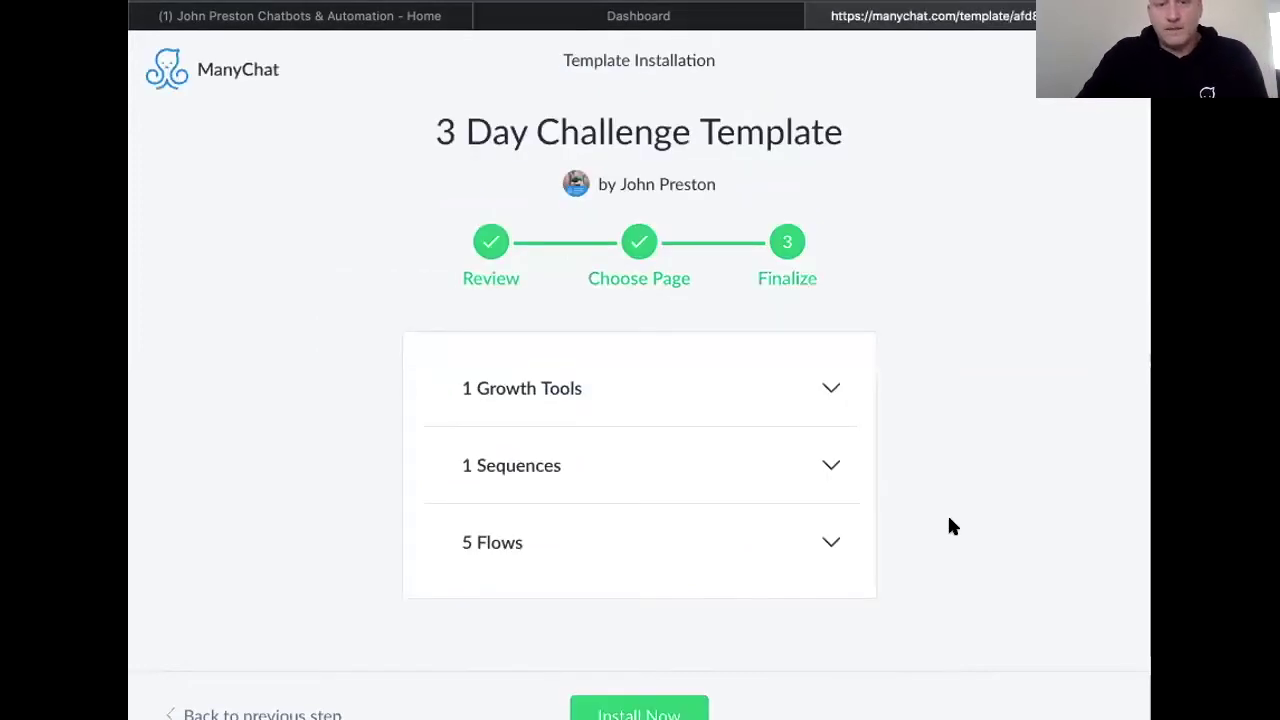
{"action": "left_click", "coordinate": [650, 714]}
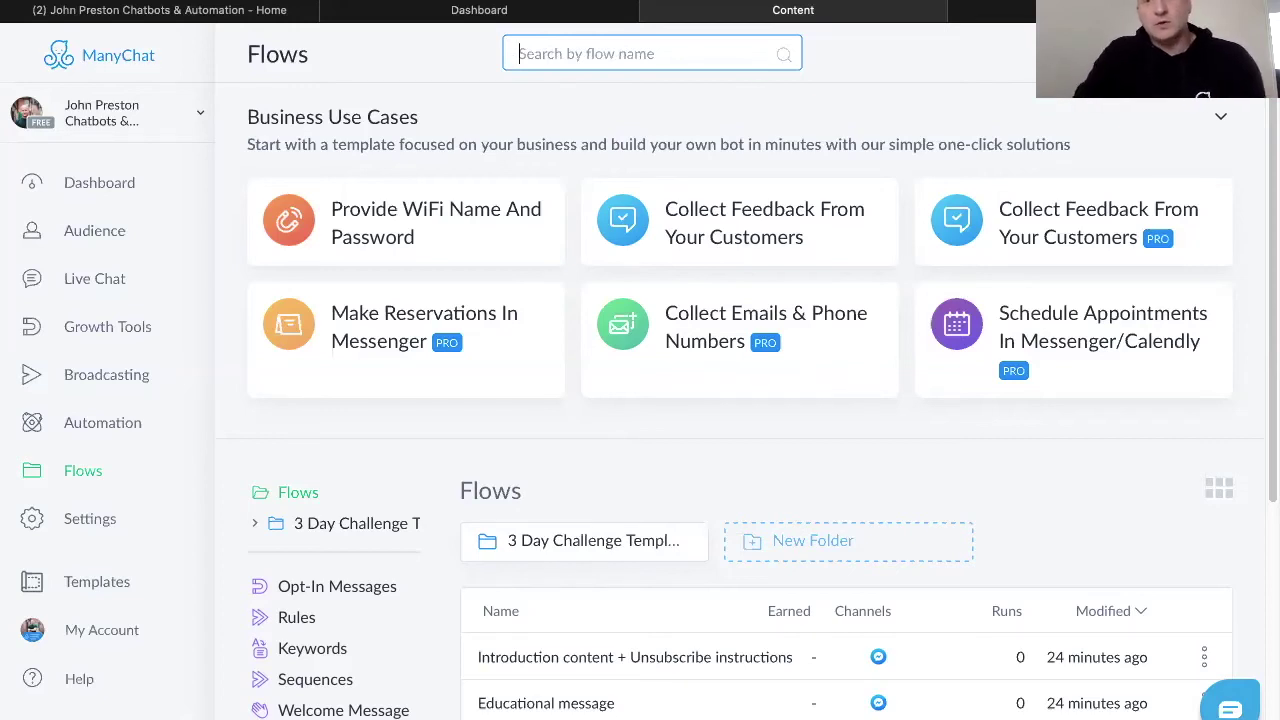
Step: Create a new flow named "Tags" in the Flows folder
{"action": "left_click", "coordinate": [1150, 54]}
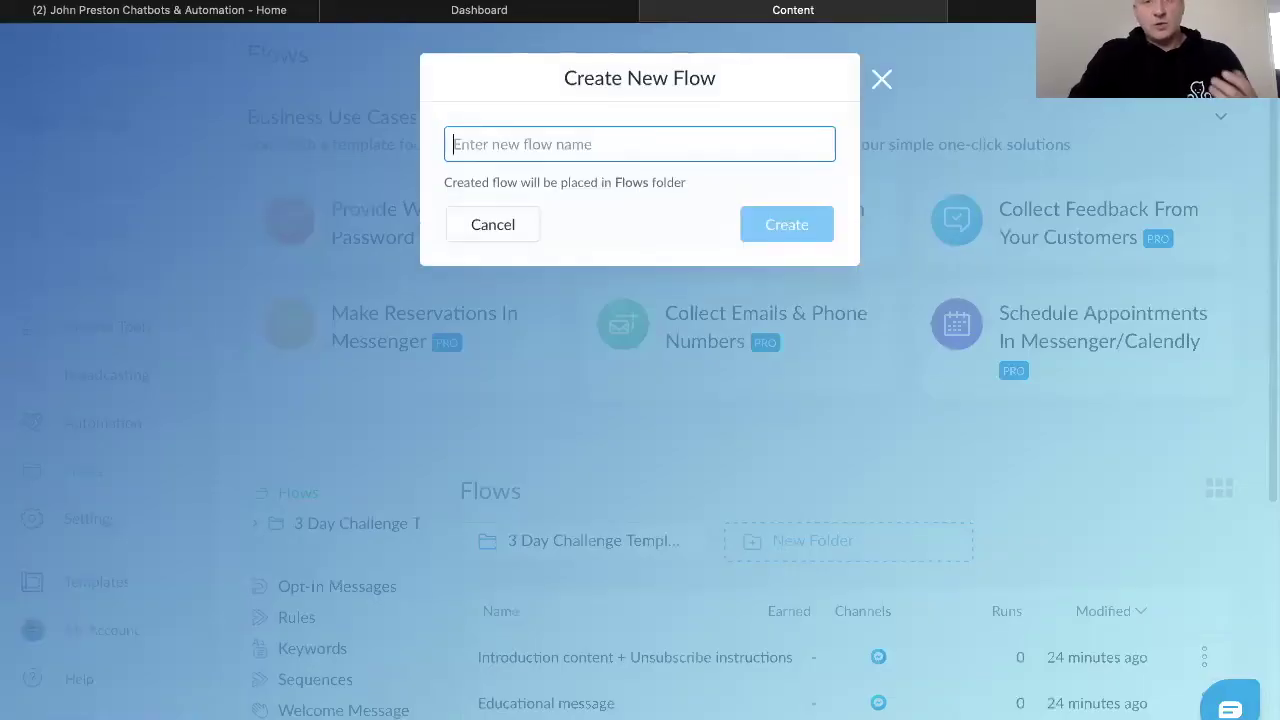
{"action": "type", "text": "Tags"}
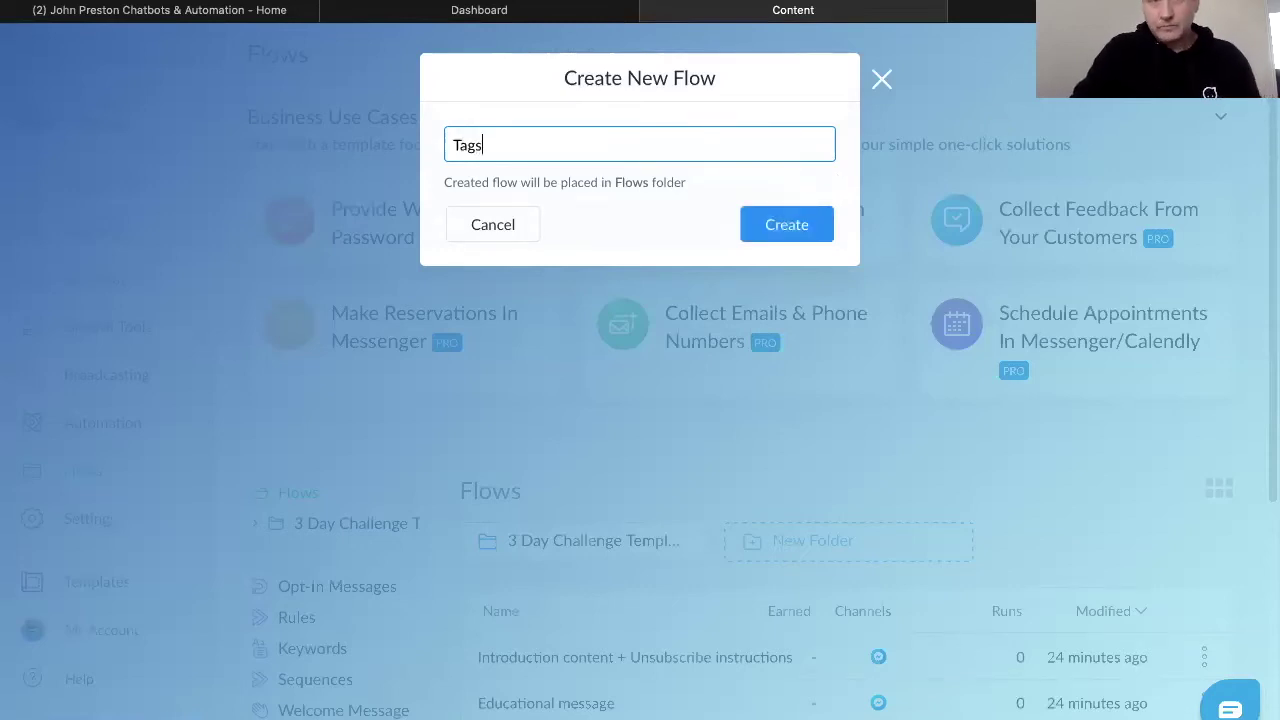
{"action": "key", "text": "Return"}
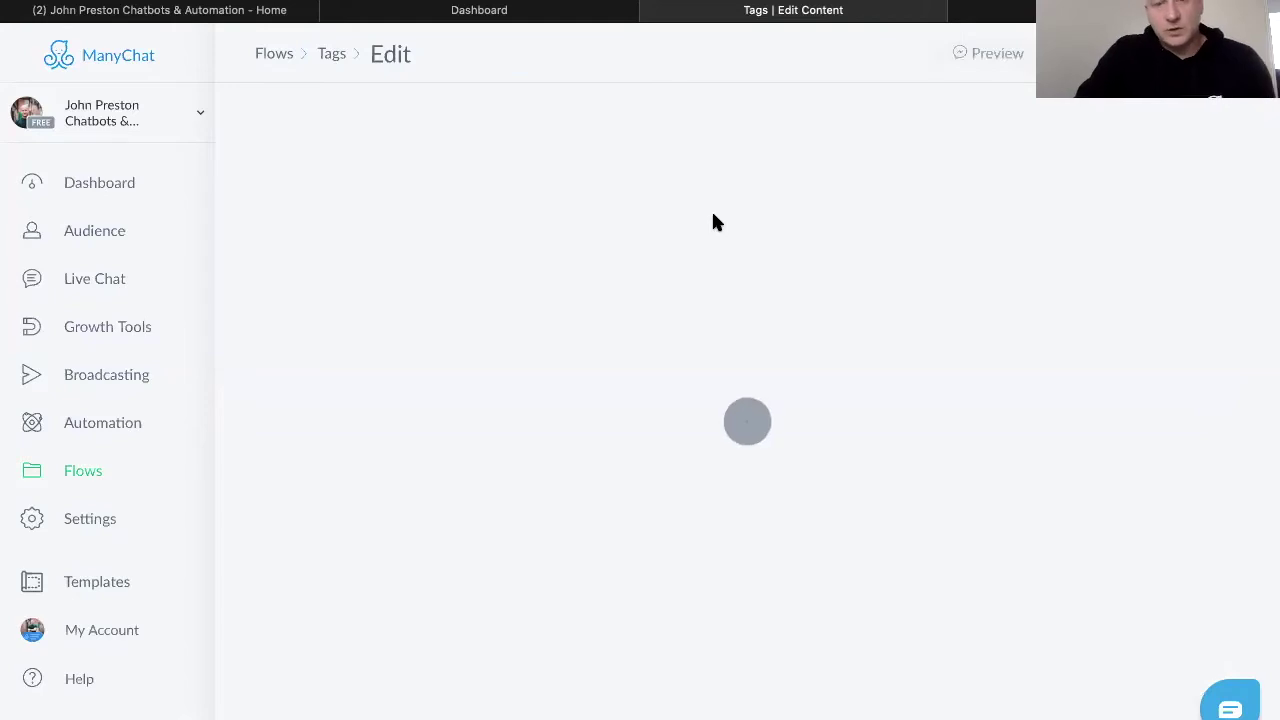
Step: Review the available content types for the starting Send Message step and set its content type to Other
{"action": "left_click", "coordinate": [766, 362]}
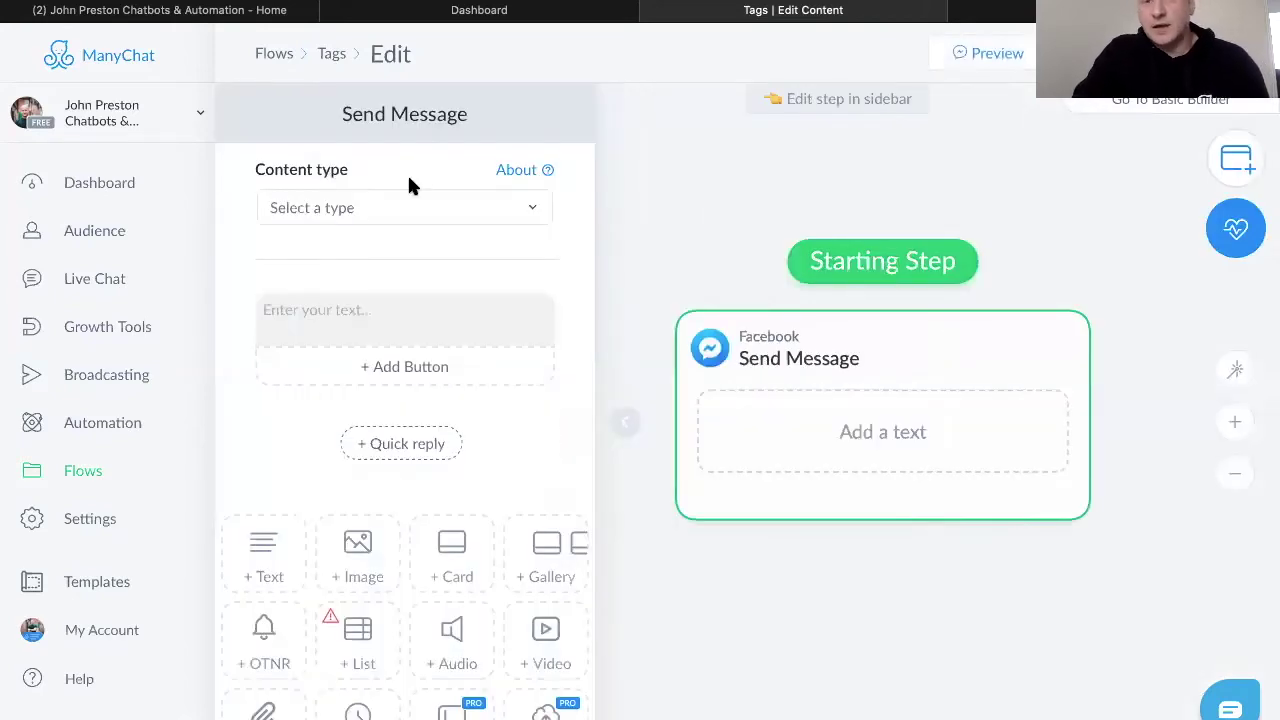
{"action": "left_click", "coordinate": [528, 209]}
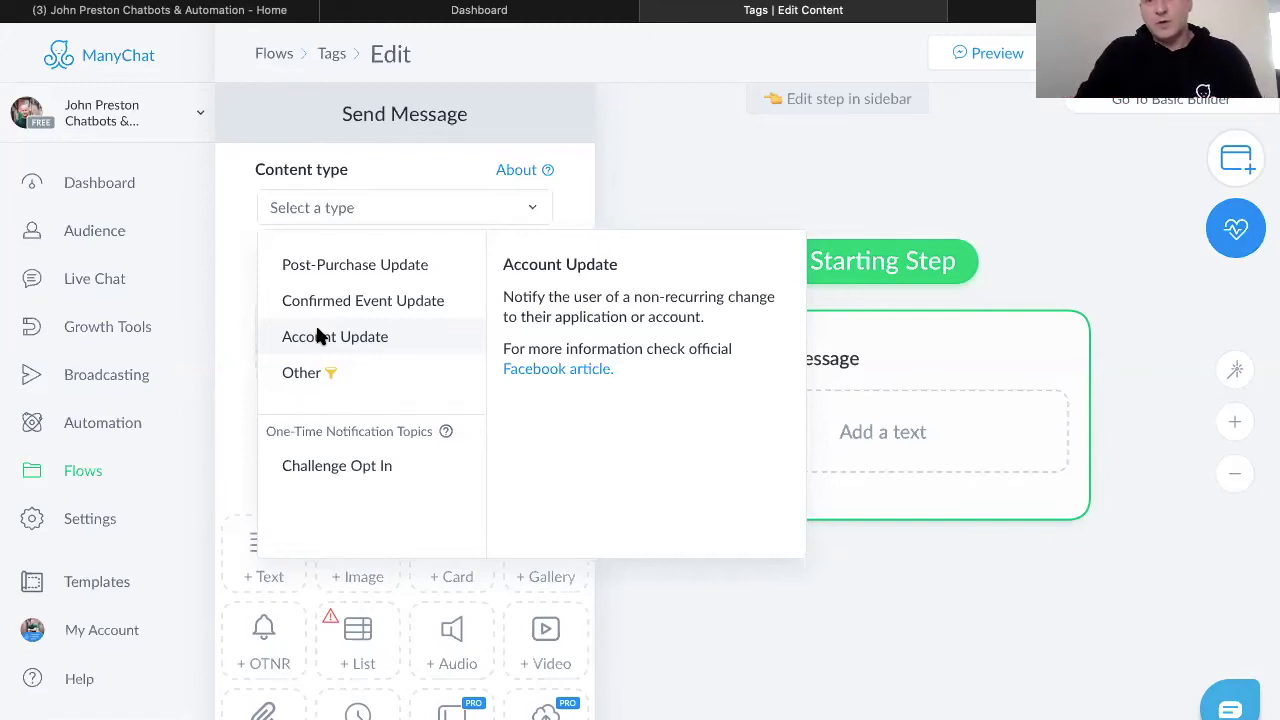
{"action": "left_click", "coordinate": [901, 345]}
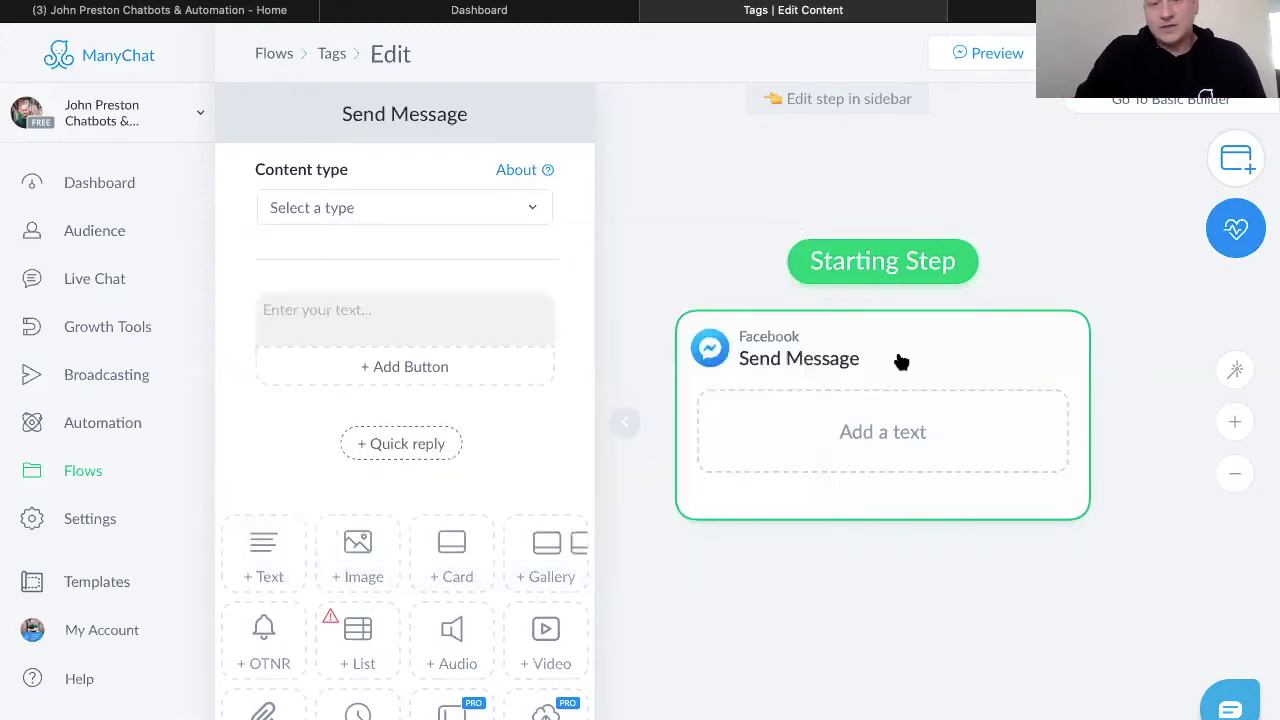
{"action": "left_click", "coordinate": [479, 310]}
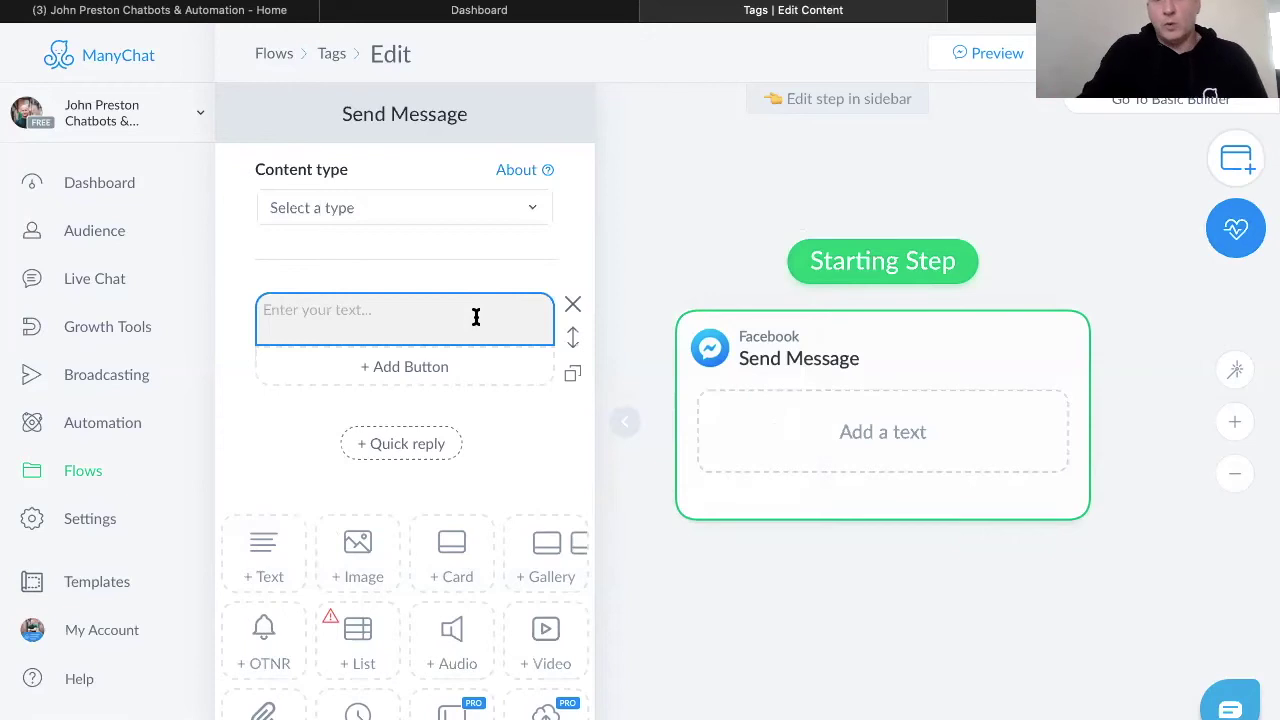
{"action": "left_click", "coordinate": [516, 208]}
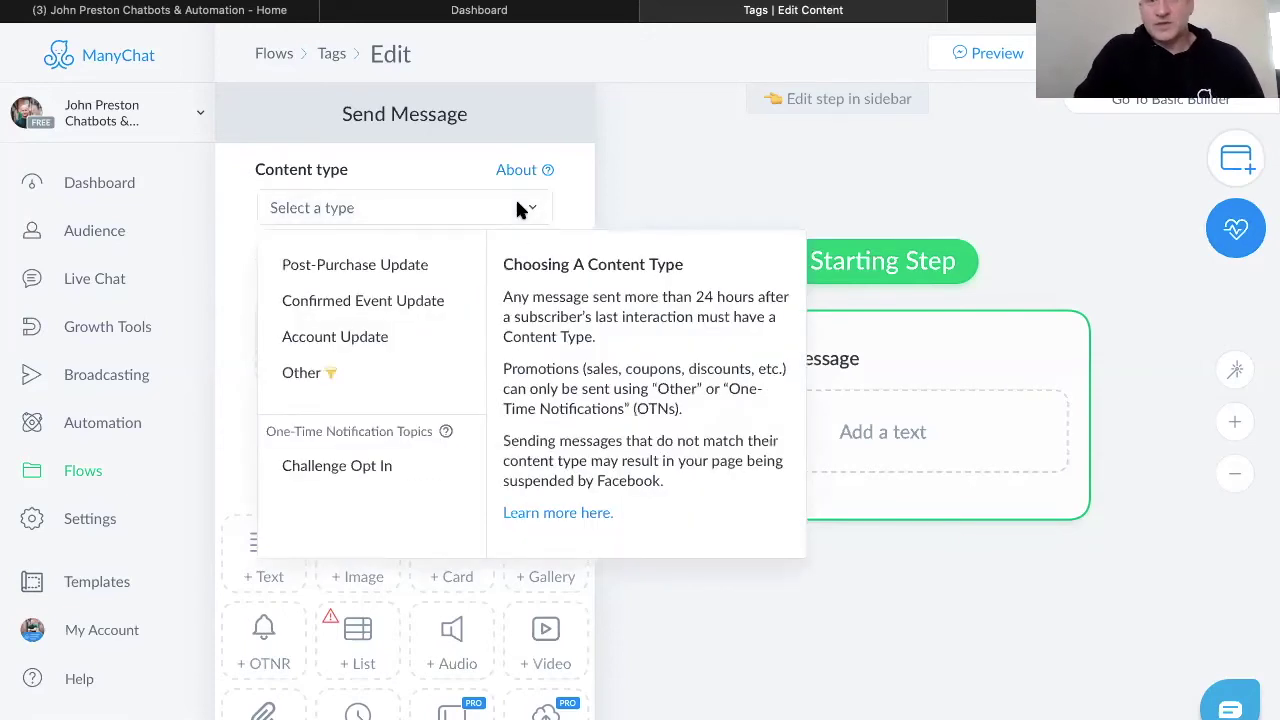
{"action": "left_click", "coordinate": [320, 370]}
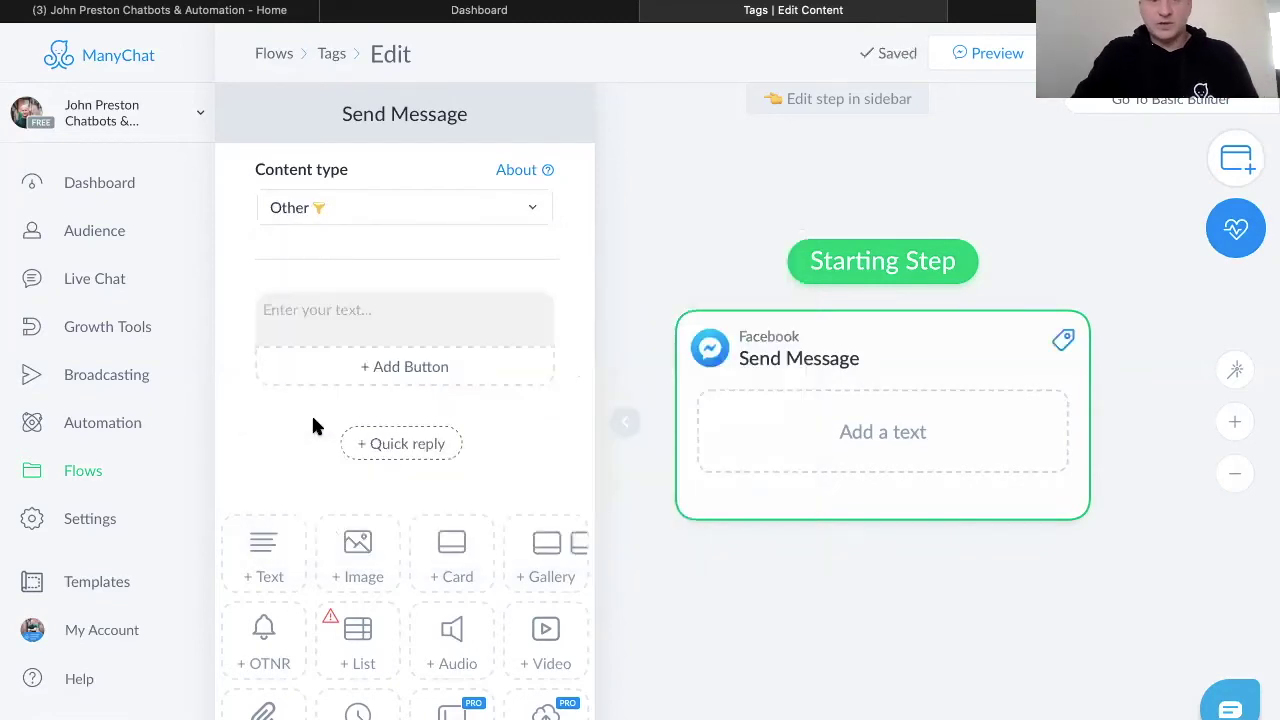
Step: Enter "I'm going live next friday, can i notify you?" as the text of the Send Message step
{"action": "left_click", "coordinate": [363, 316]}
{"action": "type", "text": "I'm going live next friday "}
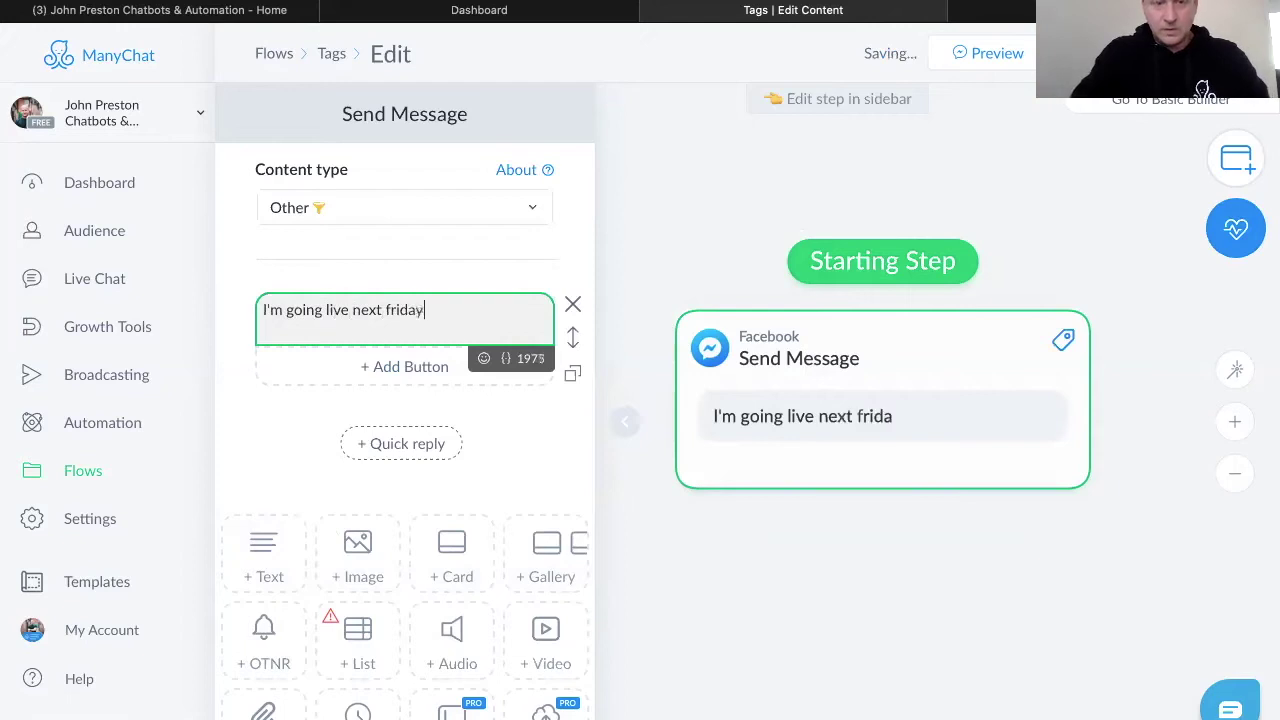
{"action": "type", "text": ", "}
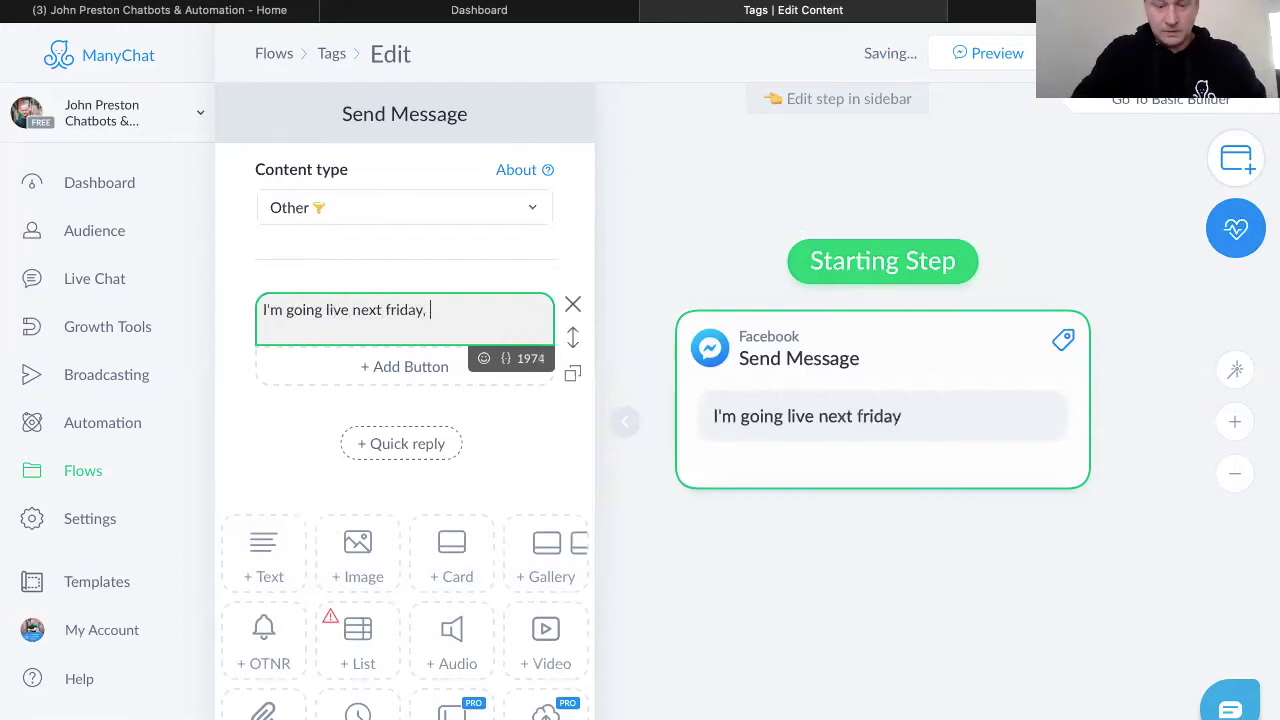
{"action": "type", "text": "can i notify you"}
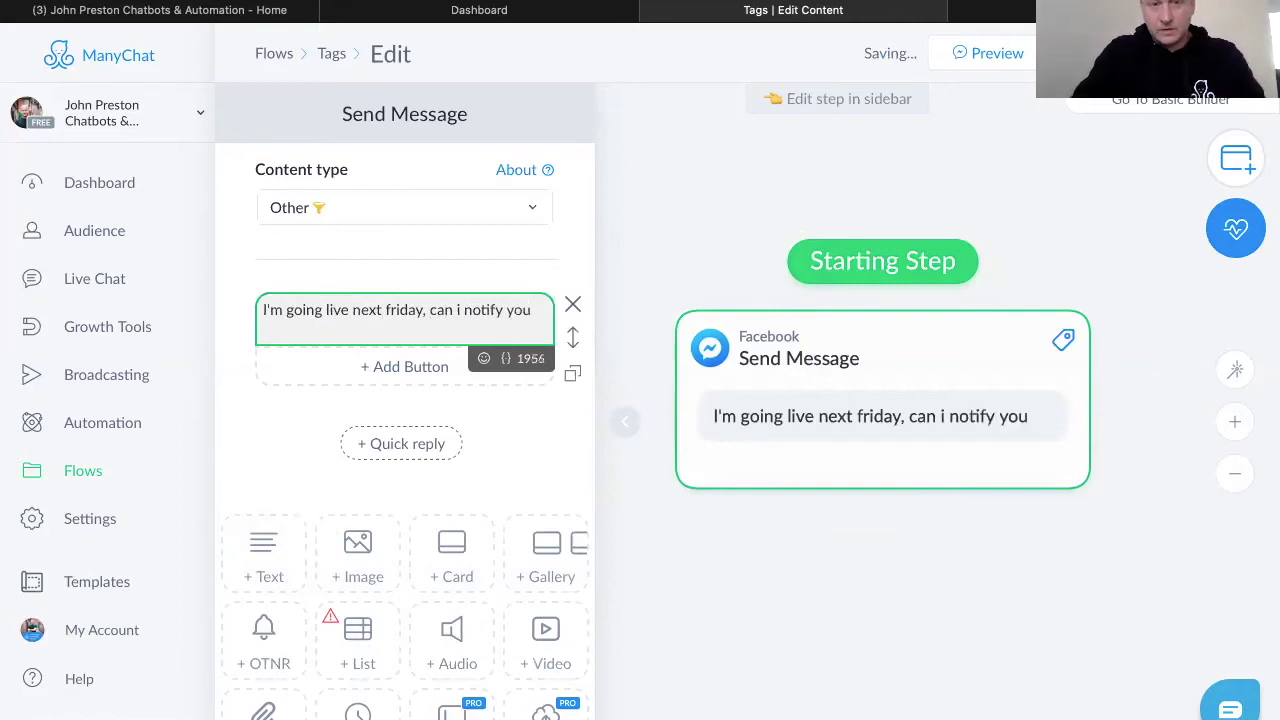
{"action": "type", "text": "?"}
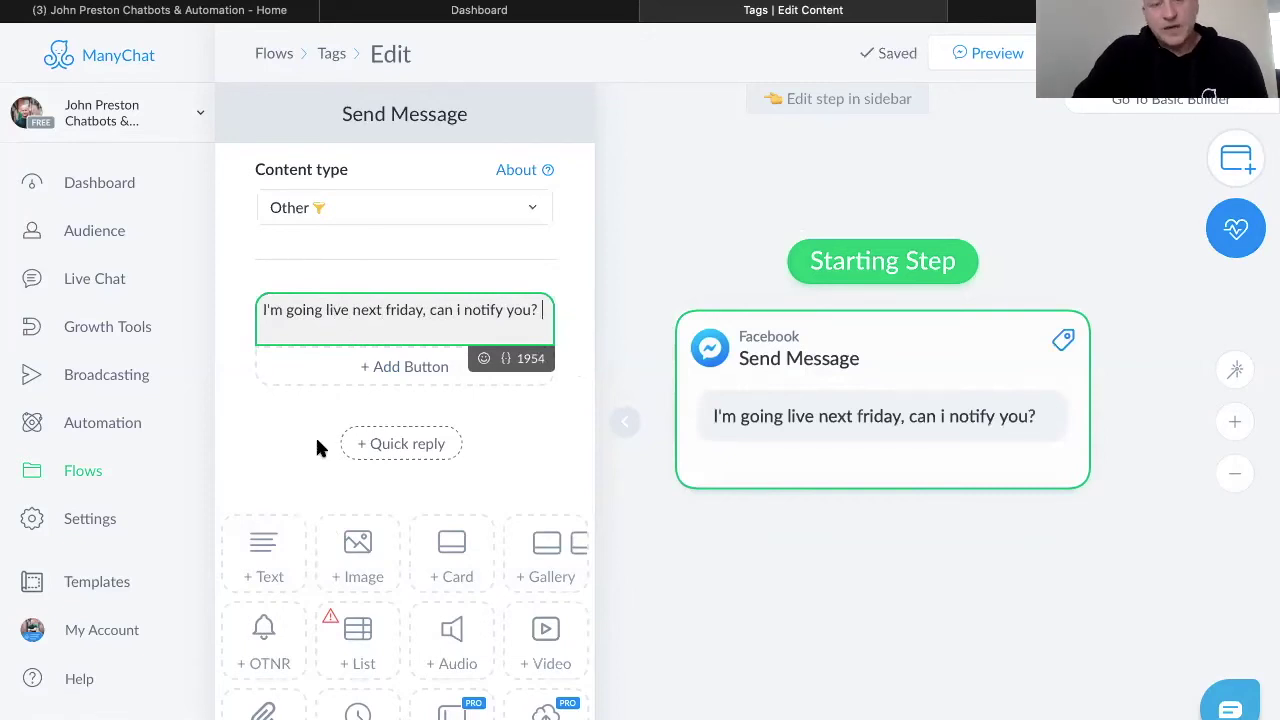
Step: Add a One-Time Notification Request below the message text and describe it as "Notify Me Of Live Event"
{"action": "scroll", "coordinate": [316, 442], "scroll_direction": "down", "scroll_amount": 1}
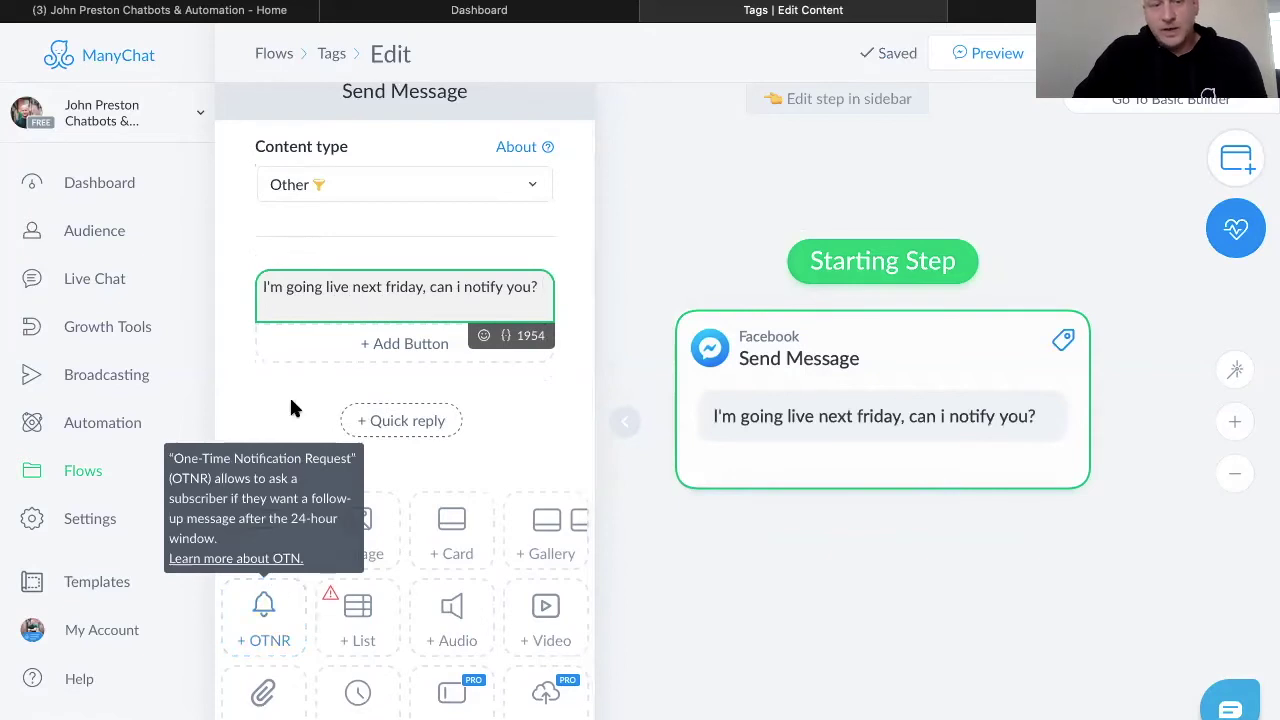
{"action": "left_click", "coordinate": [262, 622]}
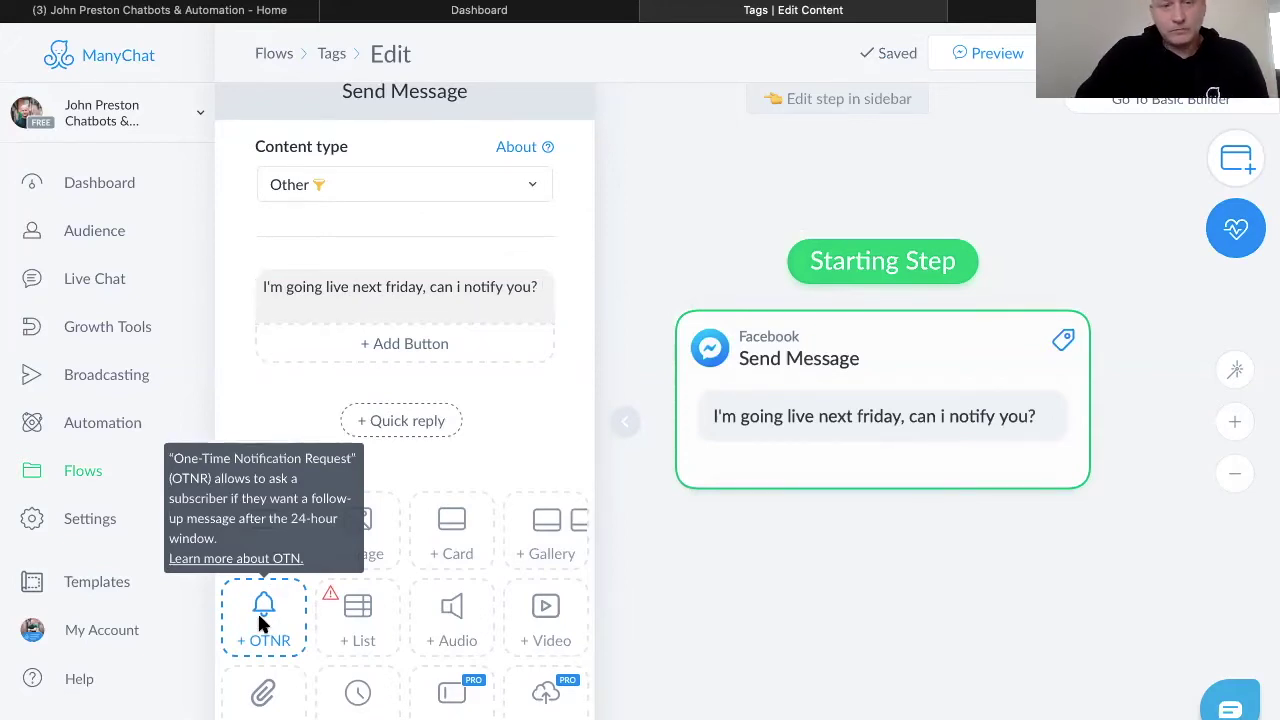
{"action": "left_click", "coordinate": [260, 612]}
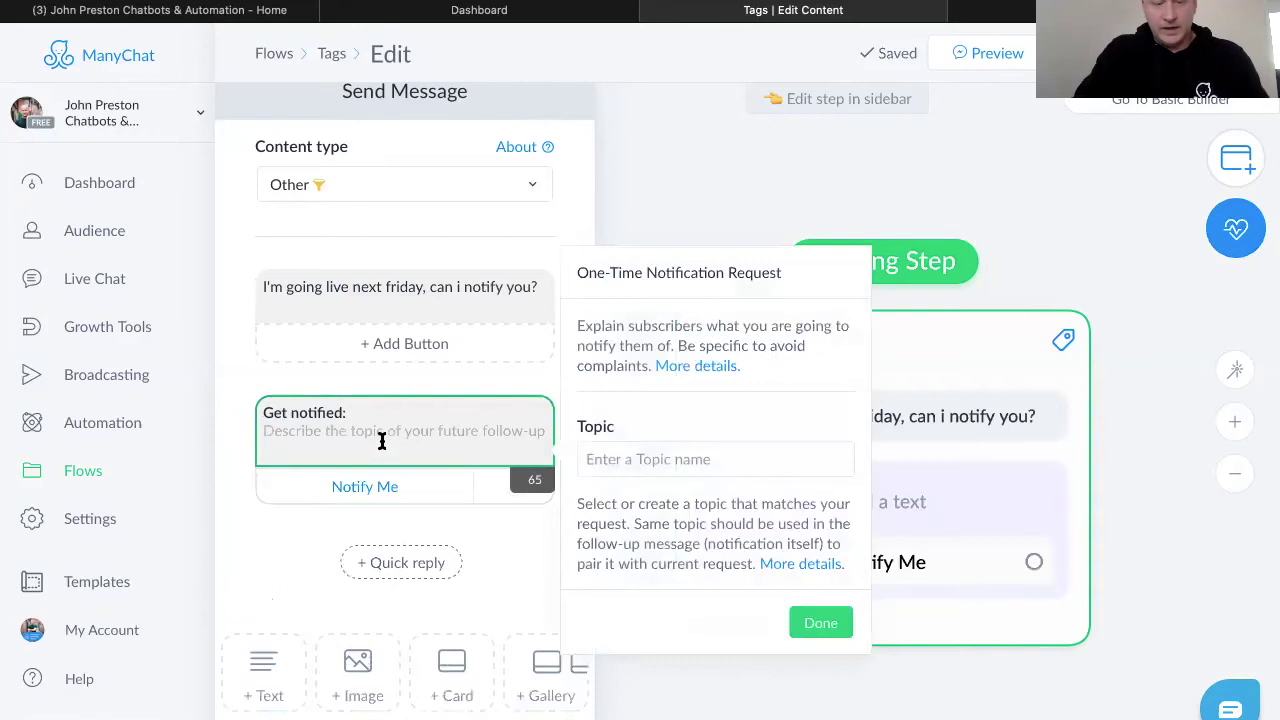
{"action": "type", "text": "N"}
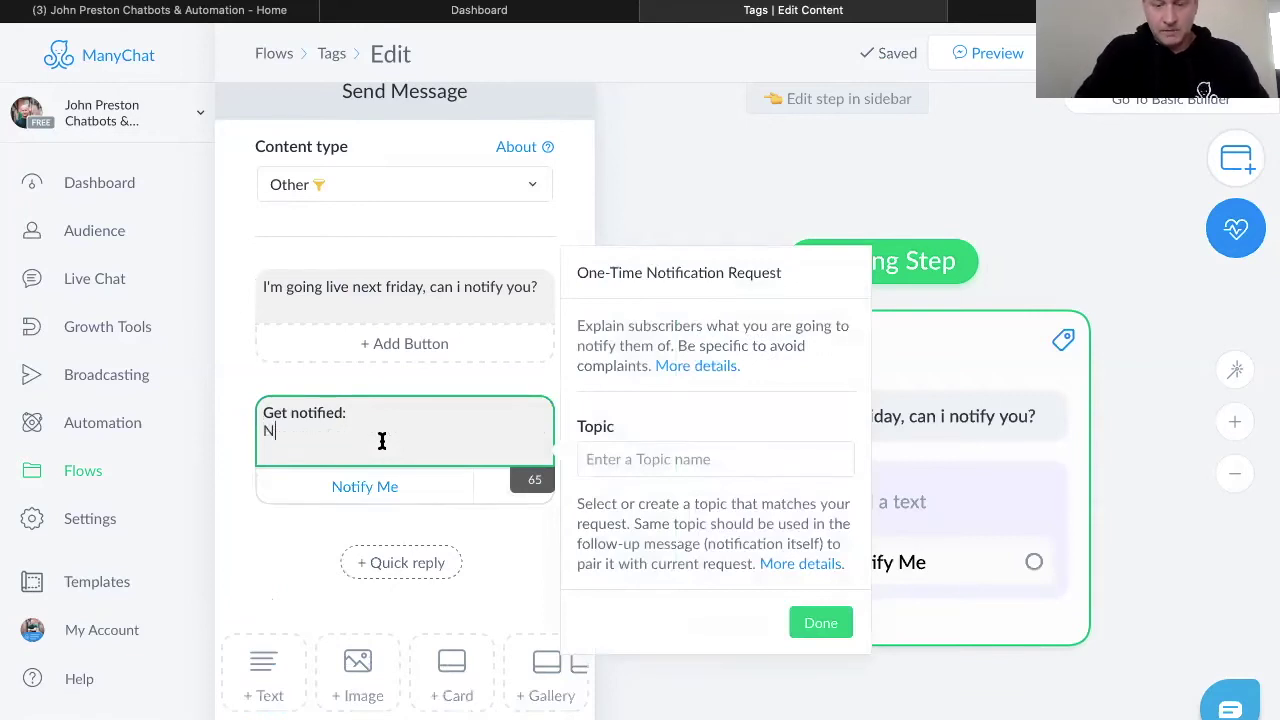
{"action": "type", "text": "otify "}
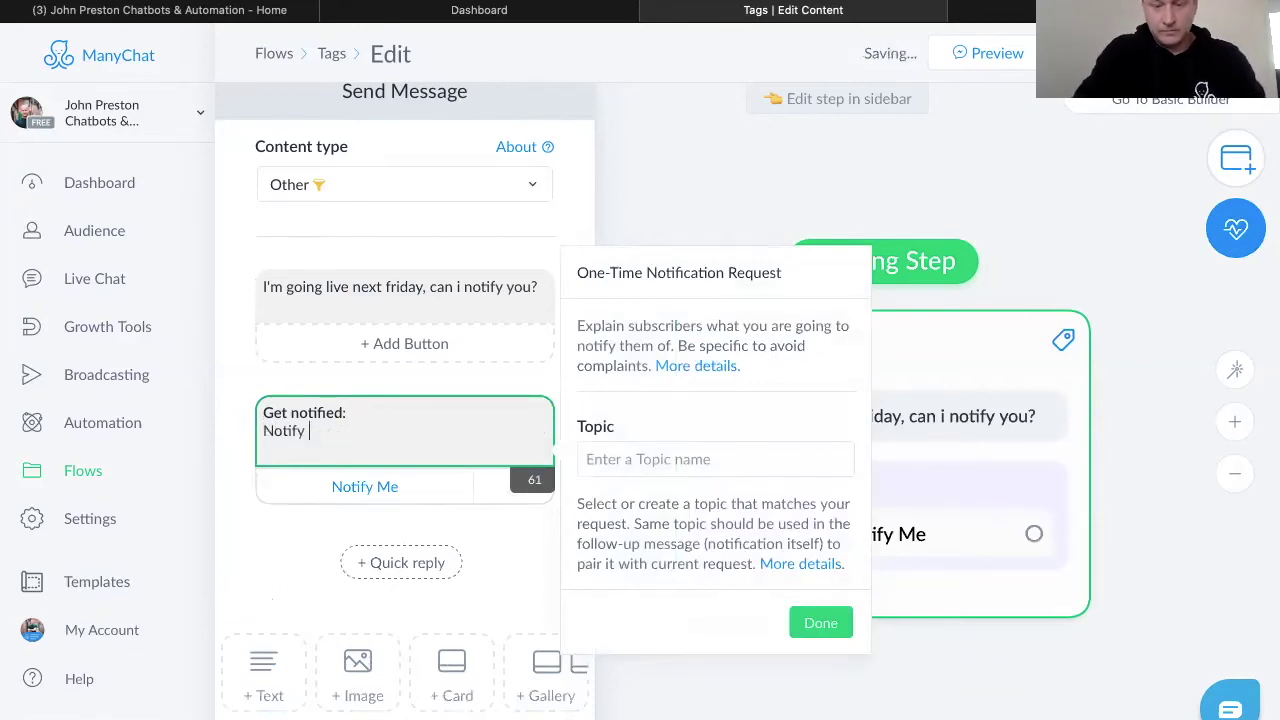
{"action": "type", "text": "Me Of "}
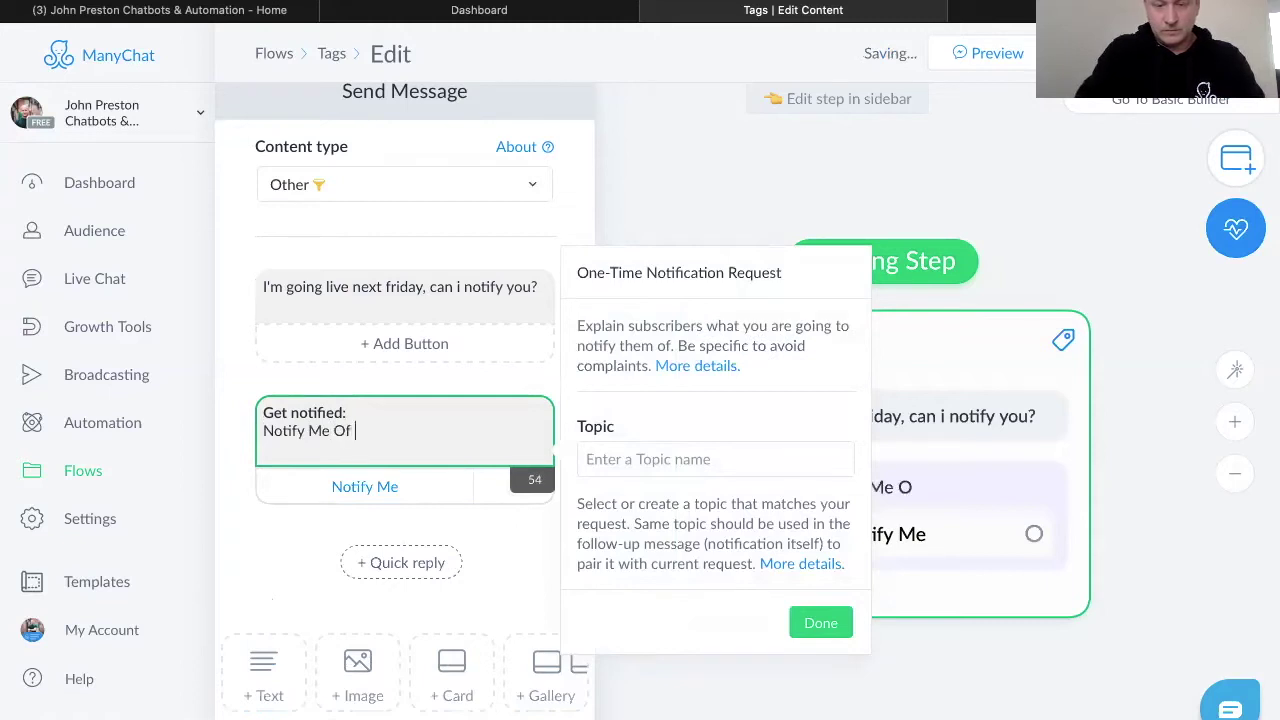
{"action": "type", "text": "Live Event"}
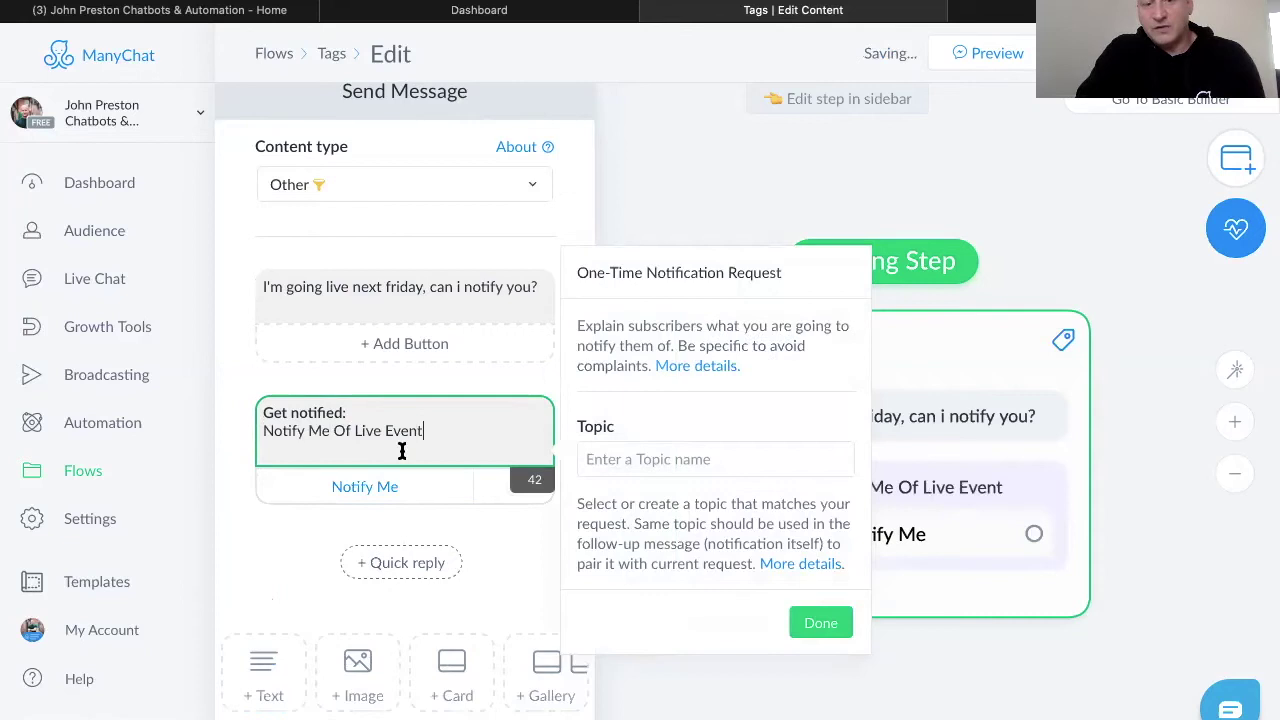
Step: Create a new topic "Live" for the One-Time Notification Request and finish its setup
{"action": "left_click", "coordinate": [668, 460]}
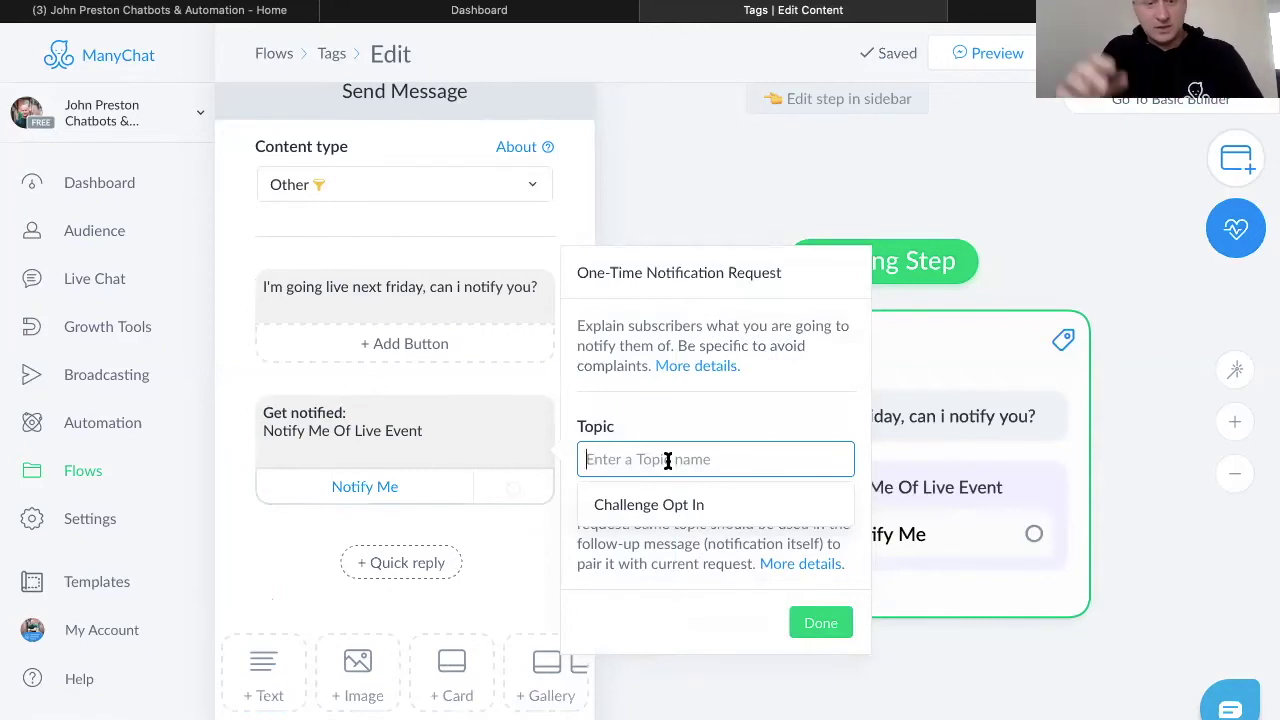
{"action": "type", "text": "Live"}
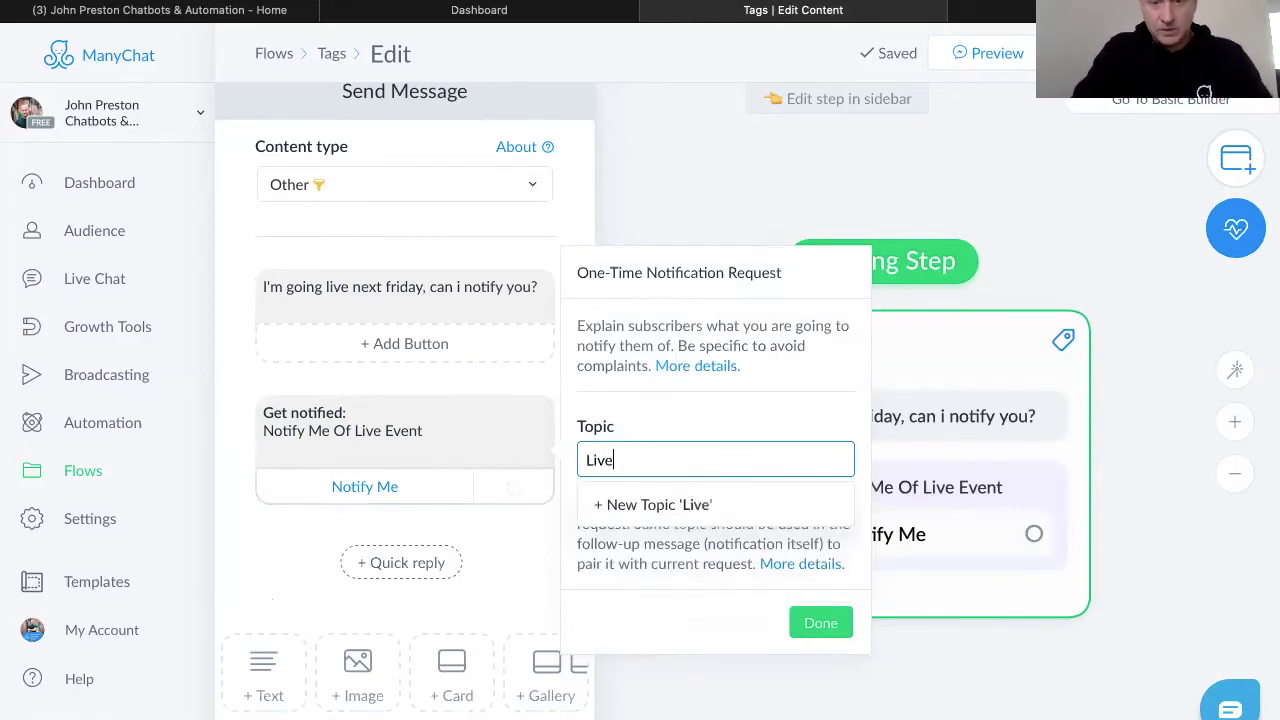
{"action": "left_click", "coordinate": [698, 504]}
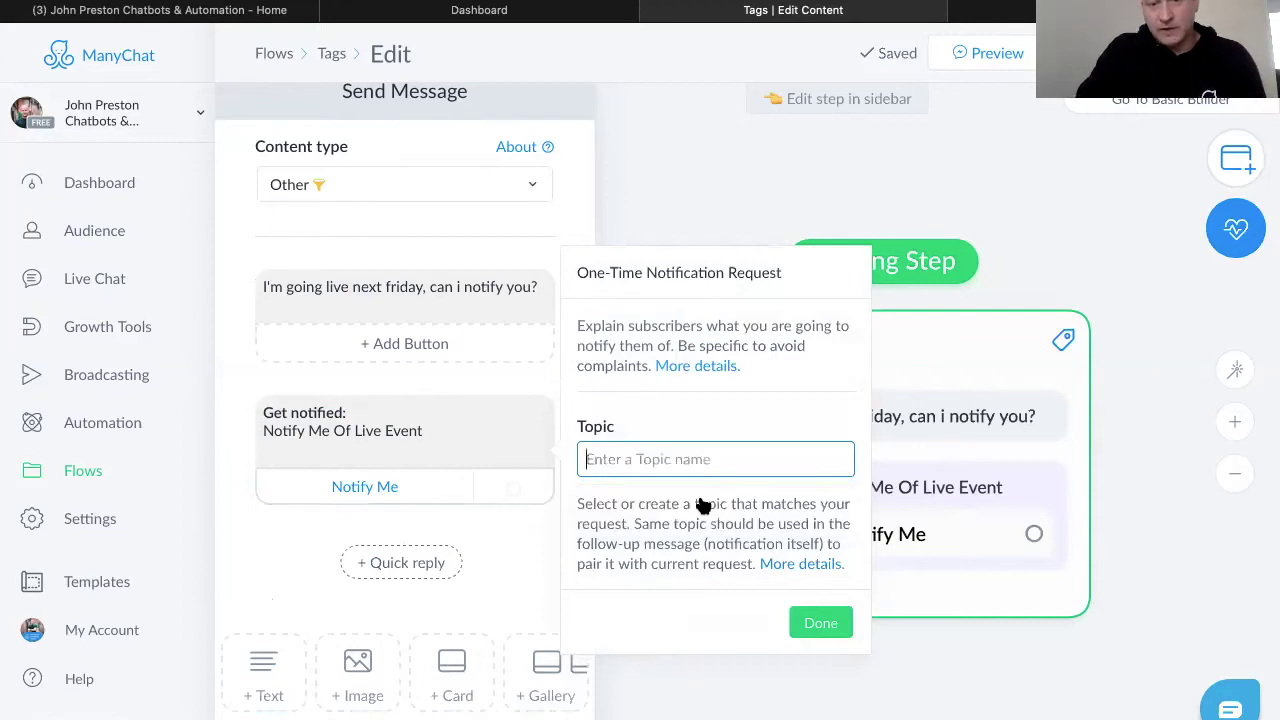
{"action": "left_click", "coordinate": [828, 622]}
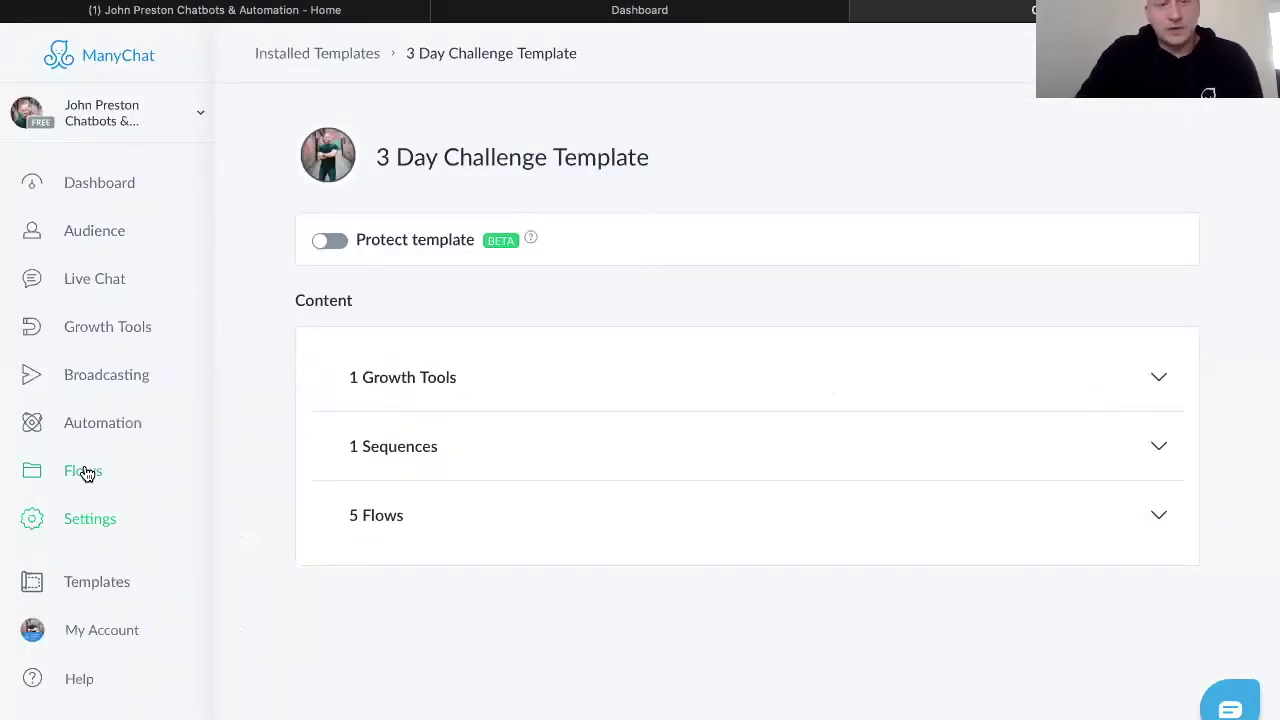
Step: View the Flows page with the template's folder and the Bot Overview on the Dashboard
{"action": "left_click", "coordinate": [83, 465]}
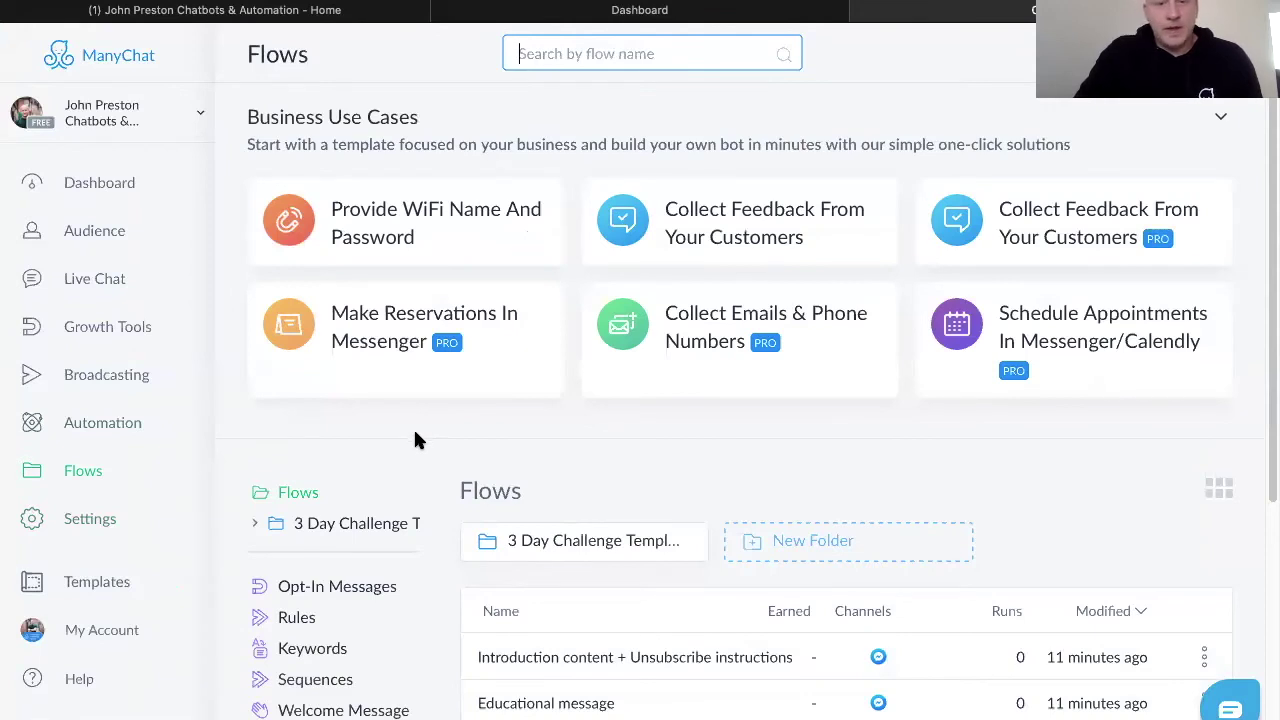
{"action": "left_click", "coordinate": [105, 184]}
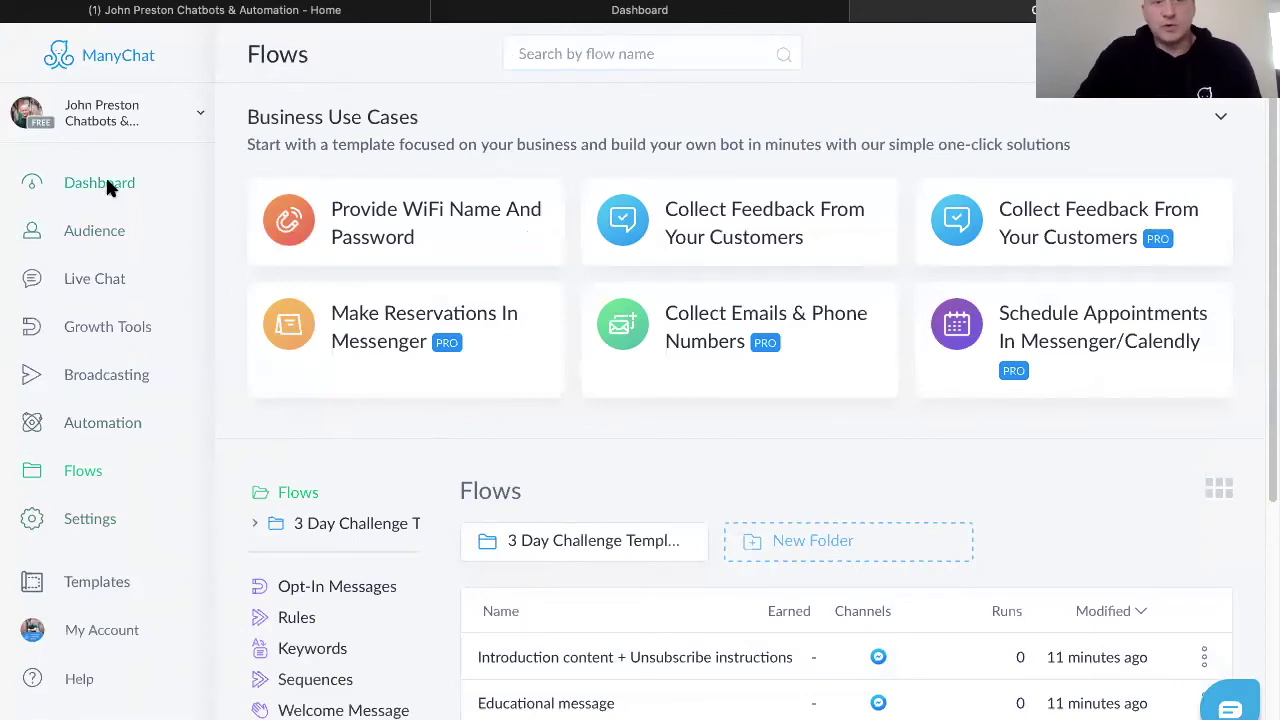
{"action": "scroll", "coordinate": [517, 455], "scroll_direction": "down", "scroll_amount": 3}
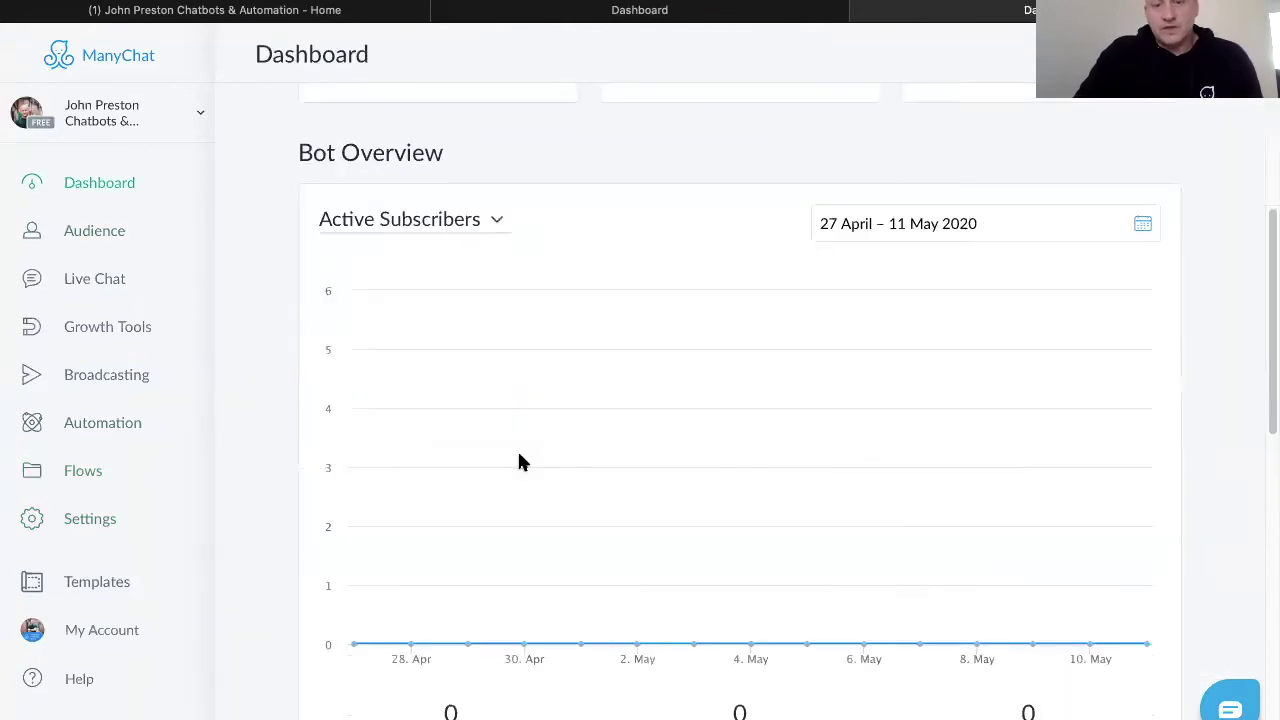
Step: Review the Dashboard's channels and Bot Overview, followed by the Audience, Live Chat and Growth Tools pages
{"action": "scroll", "coordinate": [518, 462], "scroll_direction": "down", "scroll_amount": 2}
{"action": "scroll", "coordinate": [767, 505], "scroll_direction": "up", "scroll_amount": 5}
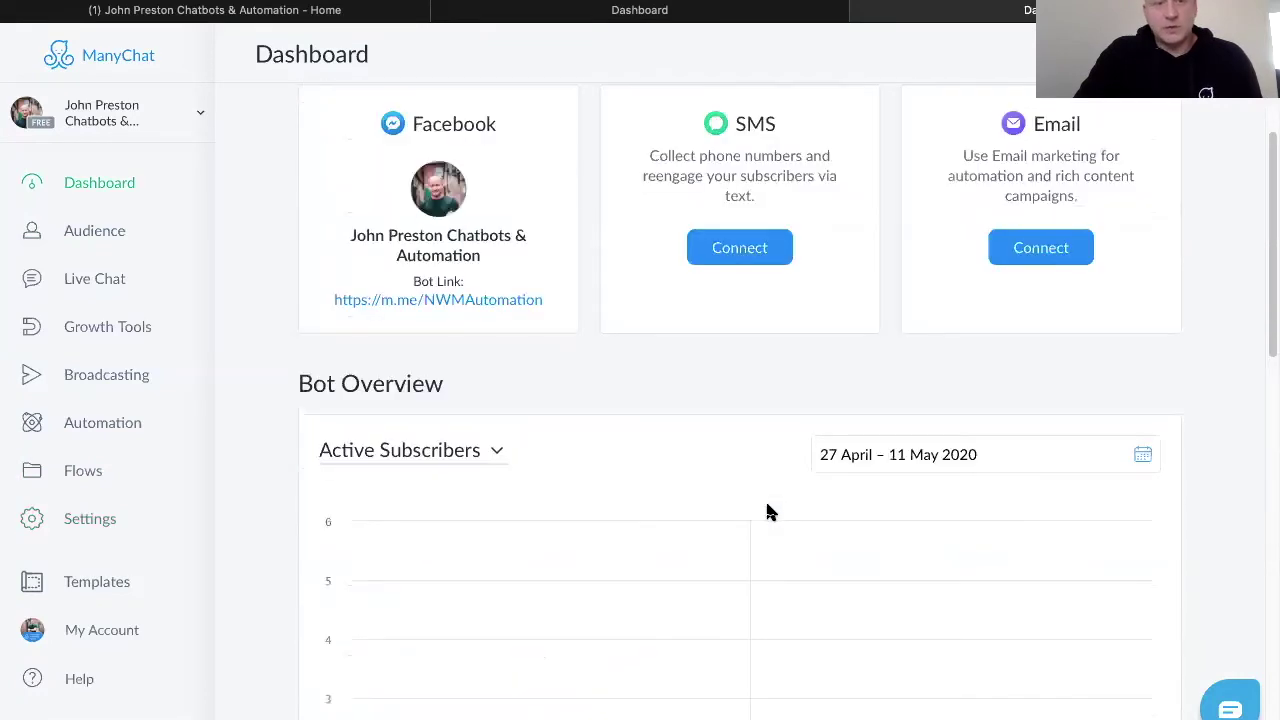
{"action": "scroll", "coordinate": [767, 510], "scroll_direction": "up", "scroll_amount": 2}
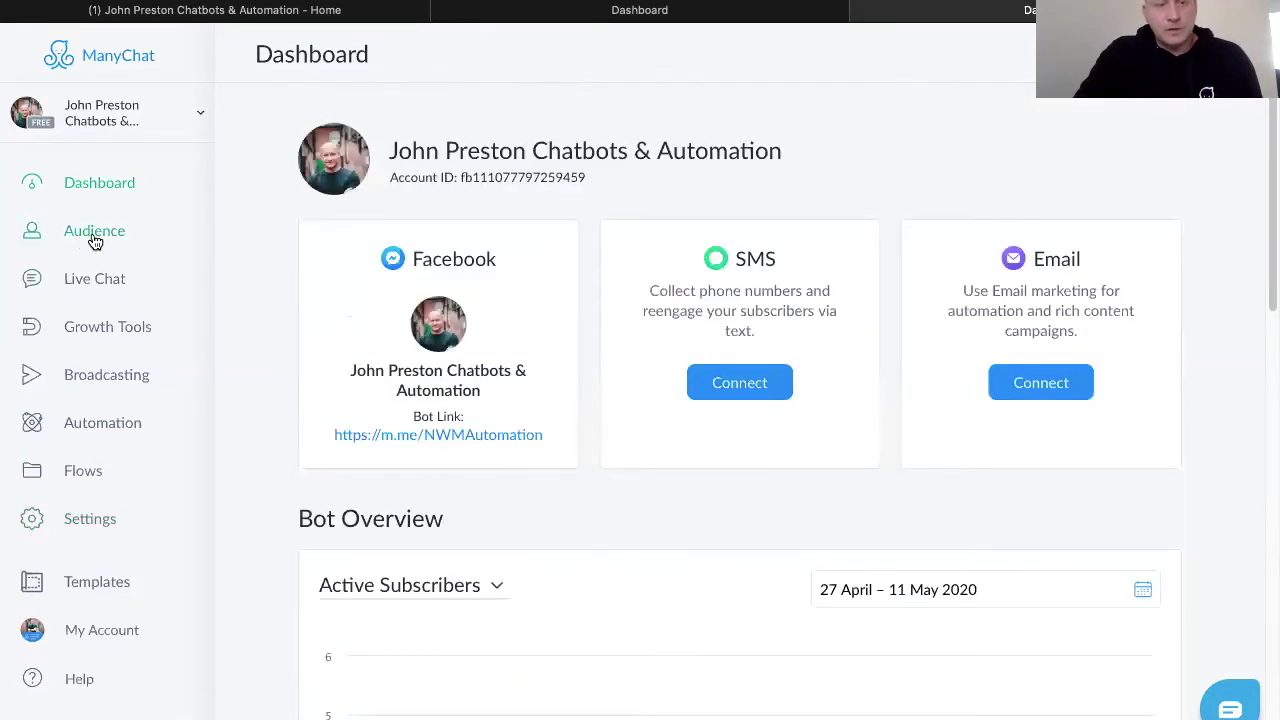
{"action": "left_click", "coordinate": [94, 231]}
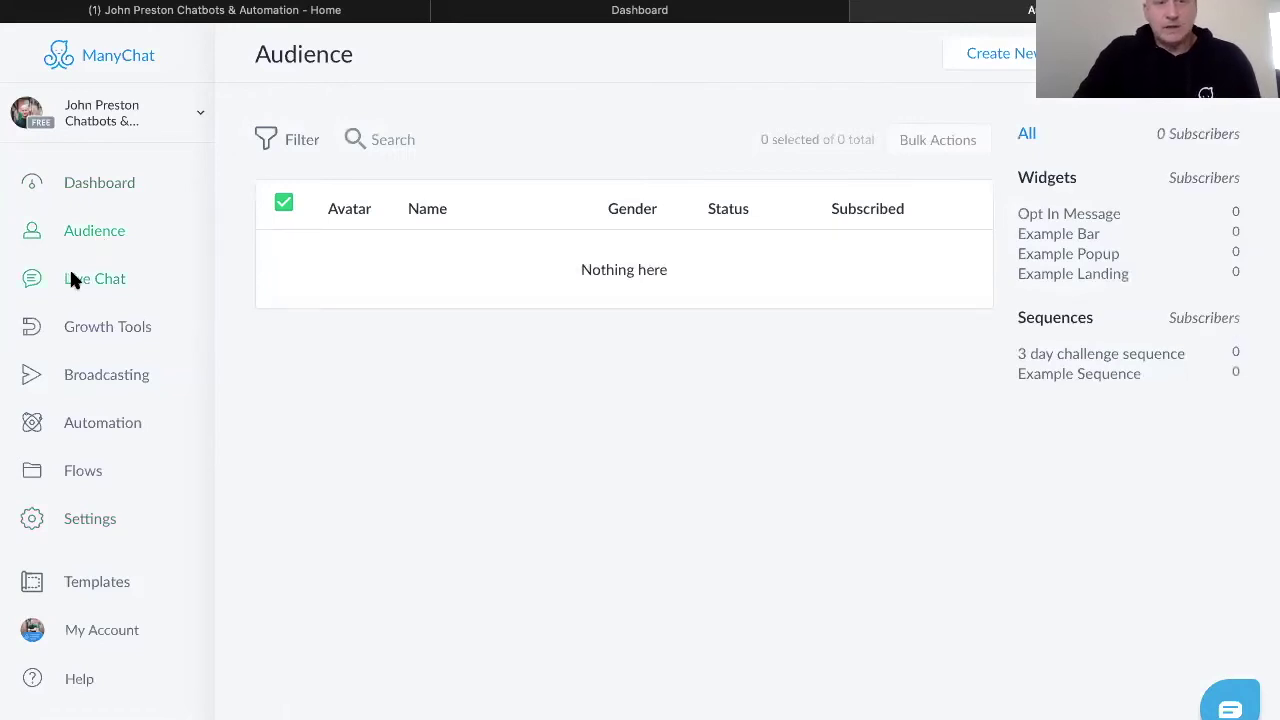
{"action": "left_click", "coordinate": [71, 271]}
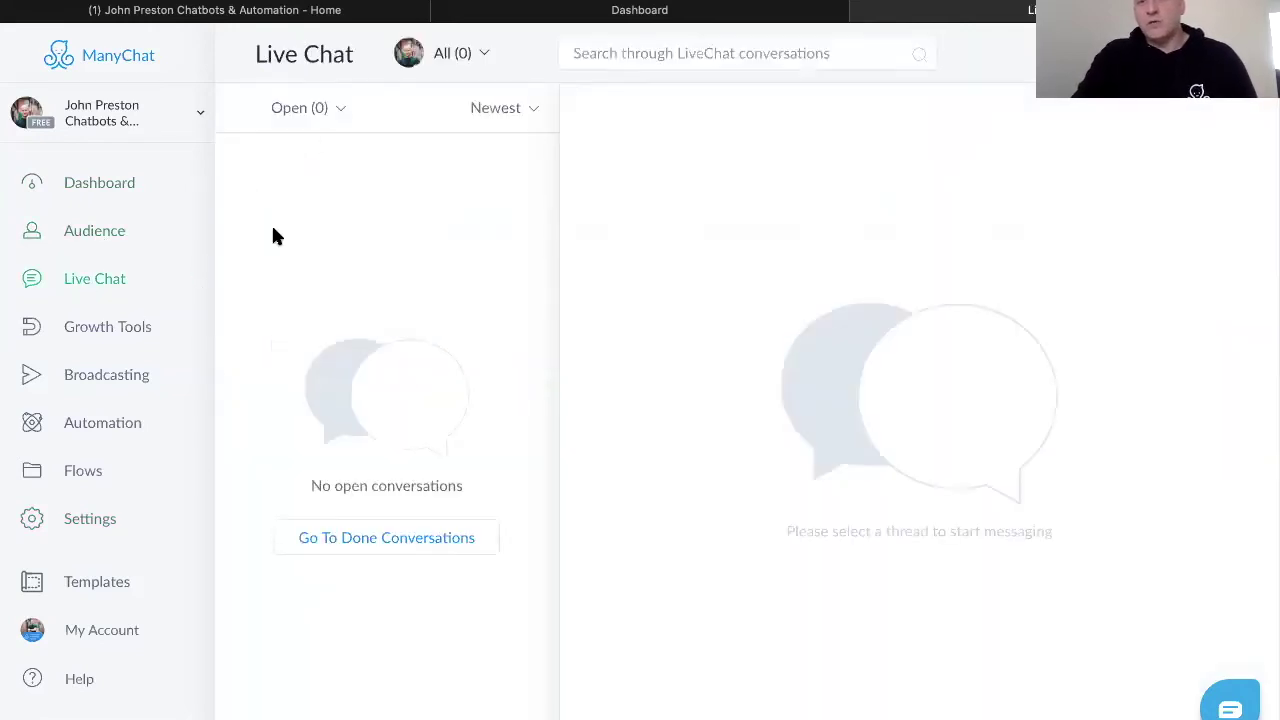
{"action": "left_click", "coordinate": [92, 333]}
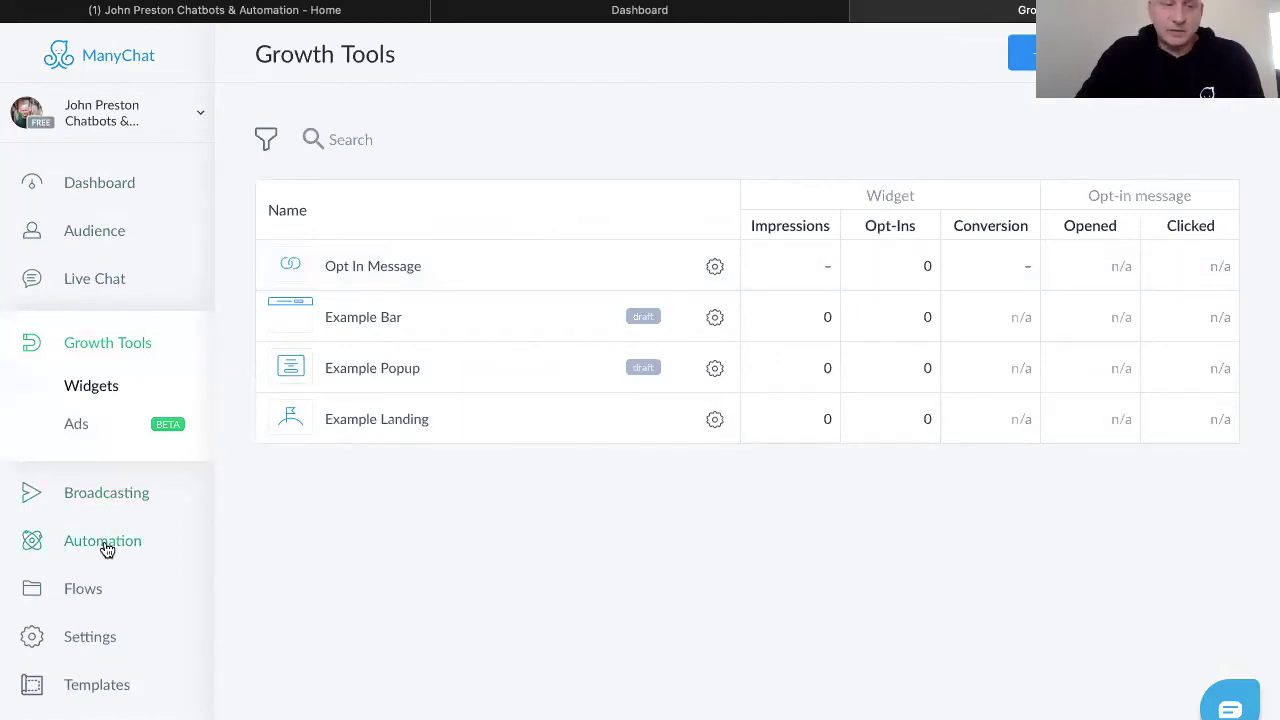
Step: Open the 3 Day Challenge Opt In flow from the 3 Day challenge folder inside the 3 Day Challenge Template folder
{"action": "left_click", "coordinate": [84, 590]}
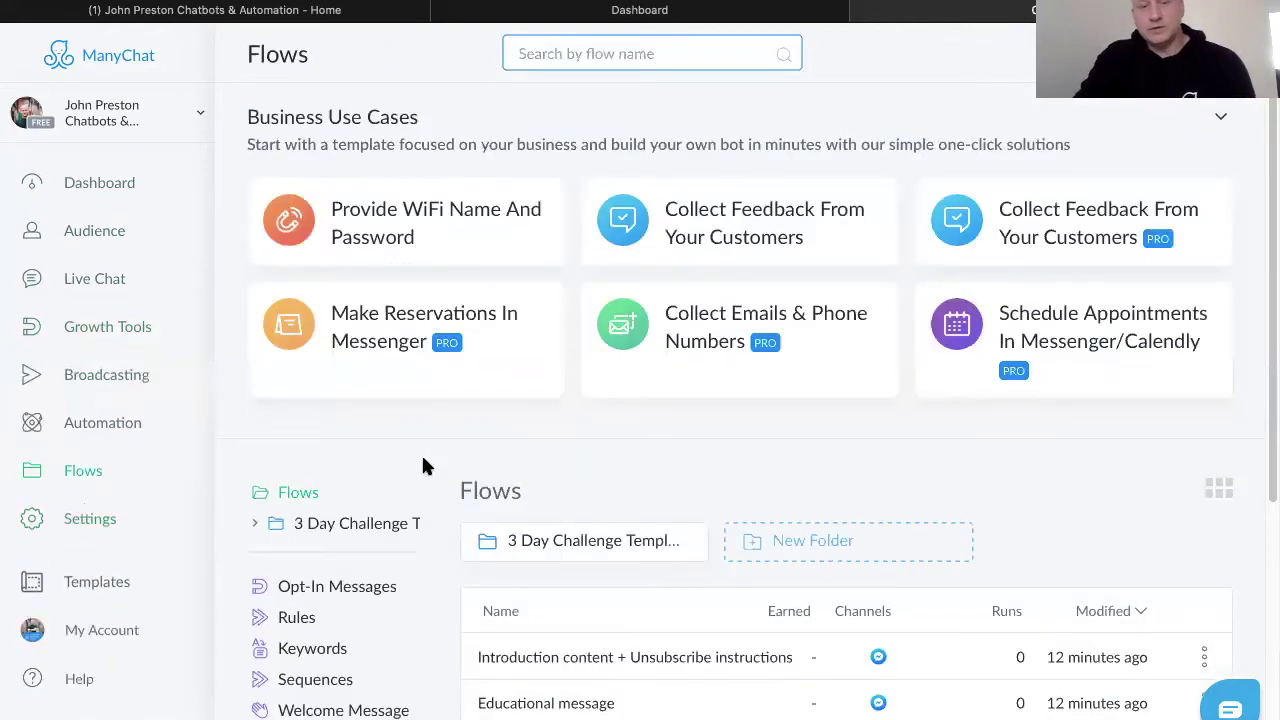
{"action": "scroll", "coordinate": [421, 460], "scroll_direction": "down", "scroll_amount": 4}
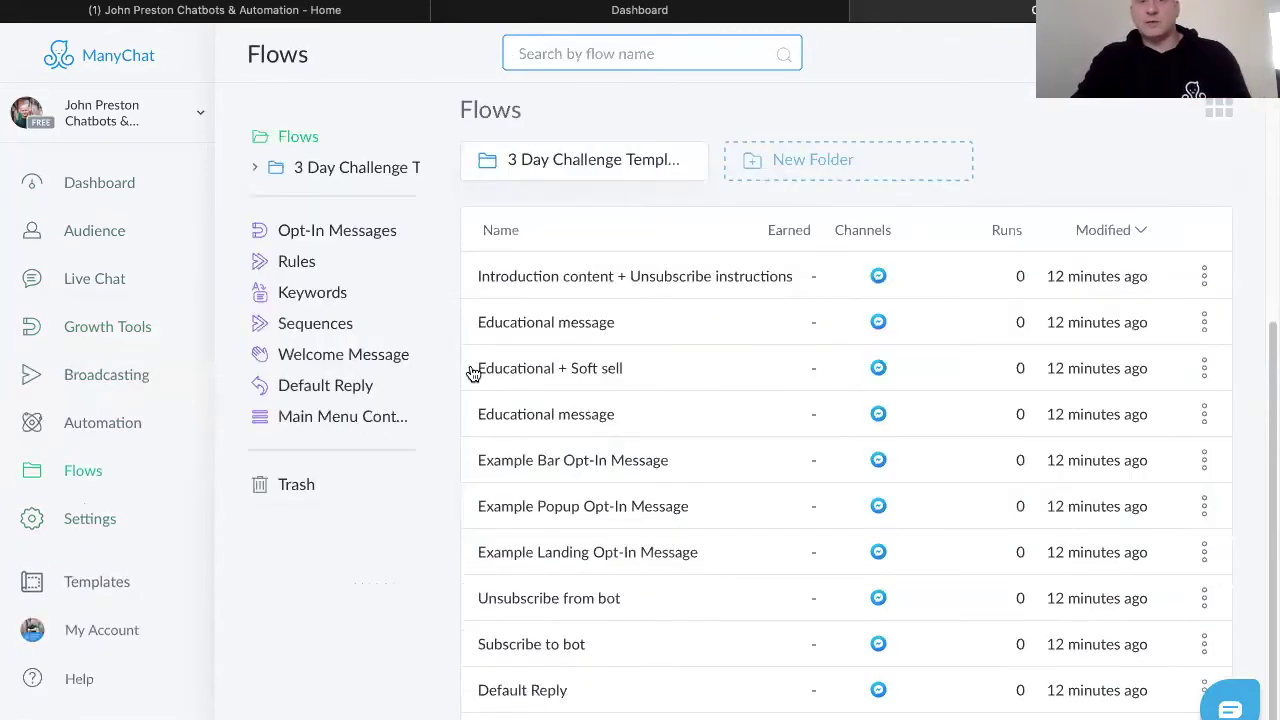
{"action": "left_click", "coordinate": [558, 163]}
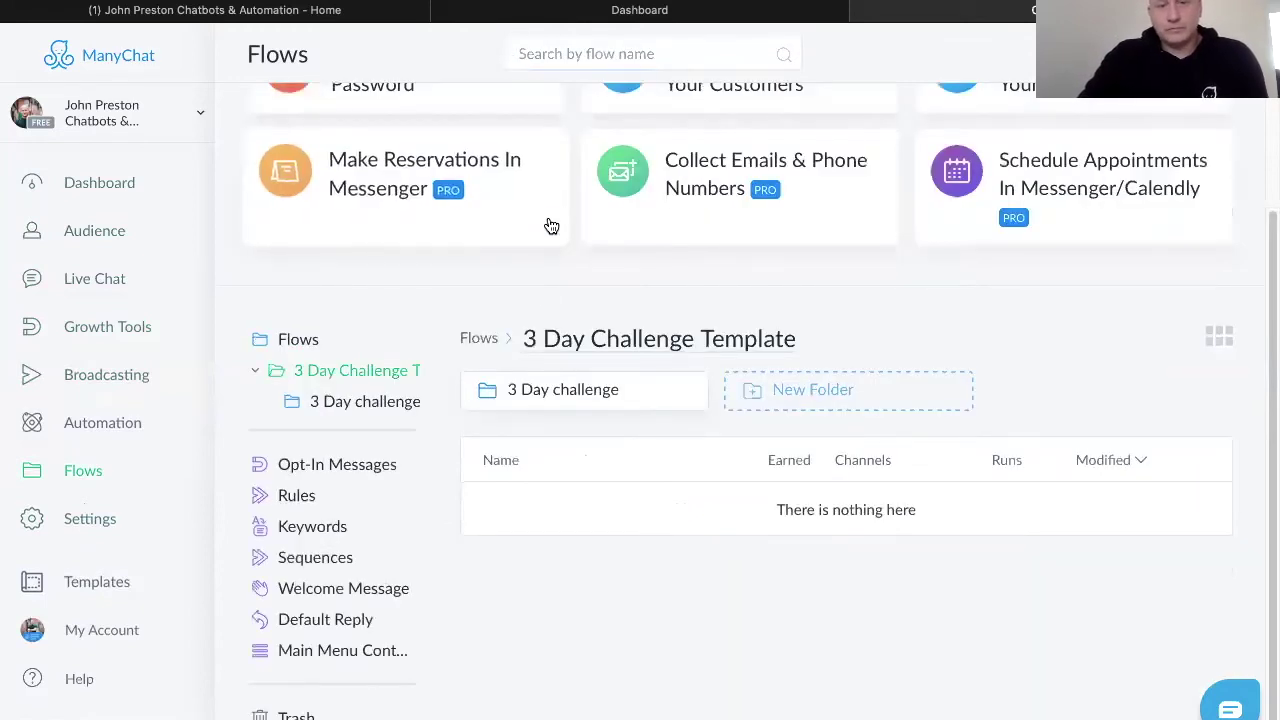
{"action": "left_click", "coordinate": [535, 397]}
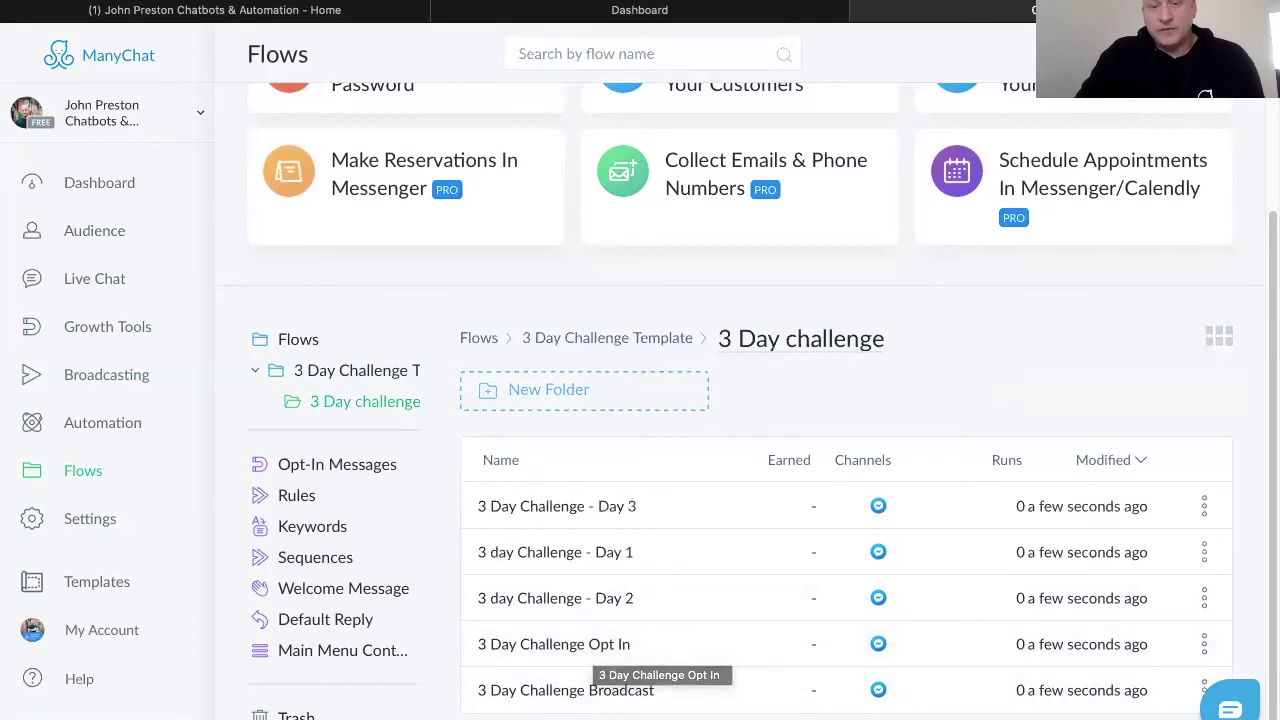
{"action": "left_click", "coordinate": [518, 648]}
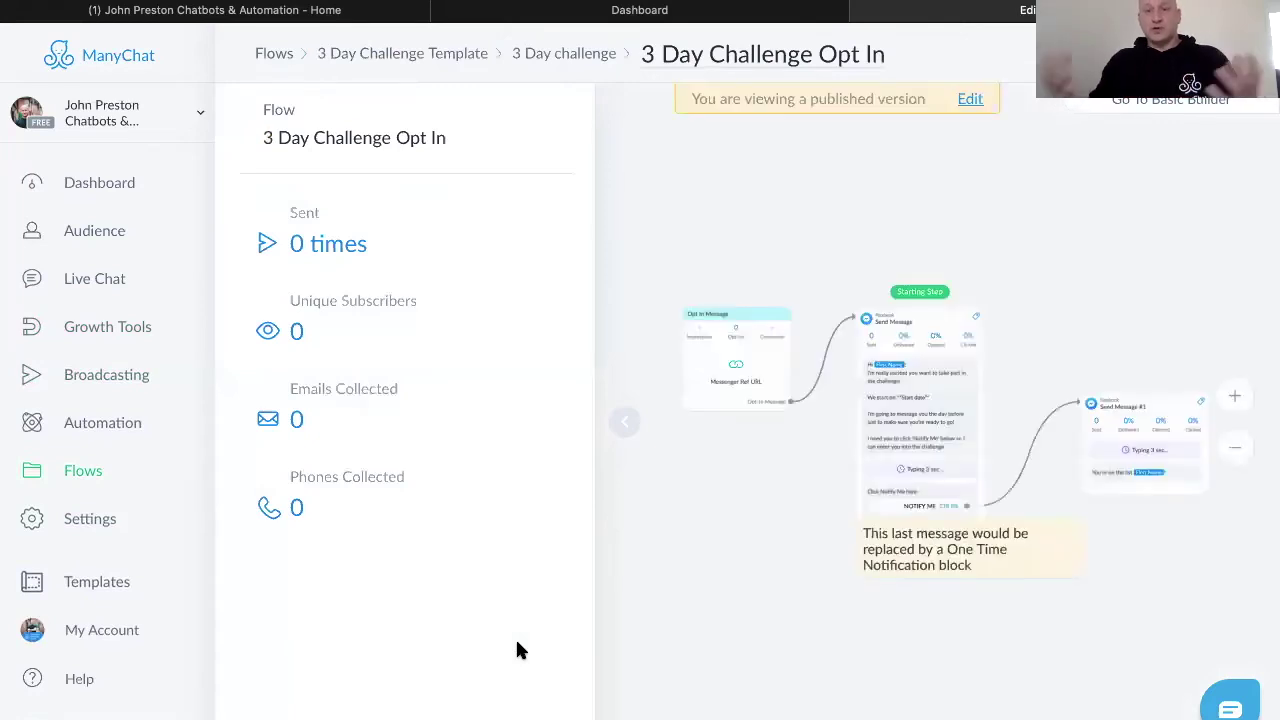
Step: Examine the published flow's Messenger Ref URL opt-in and the contents of its starting Send Message step
{"action": "left_click", "coordinate": [737, 362]}
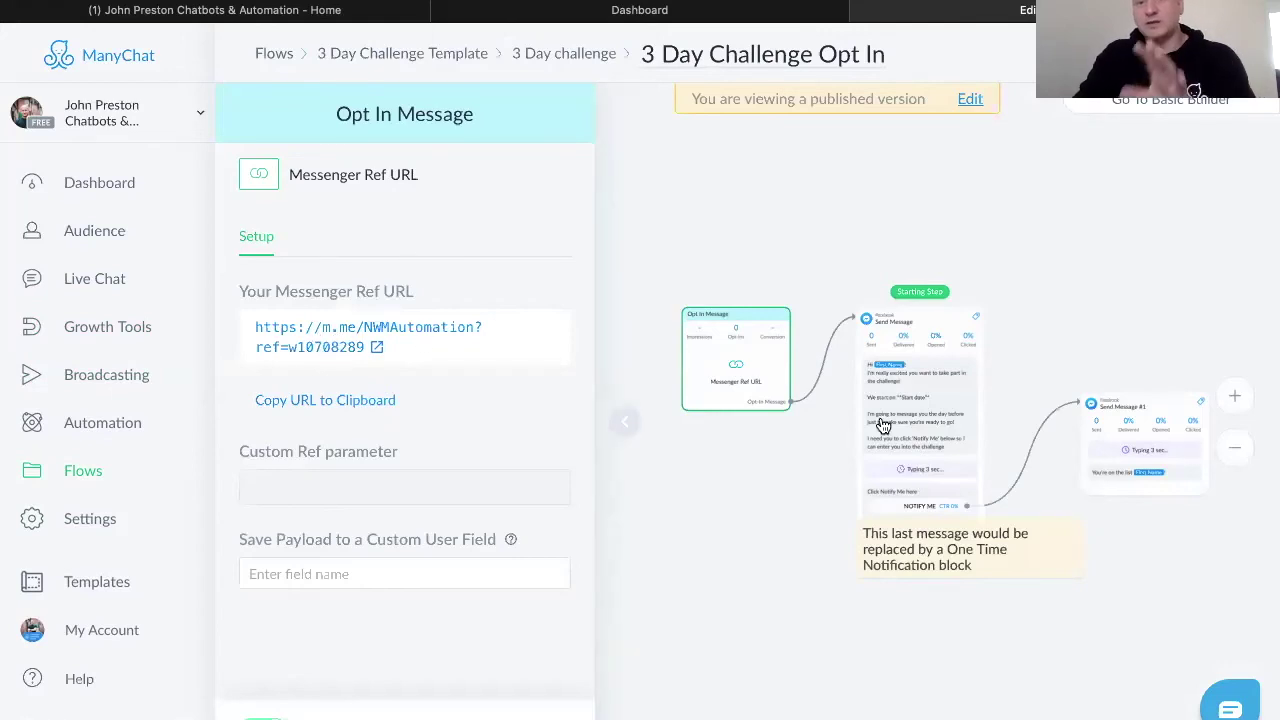
{"action": "left_click", "coordinate": [850, 680]}
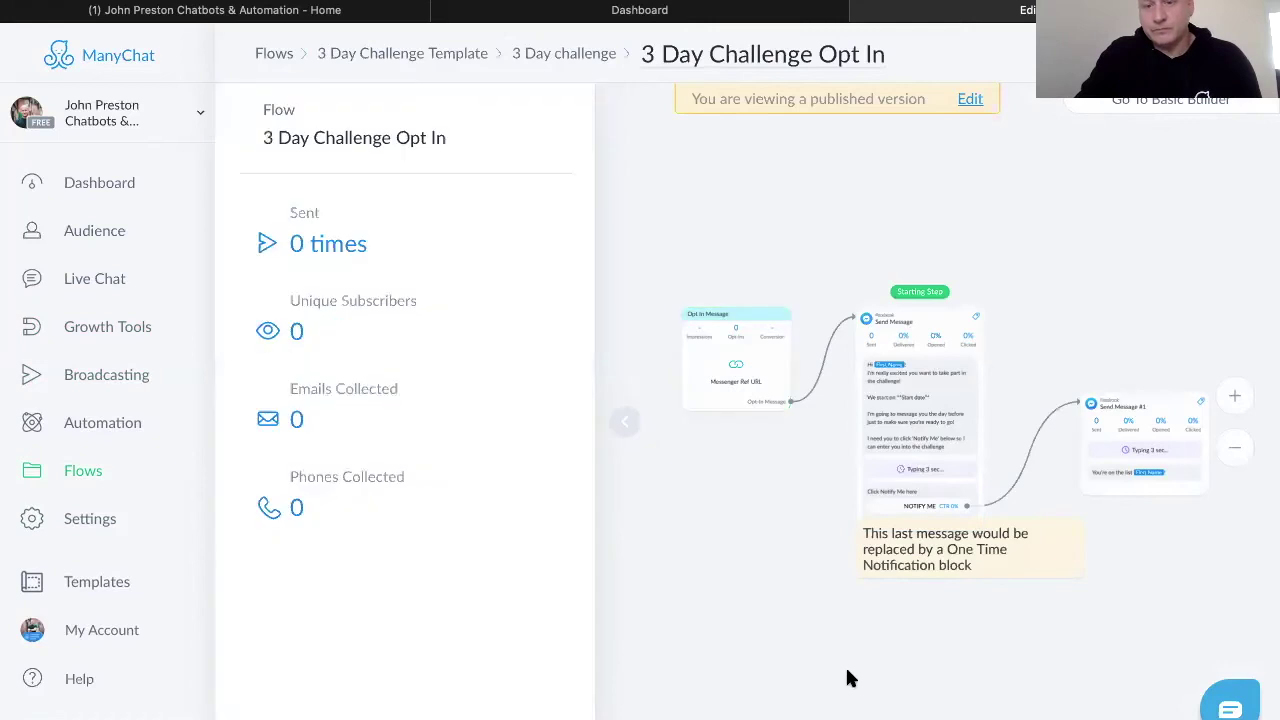
{"action": "left_click", "coordinate": [625, 427]}
{"action": "left_click", "coordinate": [1246, 398]}
{"action": "left_click_drag", "start_coordinate": [1160, 573], "coordinate": [980, 502]}
{"action": "left_click", "coordinate": [600, 410]}
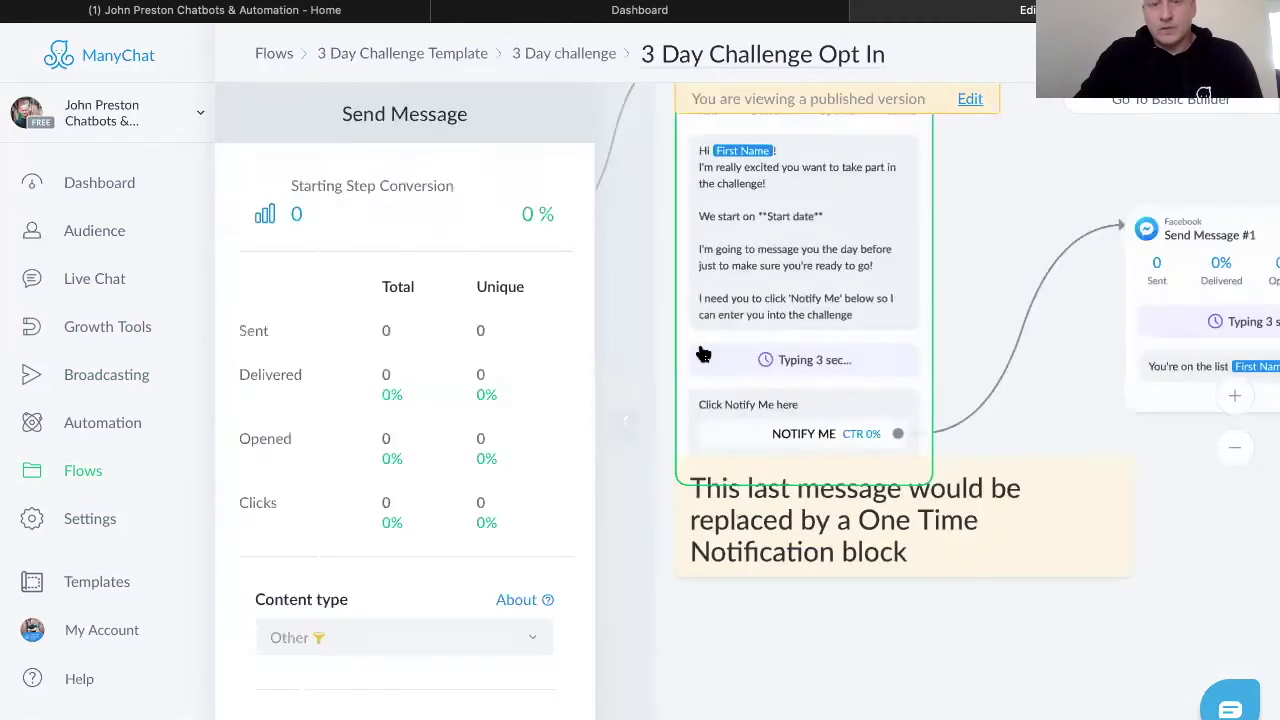
{"action": "scroll", "coordinate": [1173, 583], "scroll_direction": "down", "scroll_amount": 1}
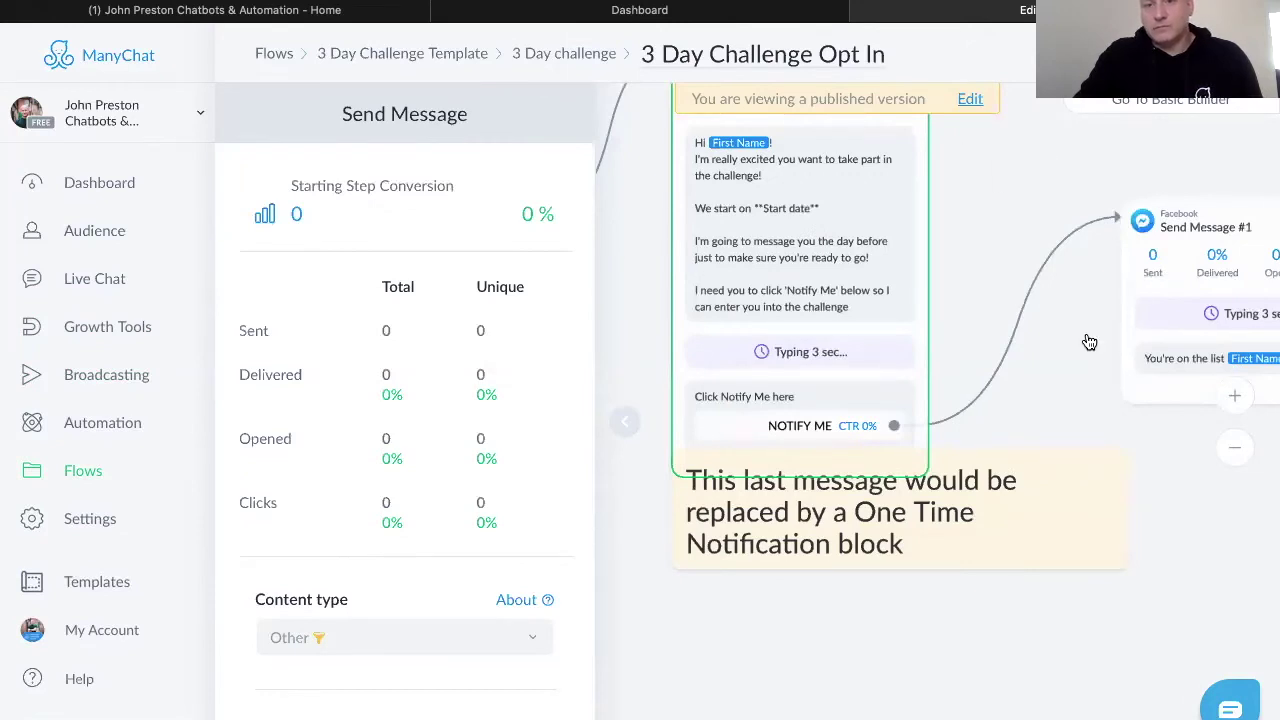
Step: Switch the 3 Day Challenge Opt In flow to editing and check the content type options of its starting Send Message step
{"action": "left_click", "coordinate": [571, 220]}
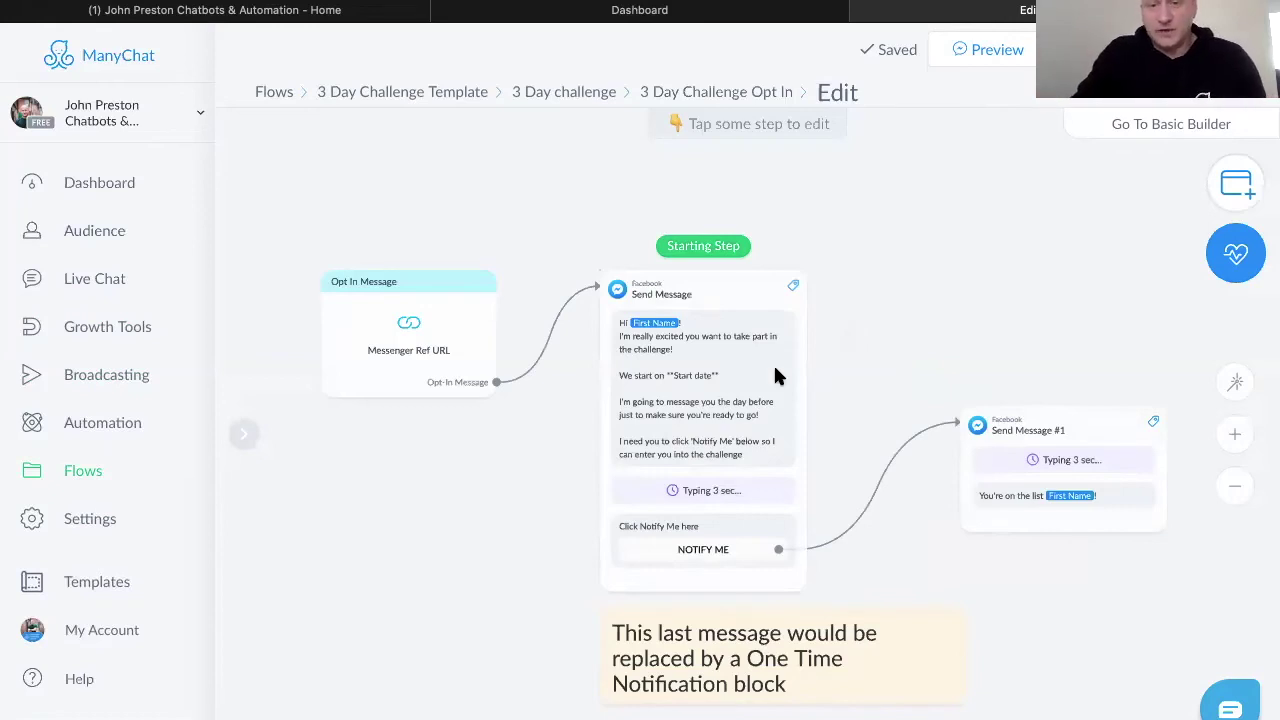
{"action": "mouse_move", "coordinate": [729, 384]}
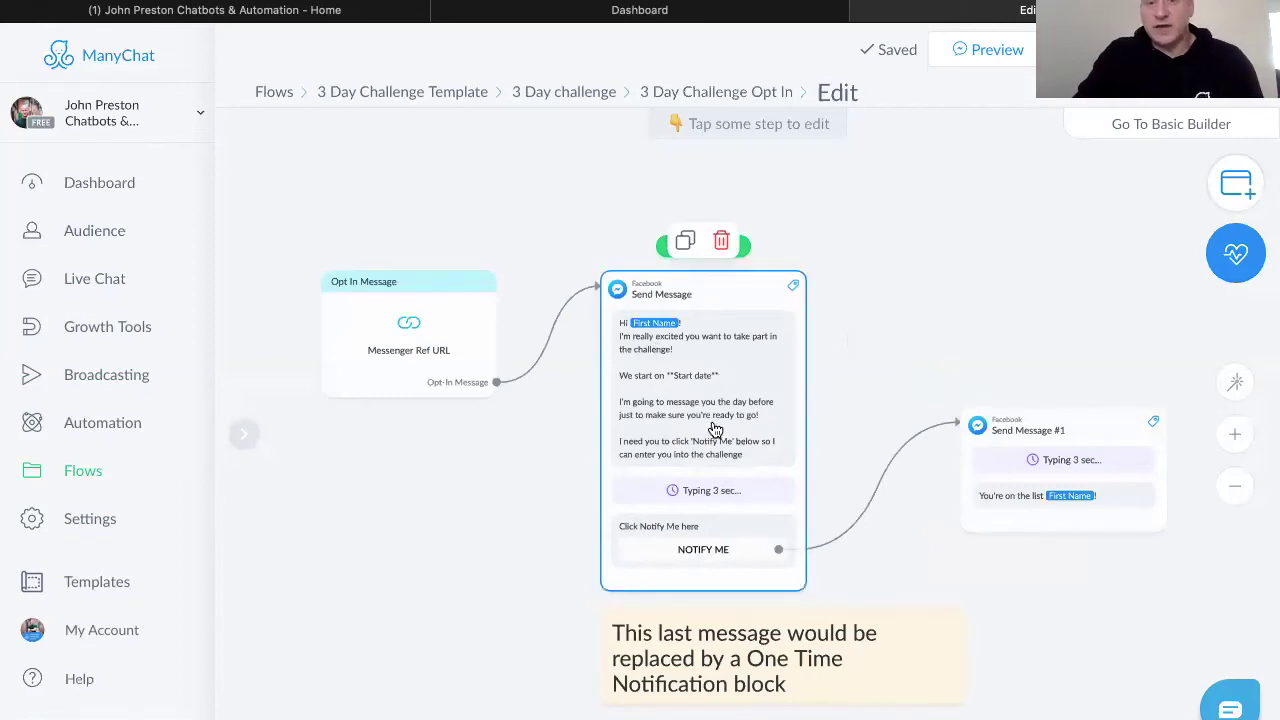
{"action": "left_click", "coordinate": [686, 349]}
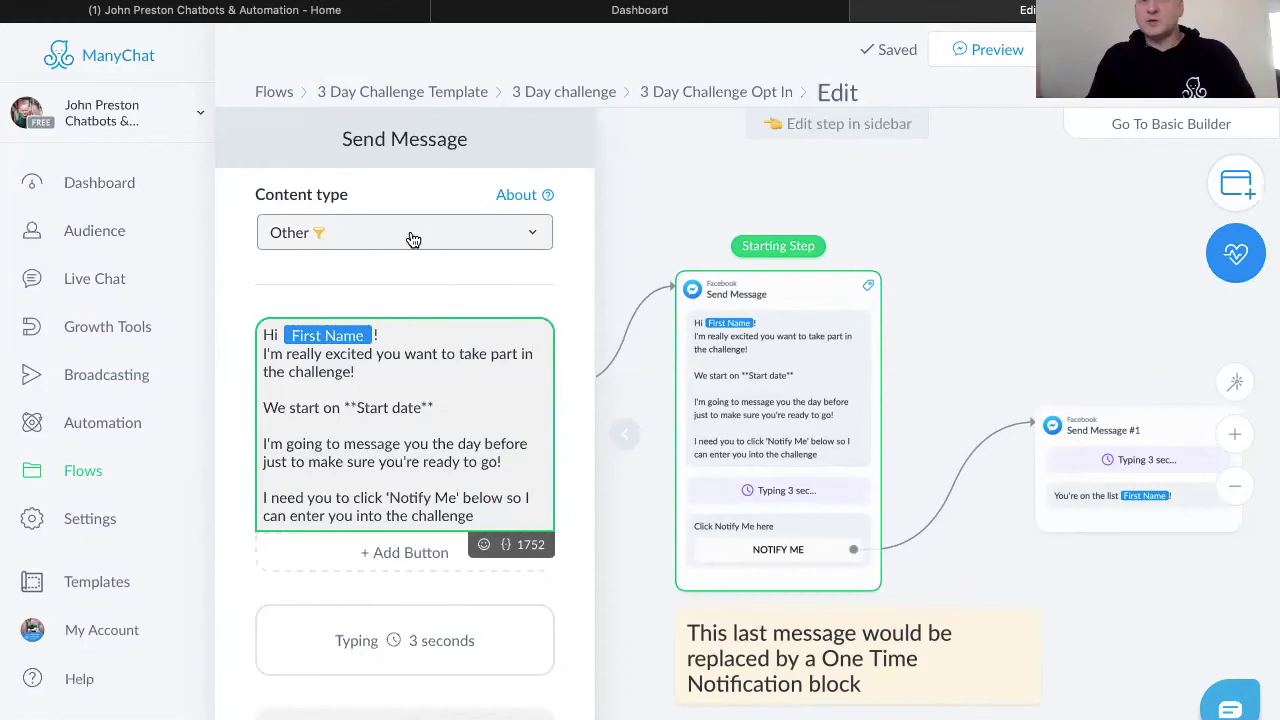
{"action": "left_click", "coordinate": [538, 235]}
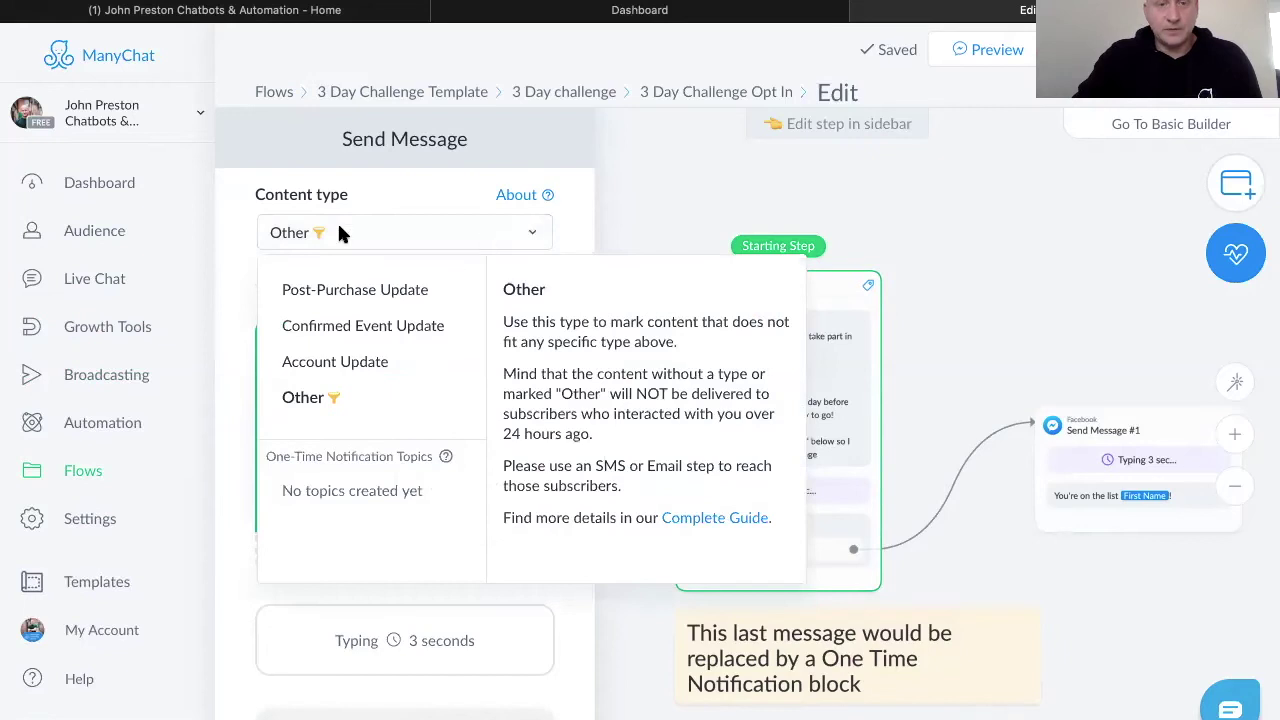
{"action": "left_click", "coordinate": [565, 217]}
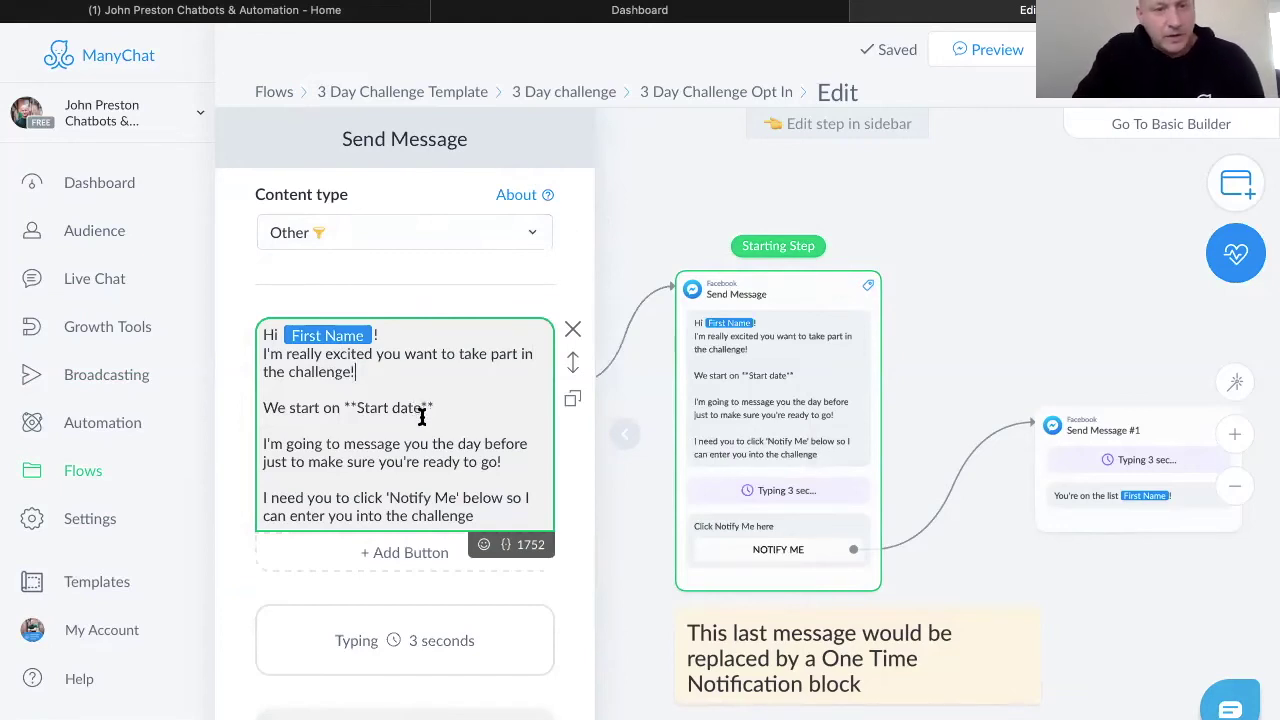
Step: Delete the "Click Notify Me here" text block with its NOTIFY ME button from the starting Send Message step
{"action": "scroll", "coordinate": [420, 414], "scroll_direction": "down", "scroll_amount": 2}
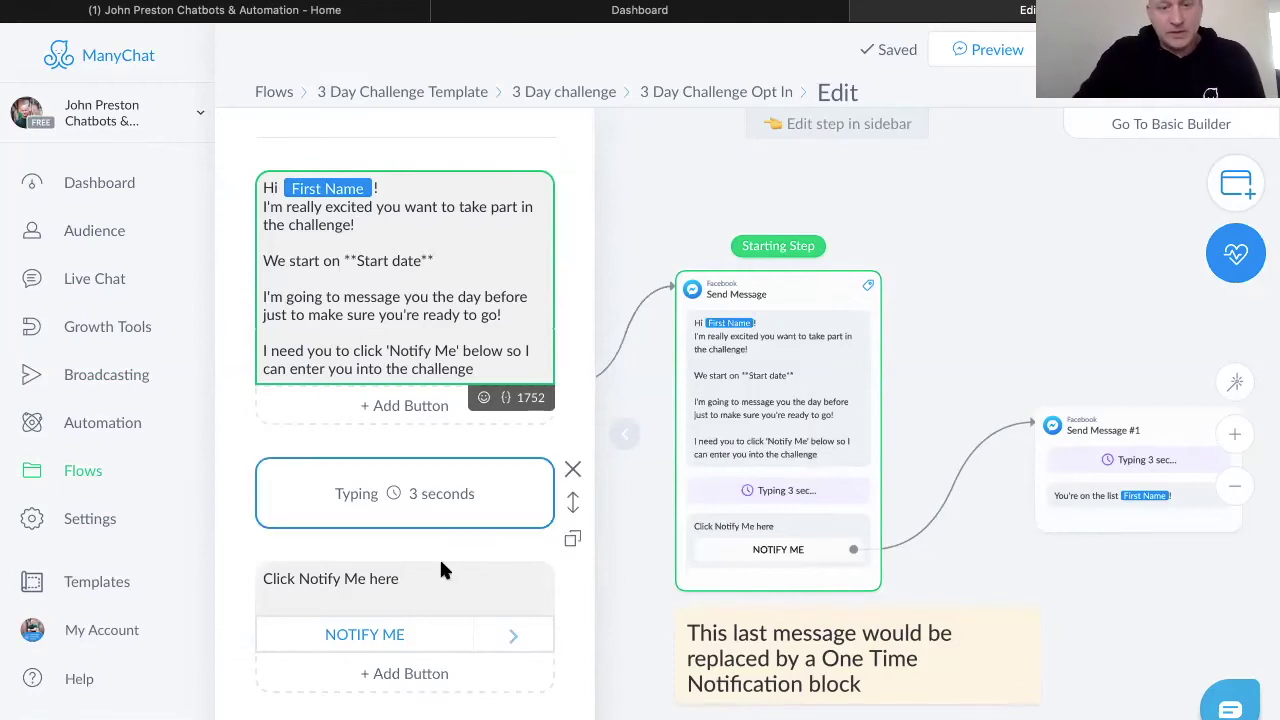
{"action": "scroll", "coordinate": [447, 558], "scroll_direction": "down", "scroll_amount": 3}
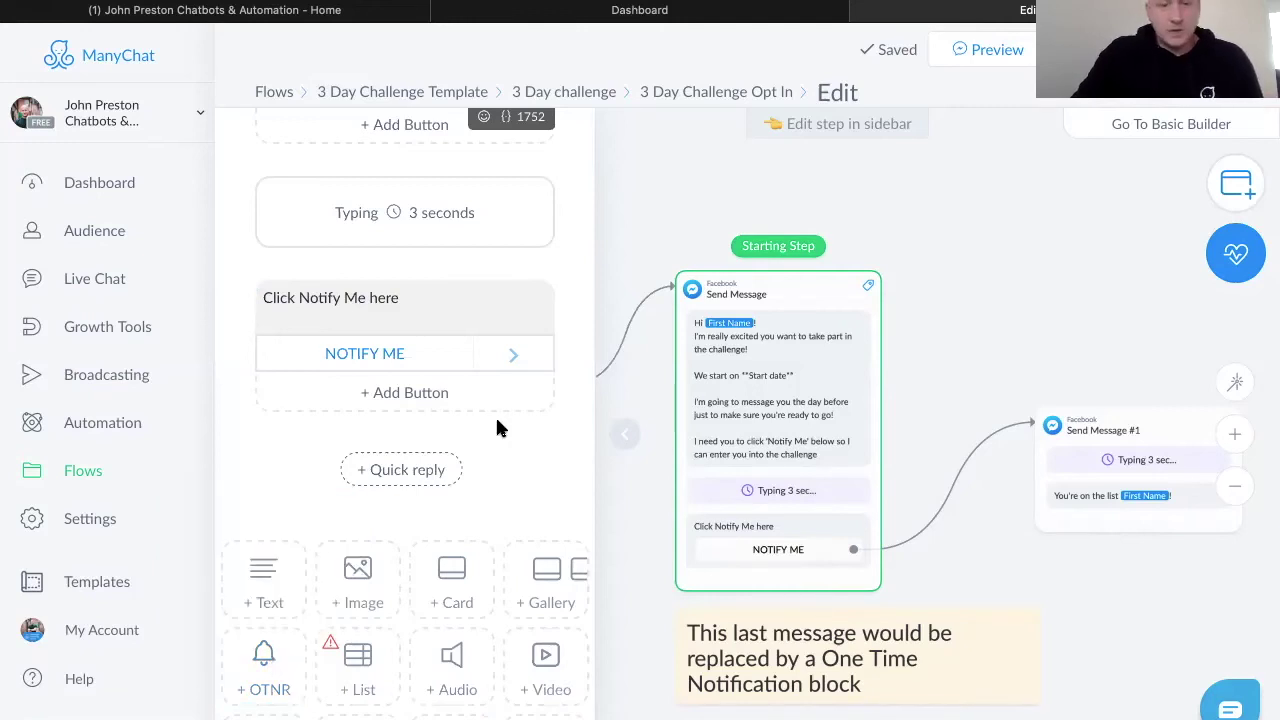
{"action": "left_click", "coordinate": [573, 296]}
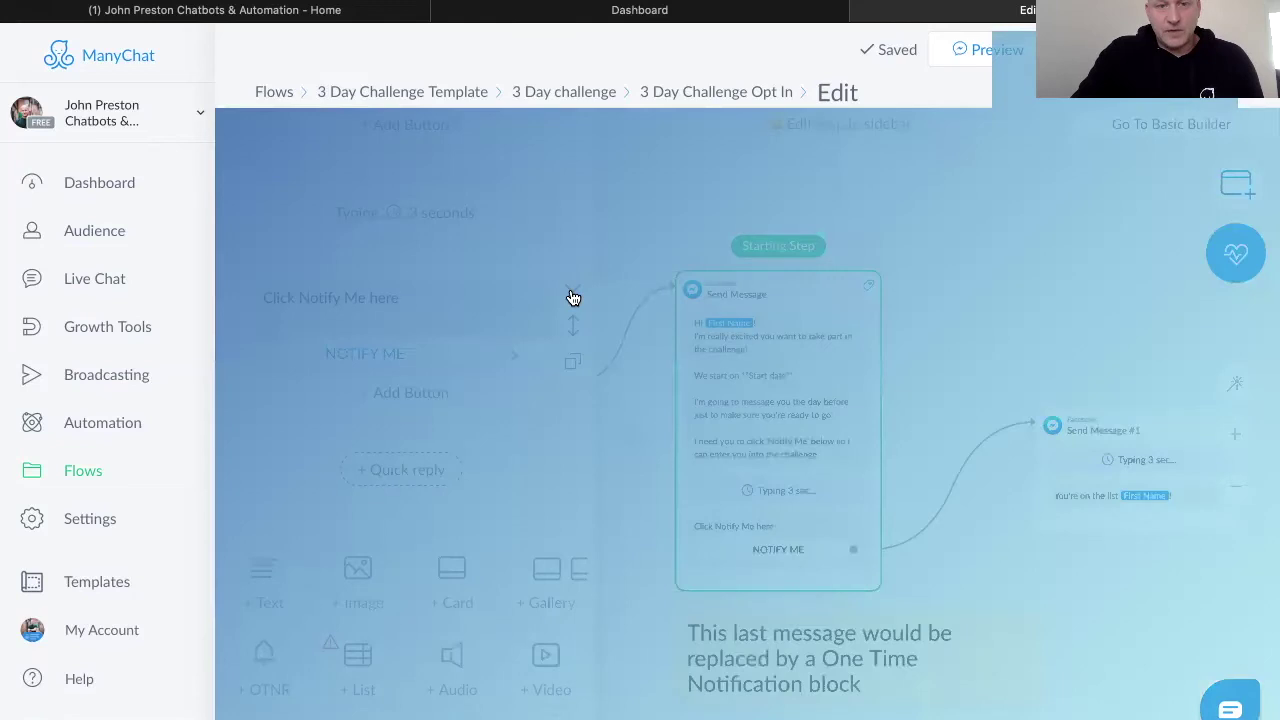
{"action": "left_click", "coordinate": [792, 168]}
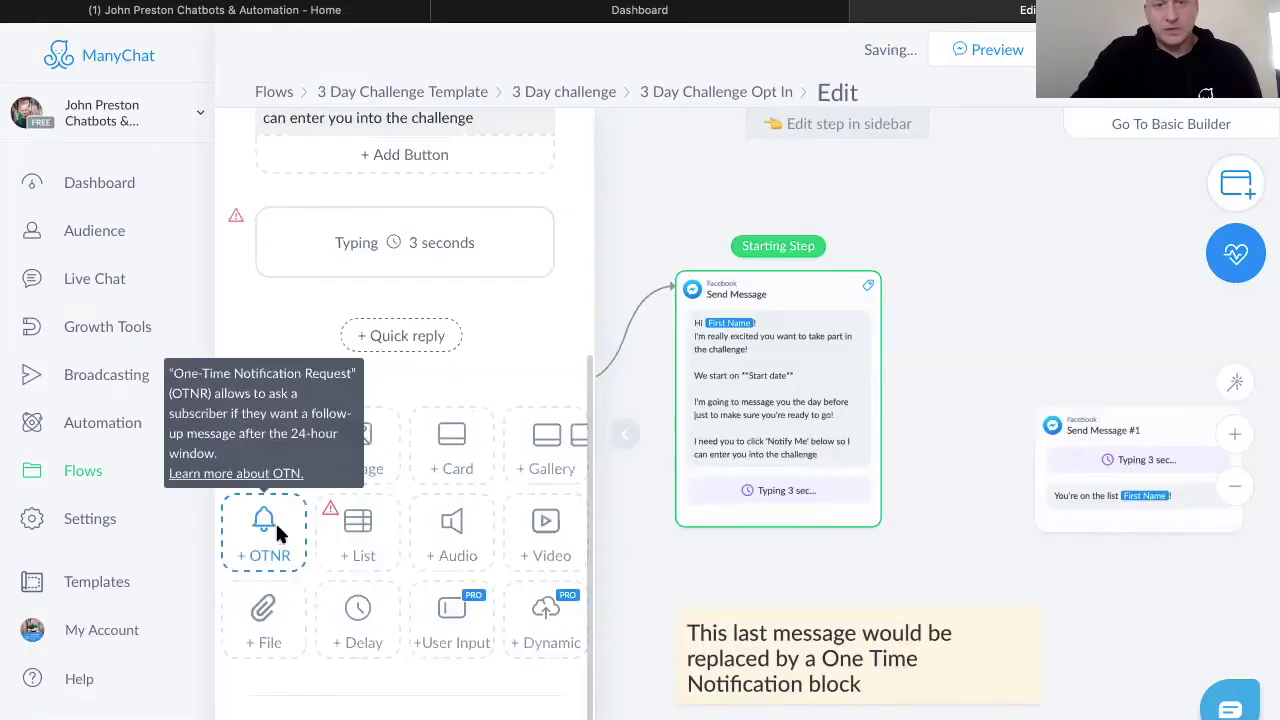
Step: Add a One-Time Notification Request below the typing delay and describe it as "Click Notify Me Now"
{"action": "left_click", "coordinate": [268, 530]}
{"action": "scroll", "coordinate": [435, 335], "scroll_direction": "up", "scroll_amount": 2}
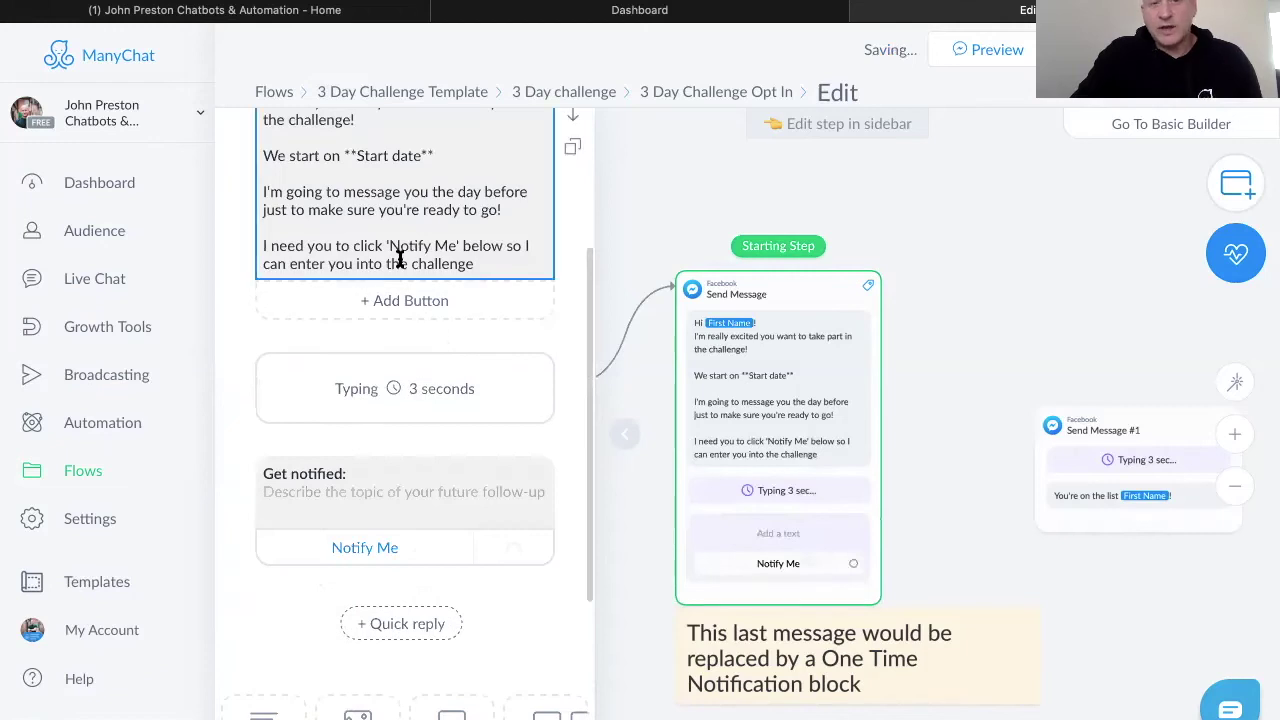
{"action": "left_click", "coordinate": [335, 506]}
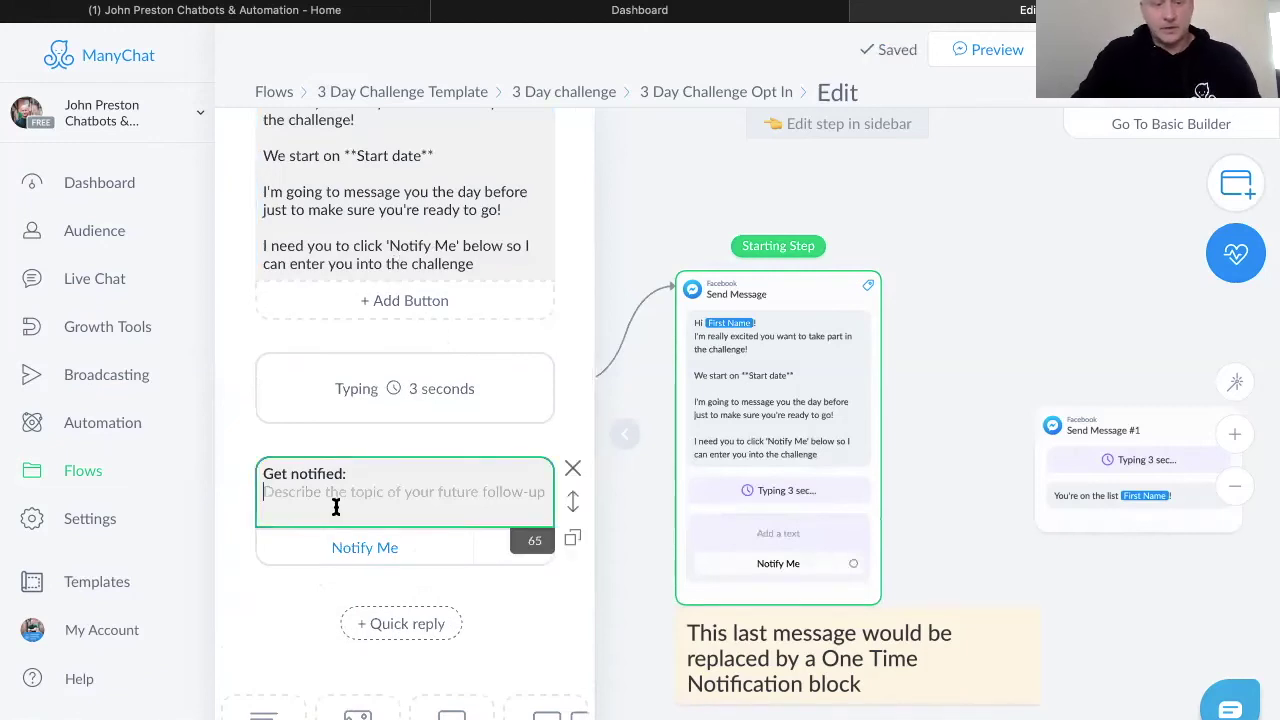
{"action": "type", "text": "Click Notify"}
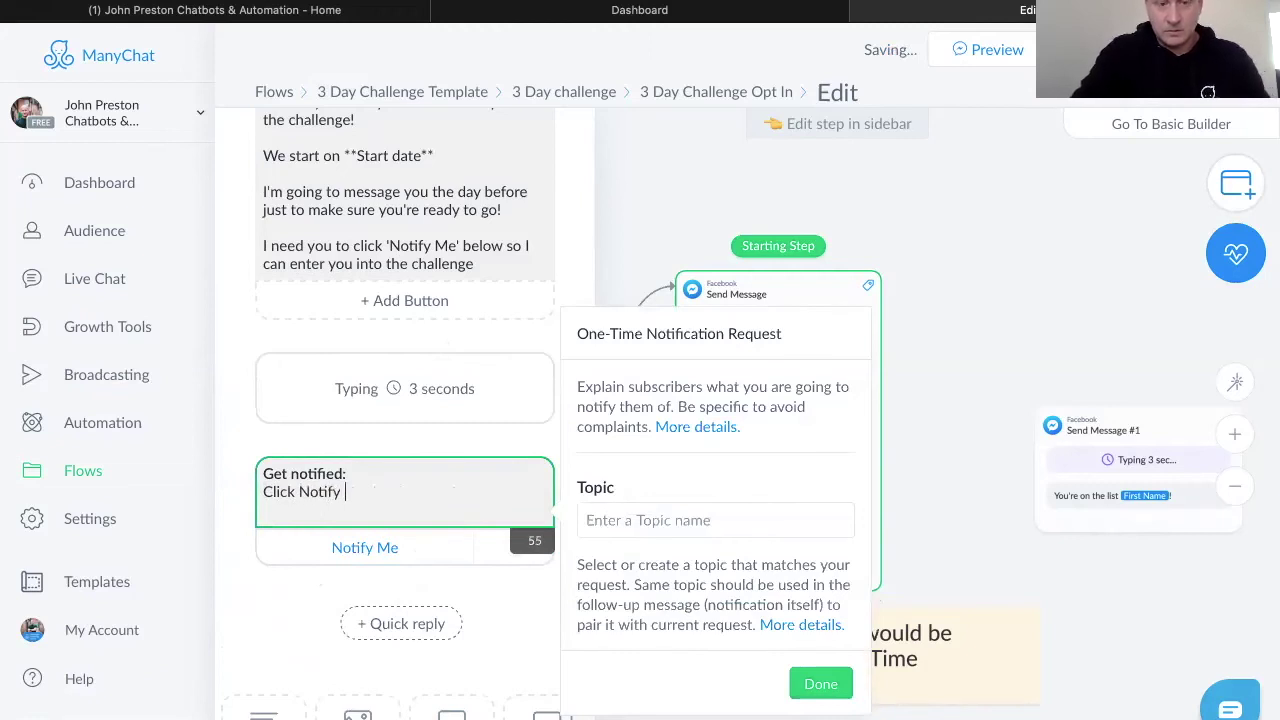
{"action": "type", "text": " Me Now"}
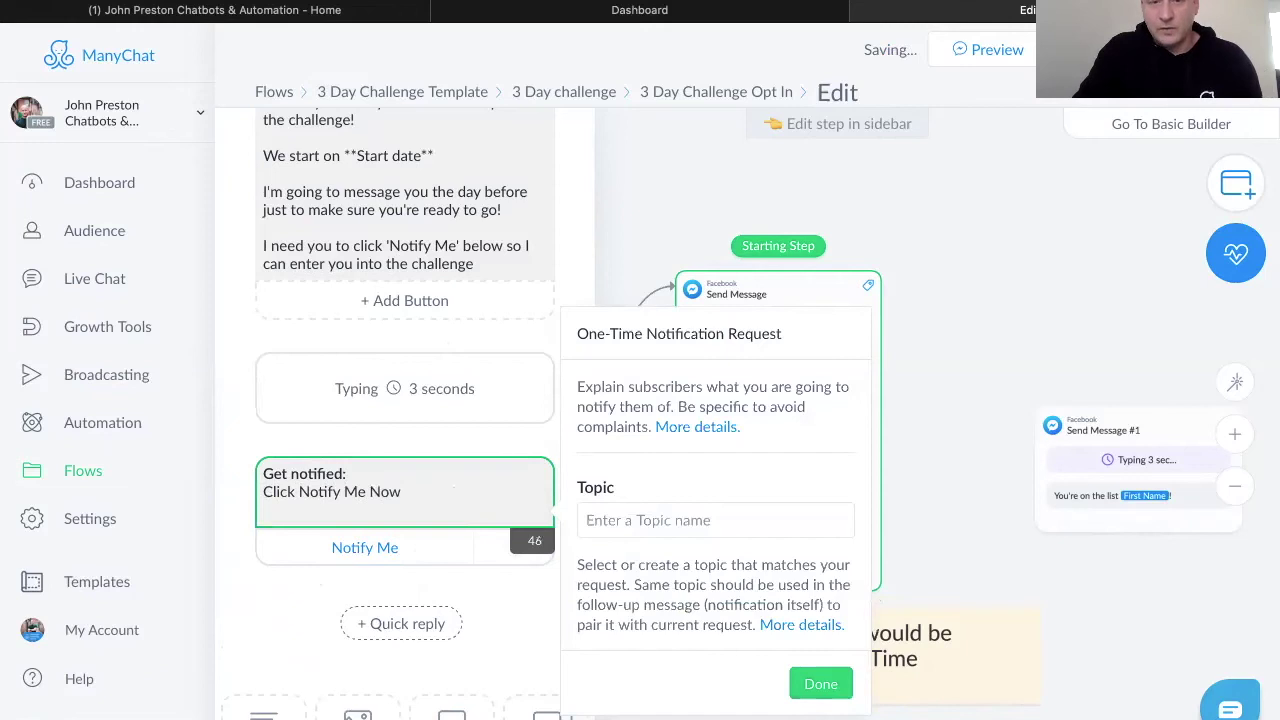
Step: Create a new topic "Challenge Opt In" for the One-Time Notification Request and finish its setup
{"action": "left_click", "coordinate": [616, 524]}
{"action": "type", "text": "C"}
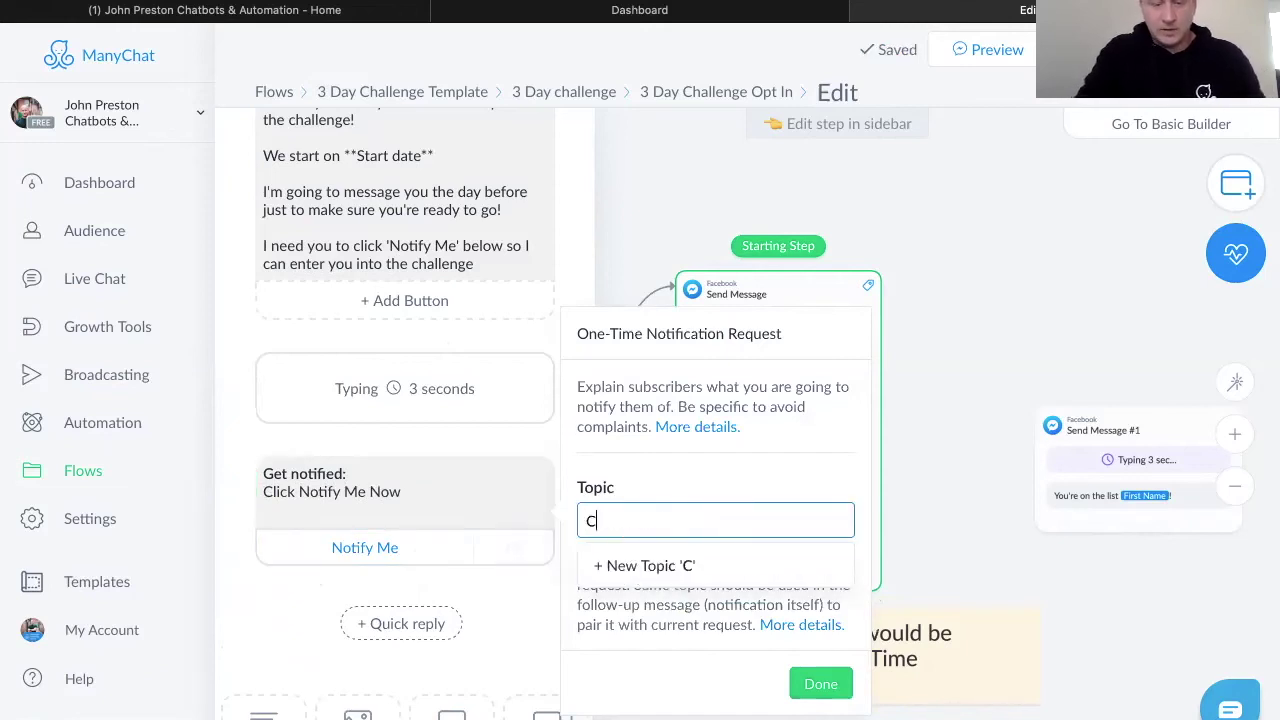
{"action": "type", "text": "hallenge Opt In"}
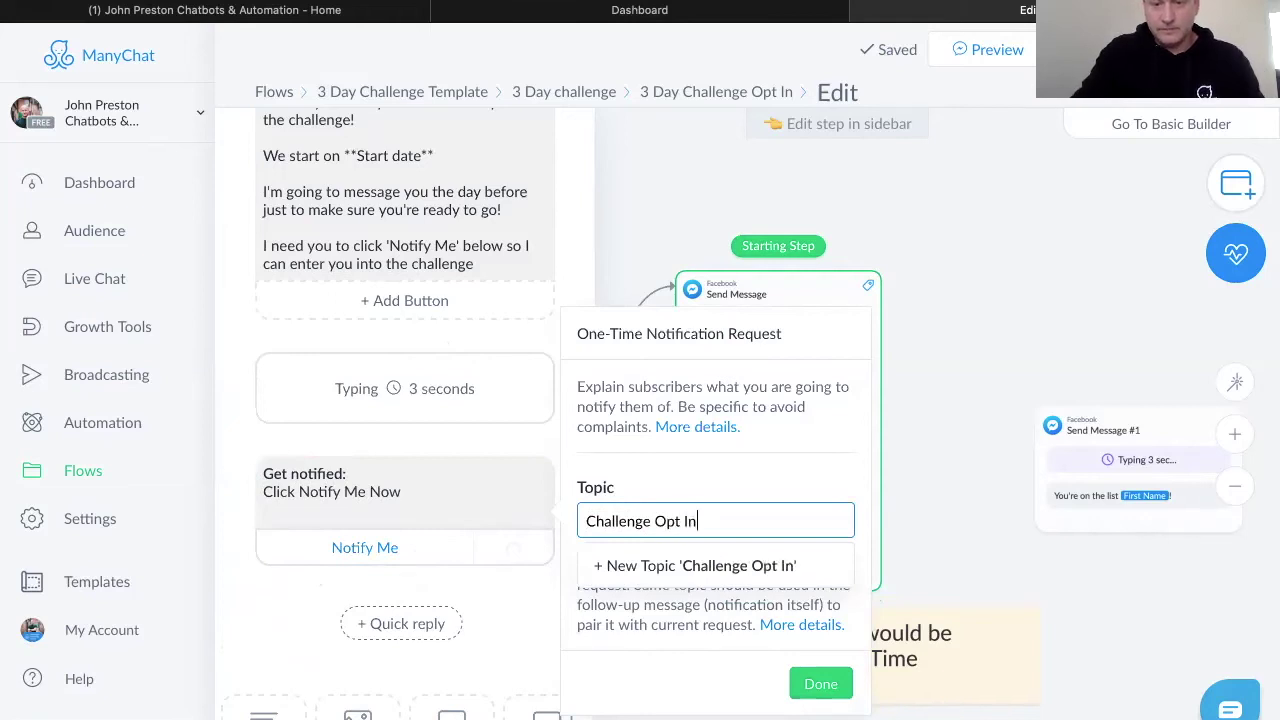
{"action": "left_click", "coordinate": [738, 564]}
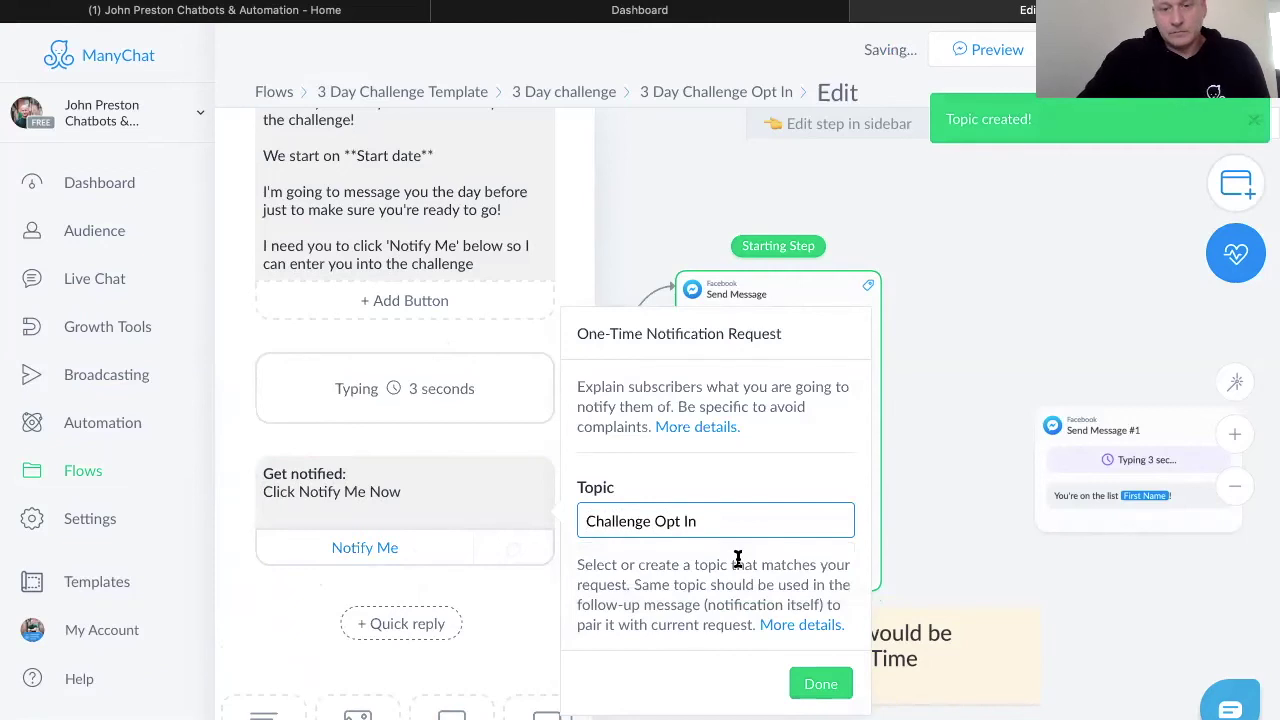
{"action": "left_click", "coordinate": [820, 683]}
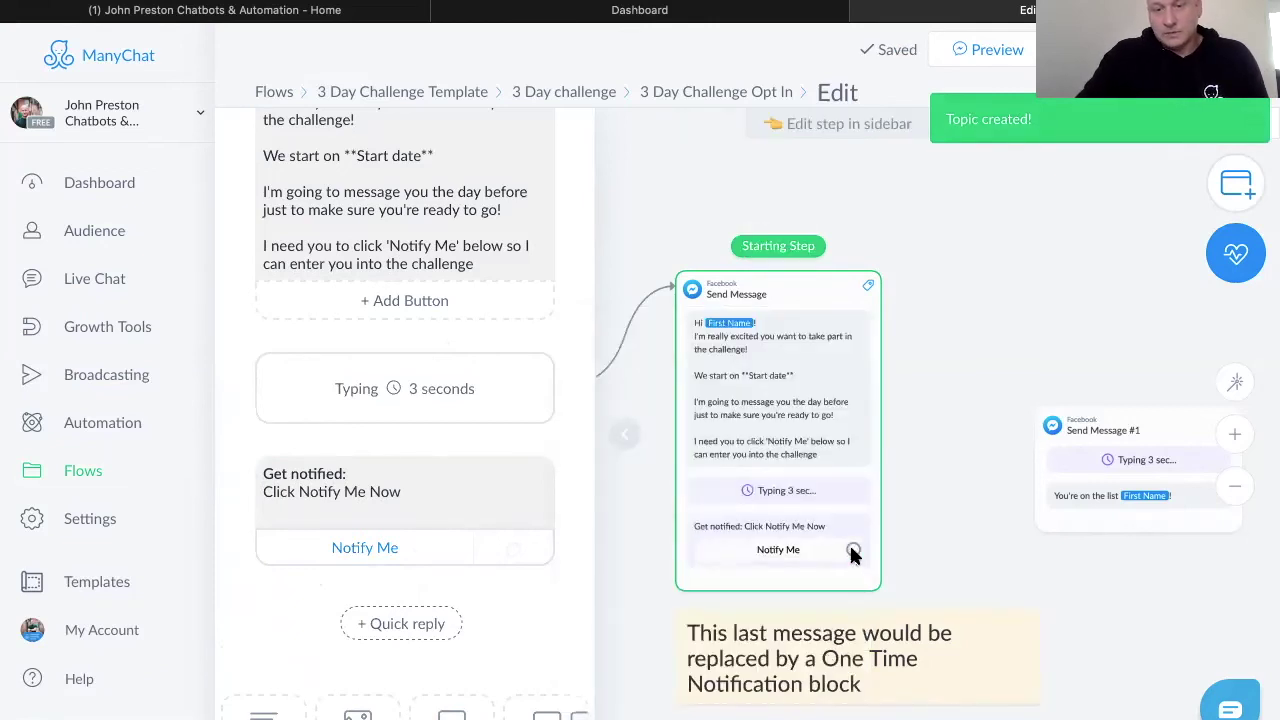
Step: Connect the Notify Me button to the Send Message #1 step and open the Opt In Message's Messenger Ref URL setup
{"action": "left_click_drag", "start_coordinate": [853, 552], "coordinate": [1080, 451]}
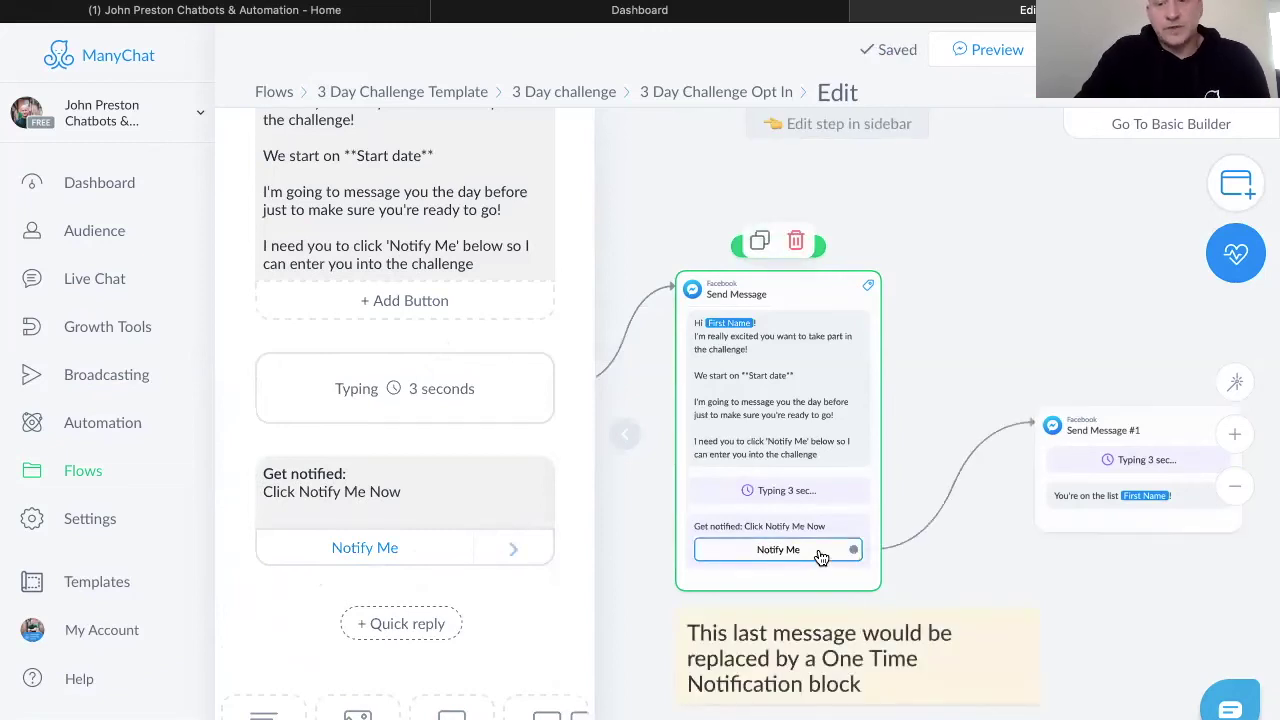
{"action": "left_click", "coordinate": [1087, 508]}
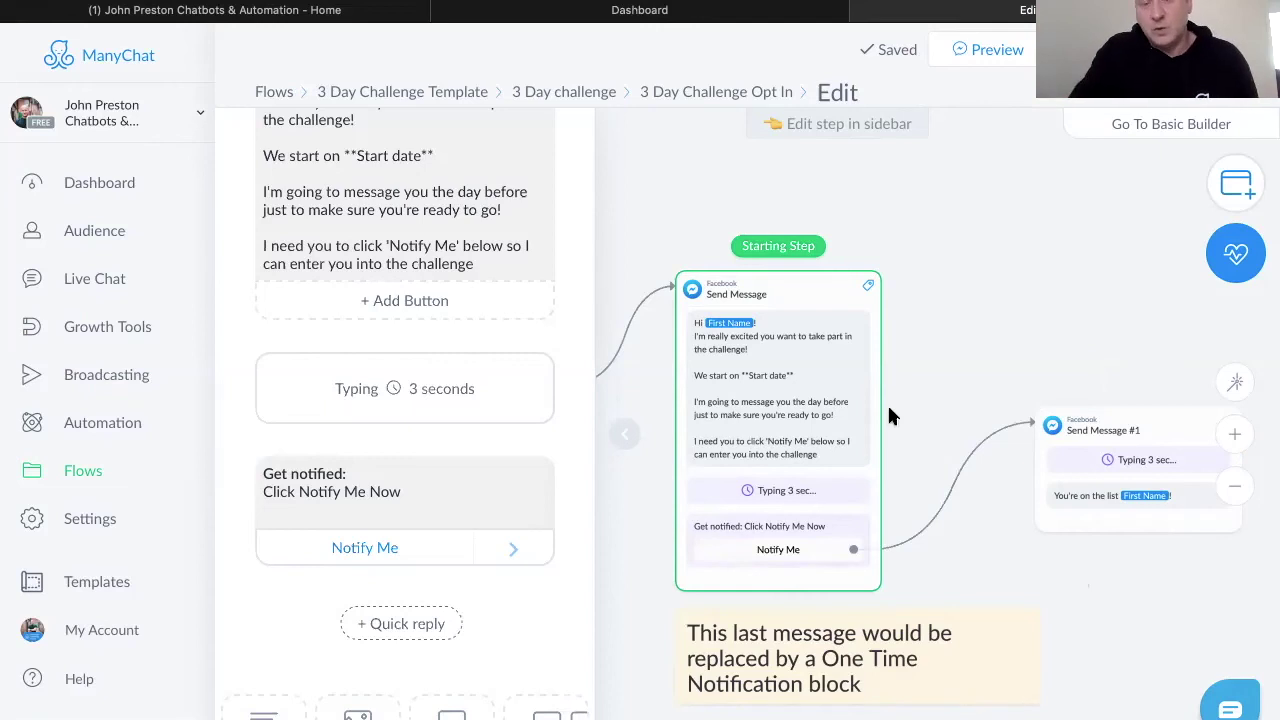
{"action": "left_click", "coordinate": [622, 435]}
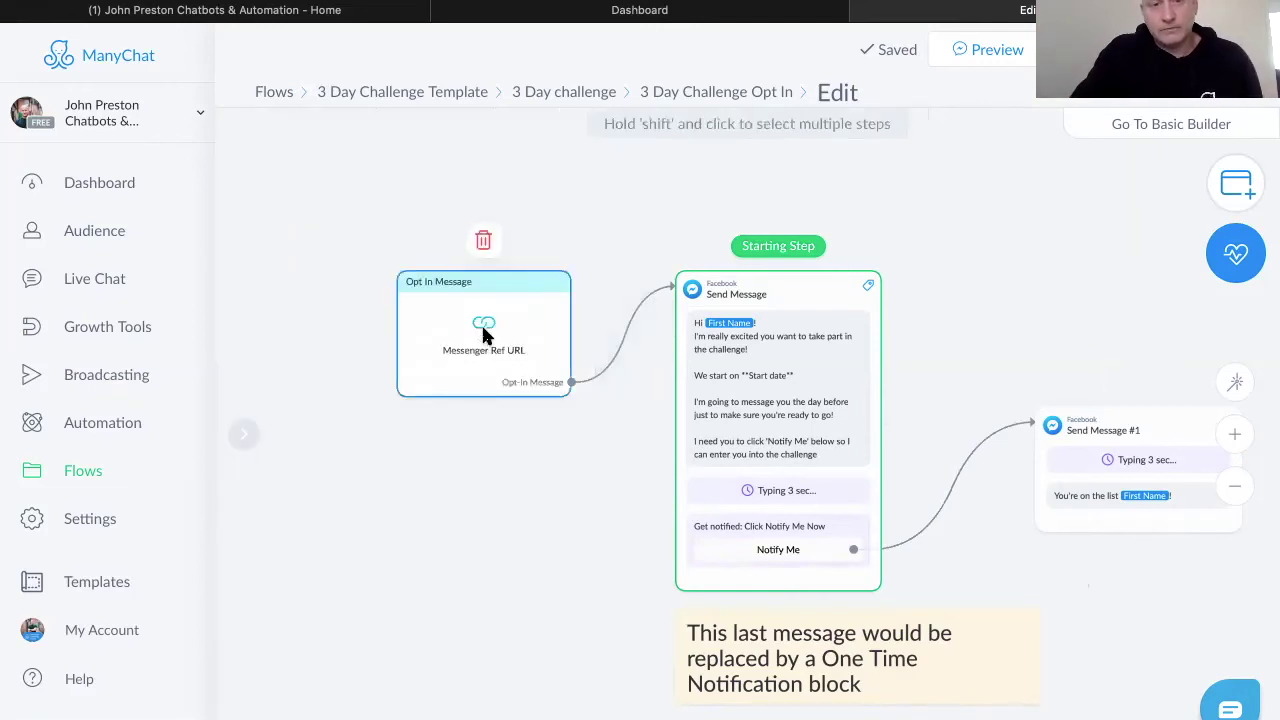
{"action": "left_click", "coordinate": [483, 329]}
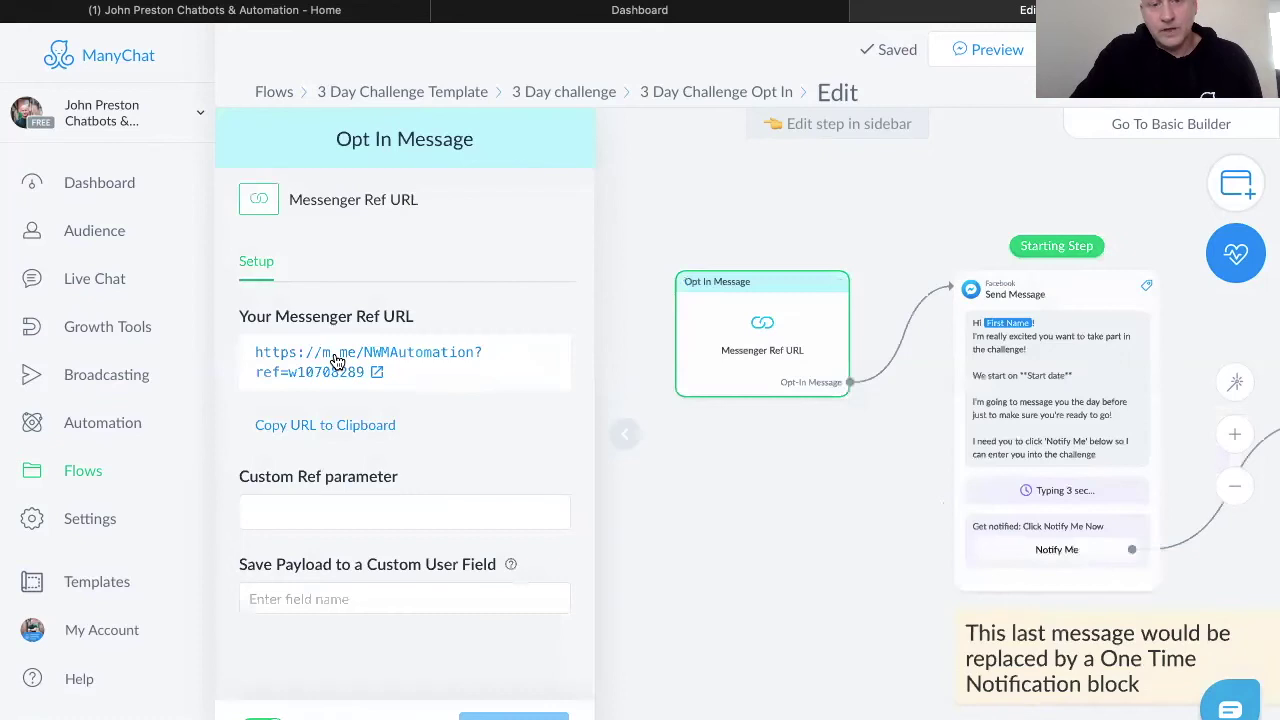
Step: Publish the opt-in flow and test its preview in Messenger by accepting the Notify Me request
{"action": "left_click", "coordinate": [717, 461]}
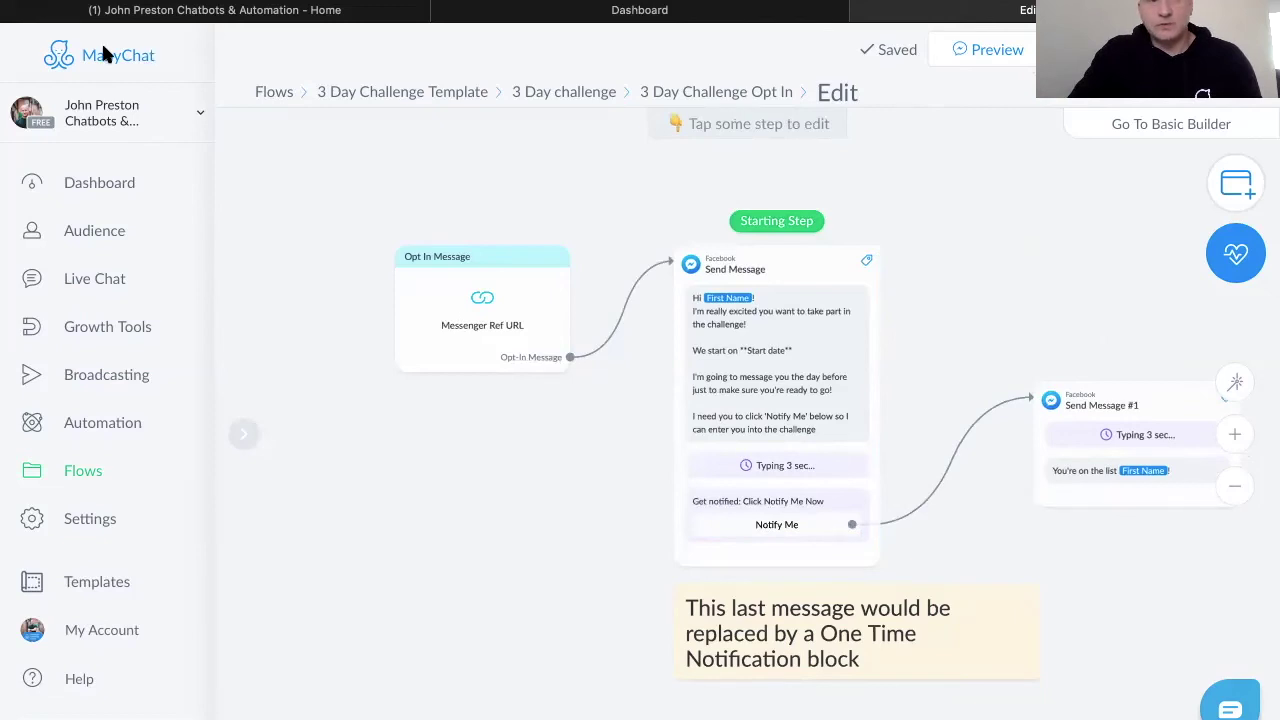
{"action": "left_click", "coordinate": [1092, 50]}
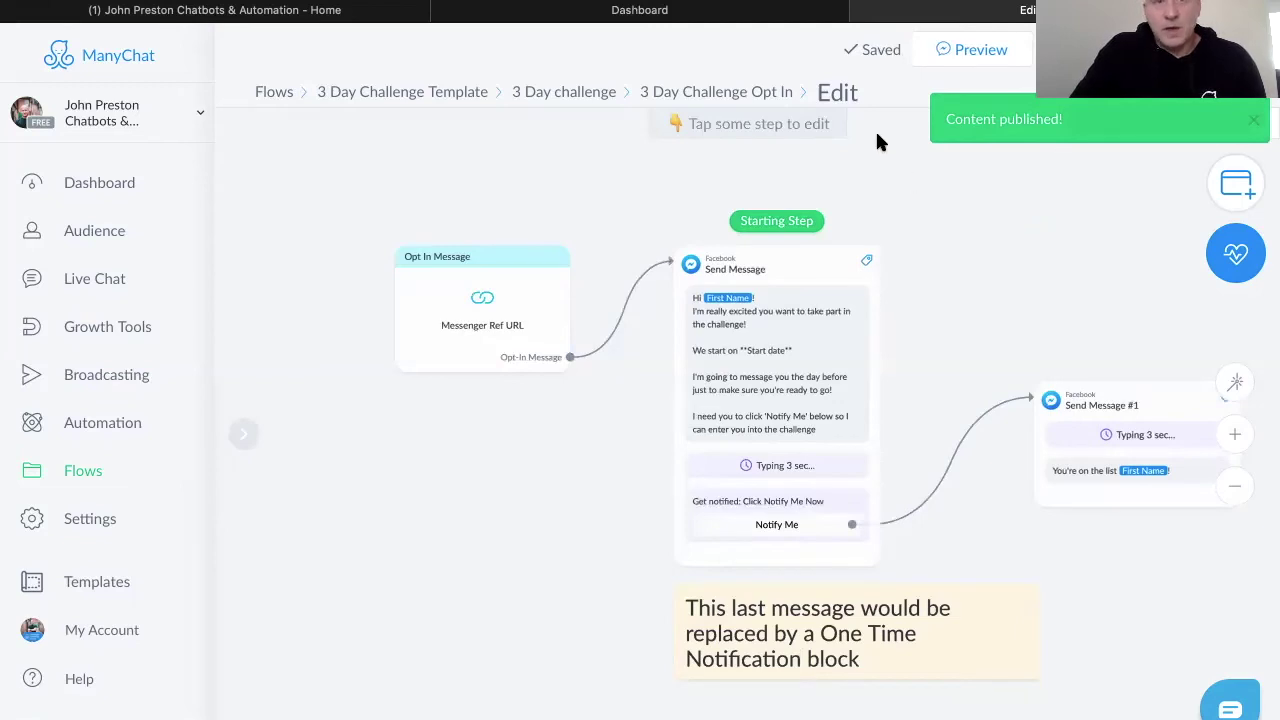
{"action": "left_click", "coordinate": [969, 50]}
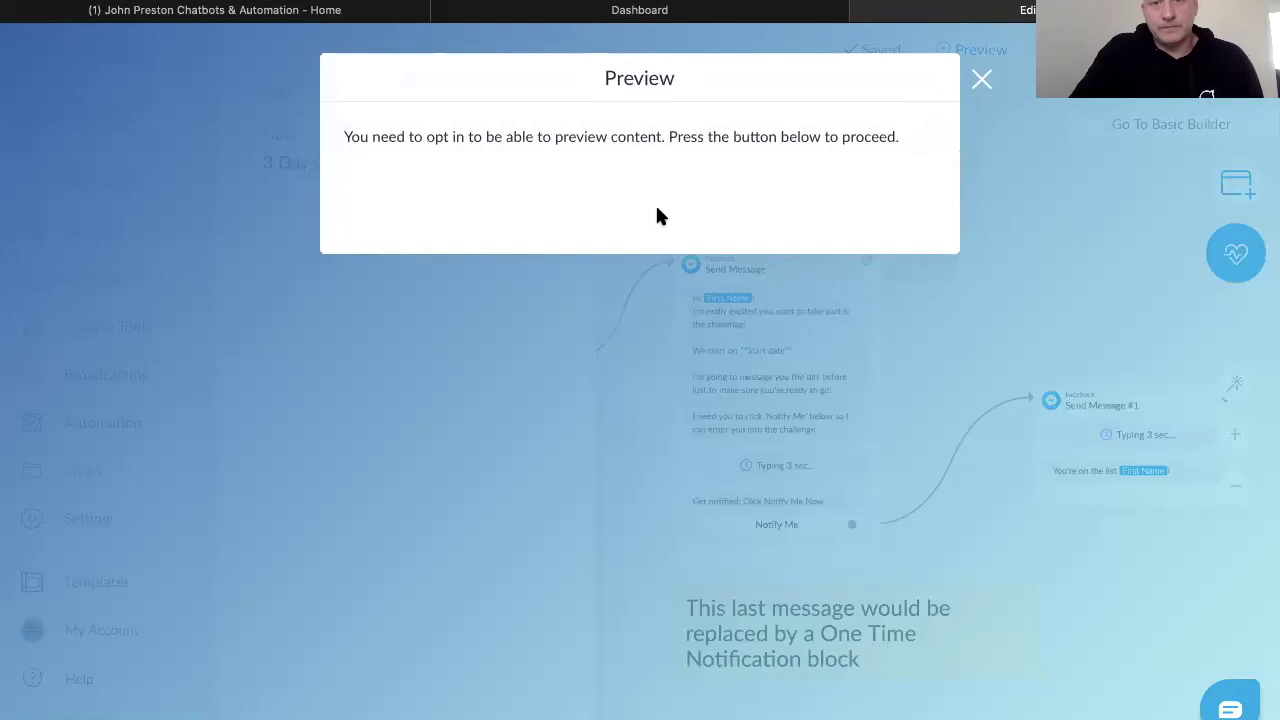
{"action": "left_click", "coordinate": [449, 186]}
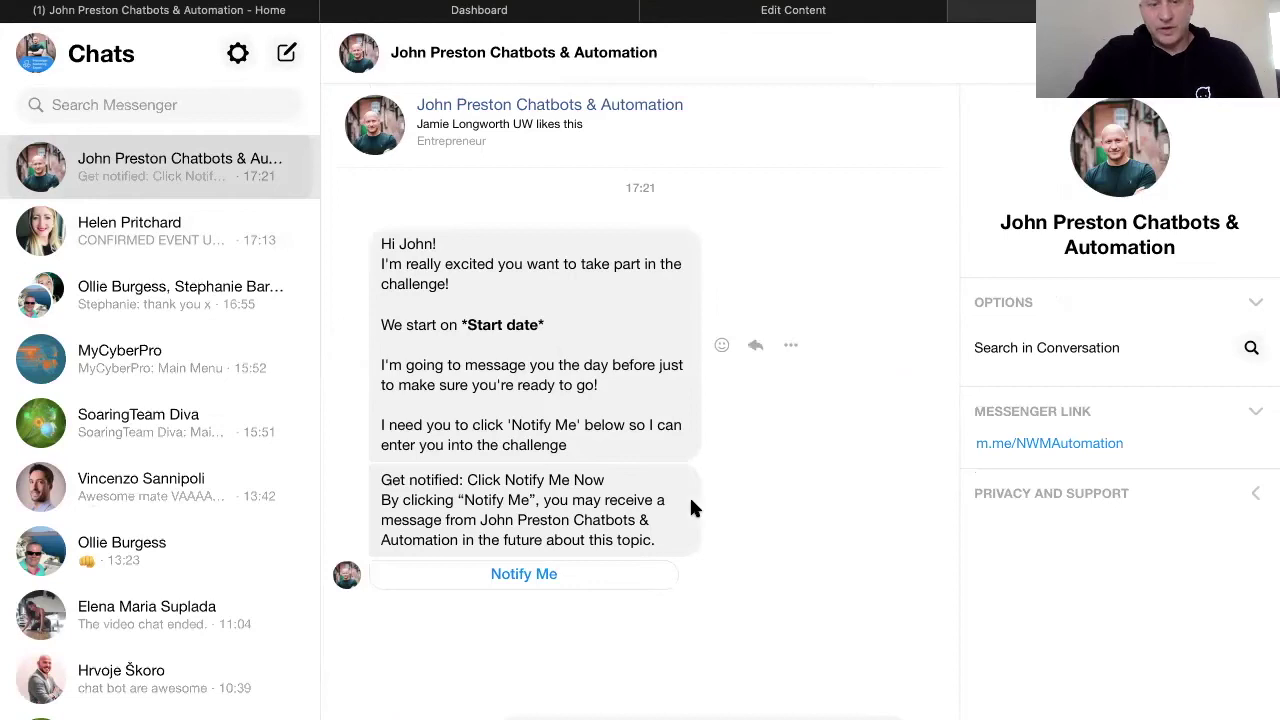
{"action": "left_click", "coordinate": [515, 578]}
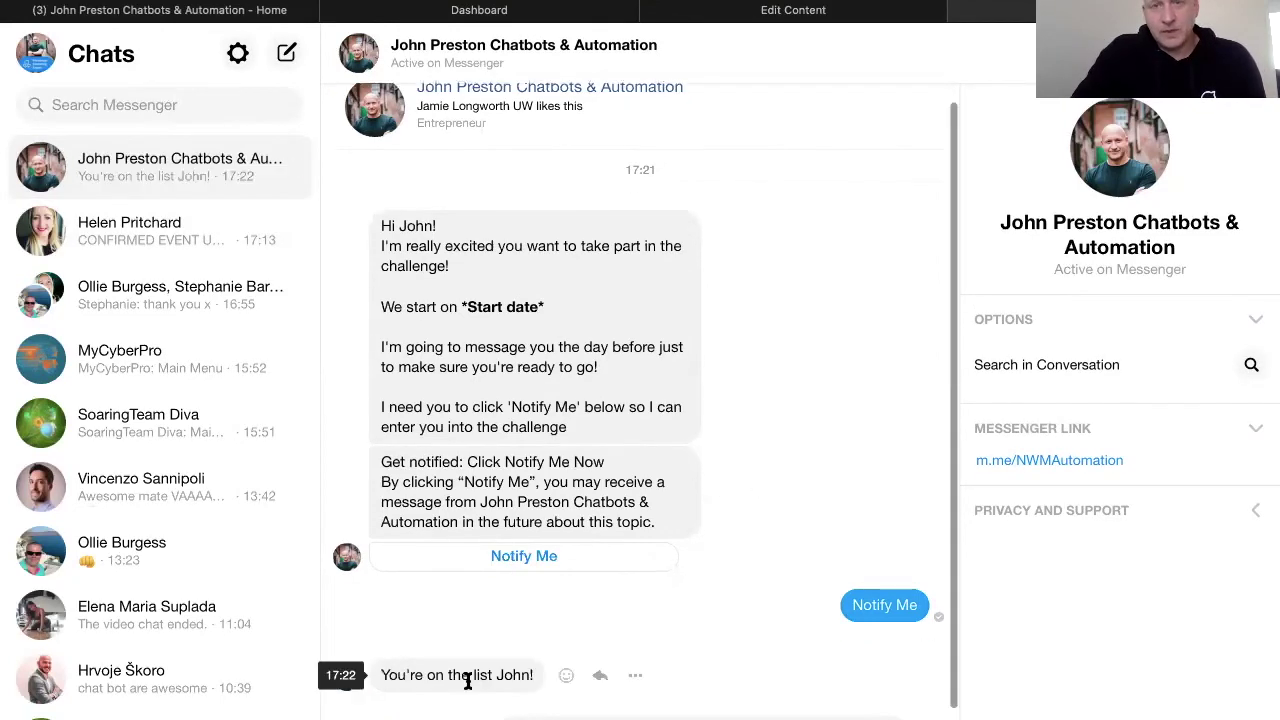
Step: Return to ManyChat, edit the 3 Day Challenge Broadcast flow and set the starting Send Message's content type to the Challenge Opt In topic
{"action": "left_click", "coordinate": [737, 18]}
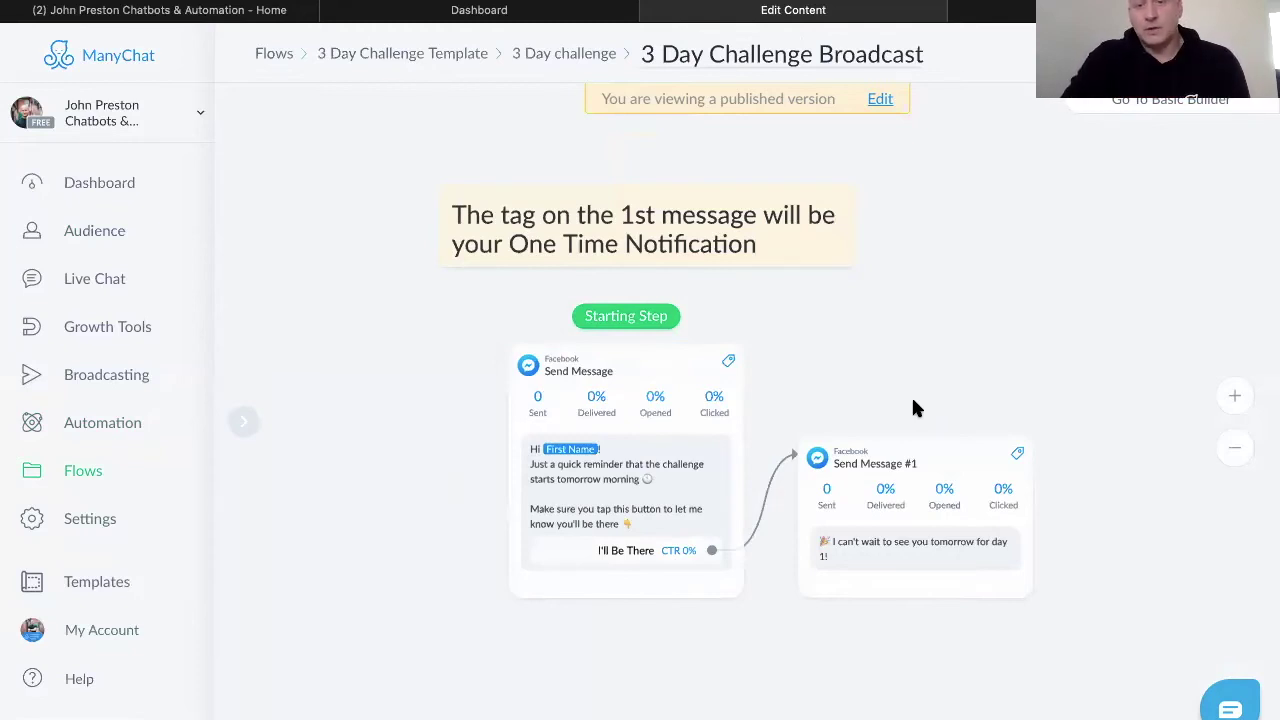
{"action": "left_click", "coordinate": [691, 367]}
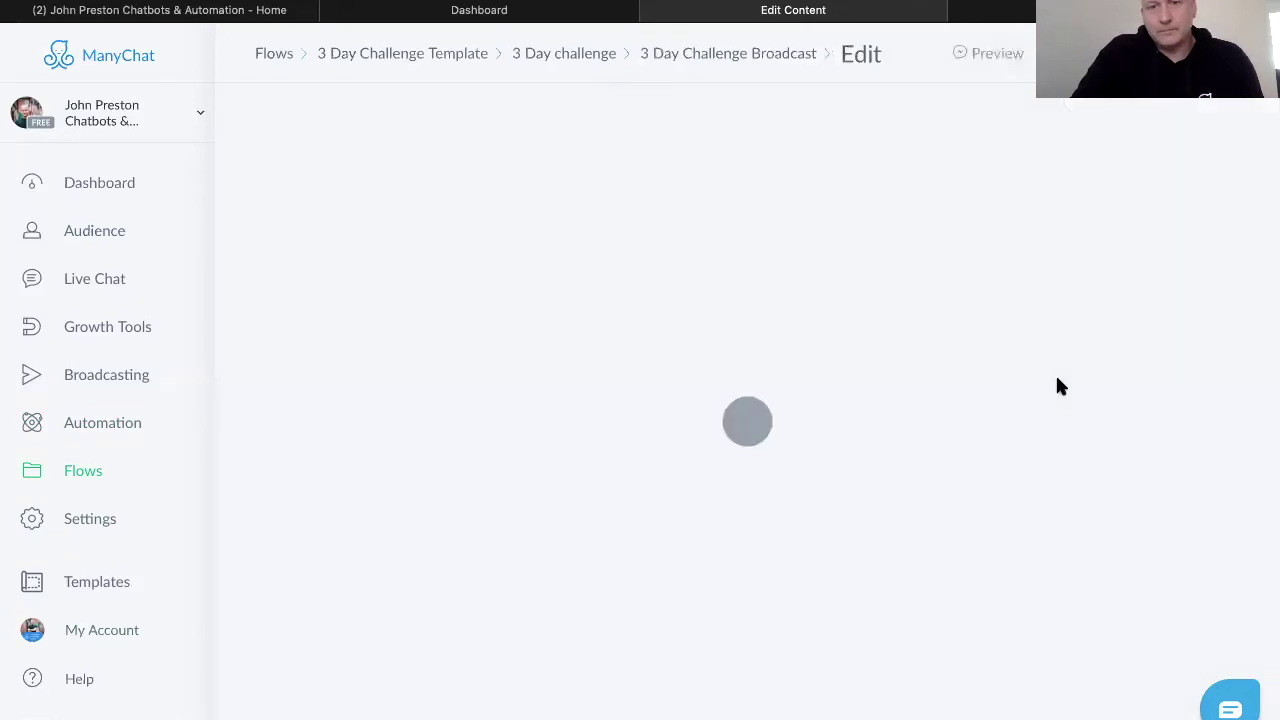
{"action": "mouse_move", "coordinate": [652, 320]}
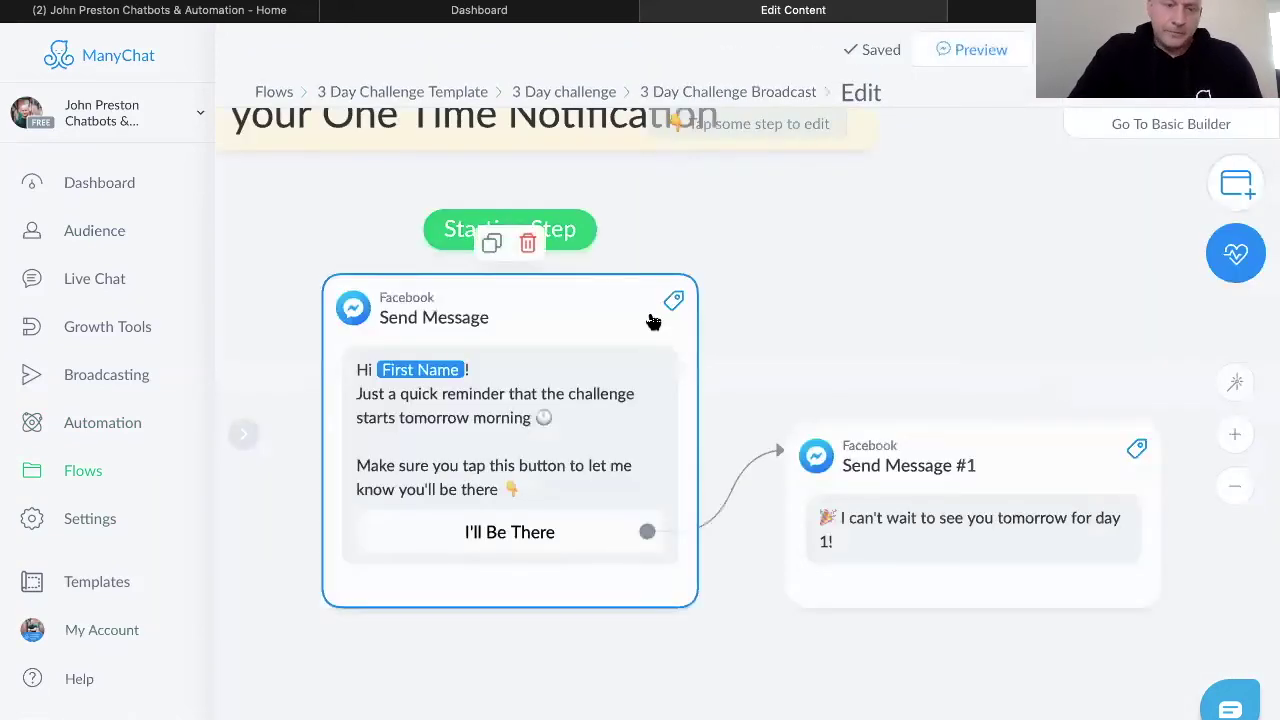
{"action": "left_click", "coordinate": [652, 320]}
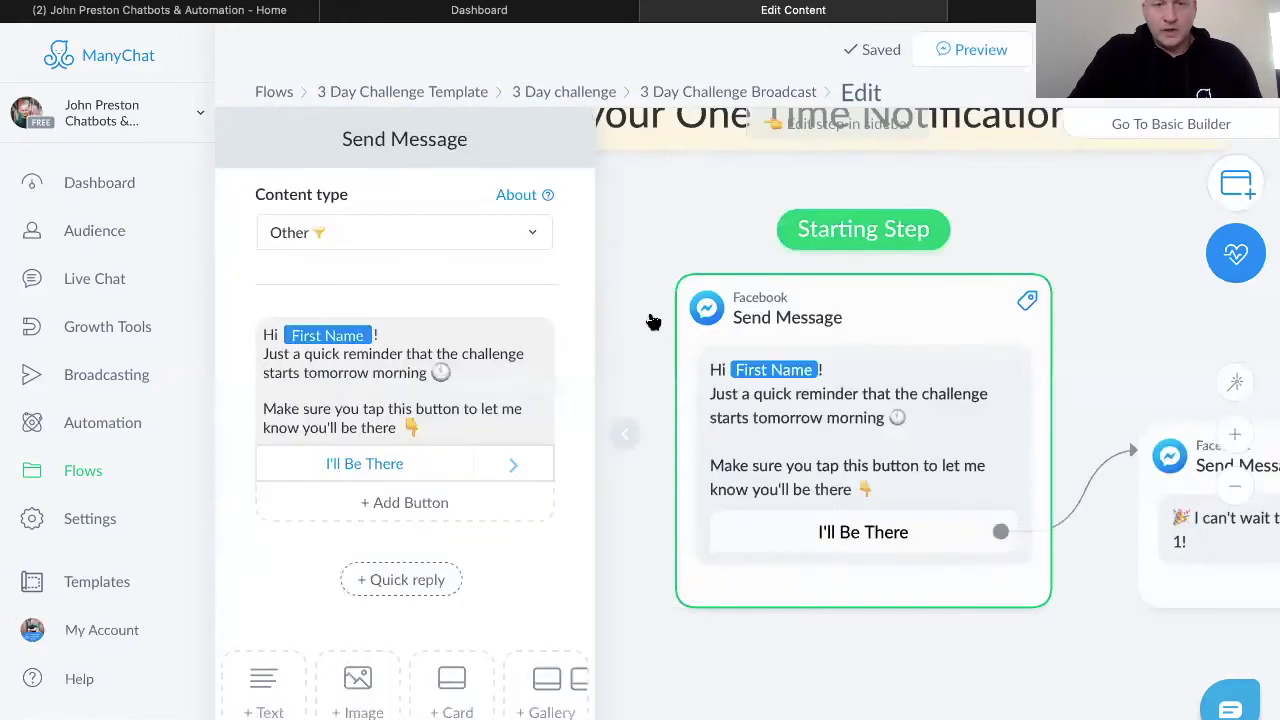
{"action": "left_click", "coordinate": [536, 232]}
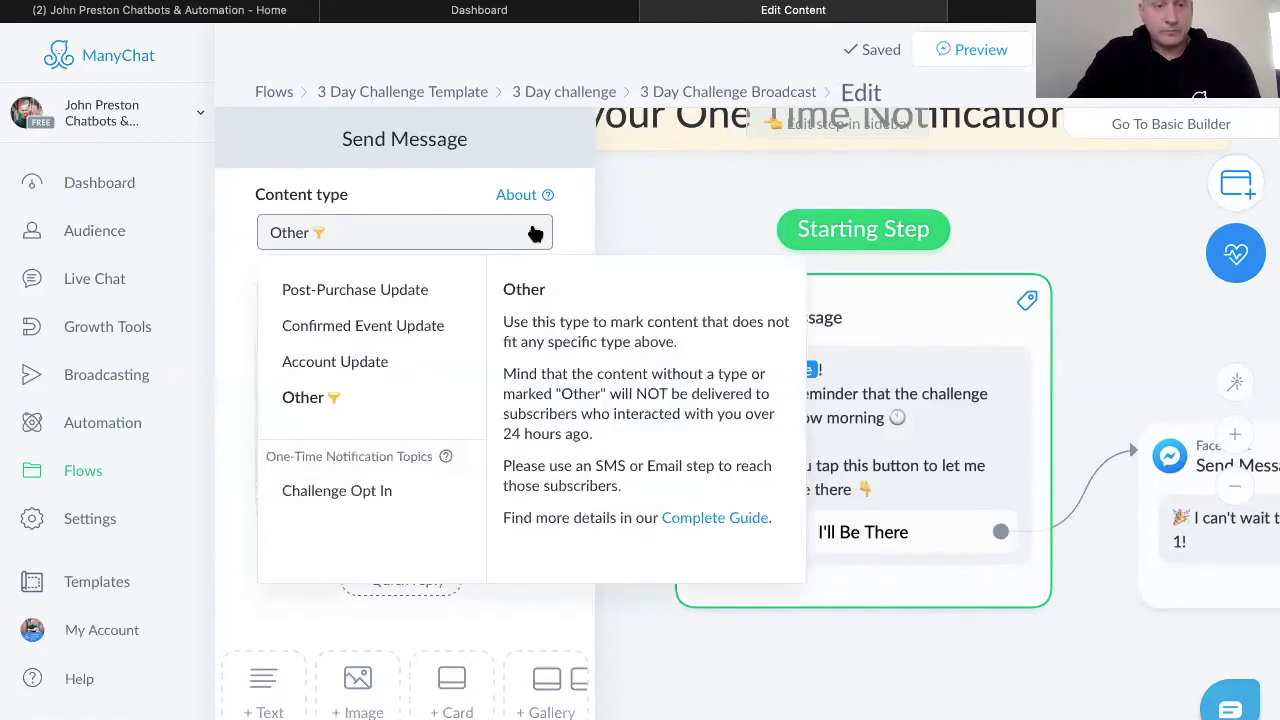
{"action": "left_click", "coordinate": [314, 494]}
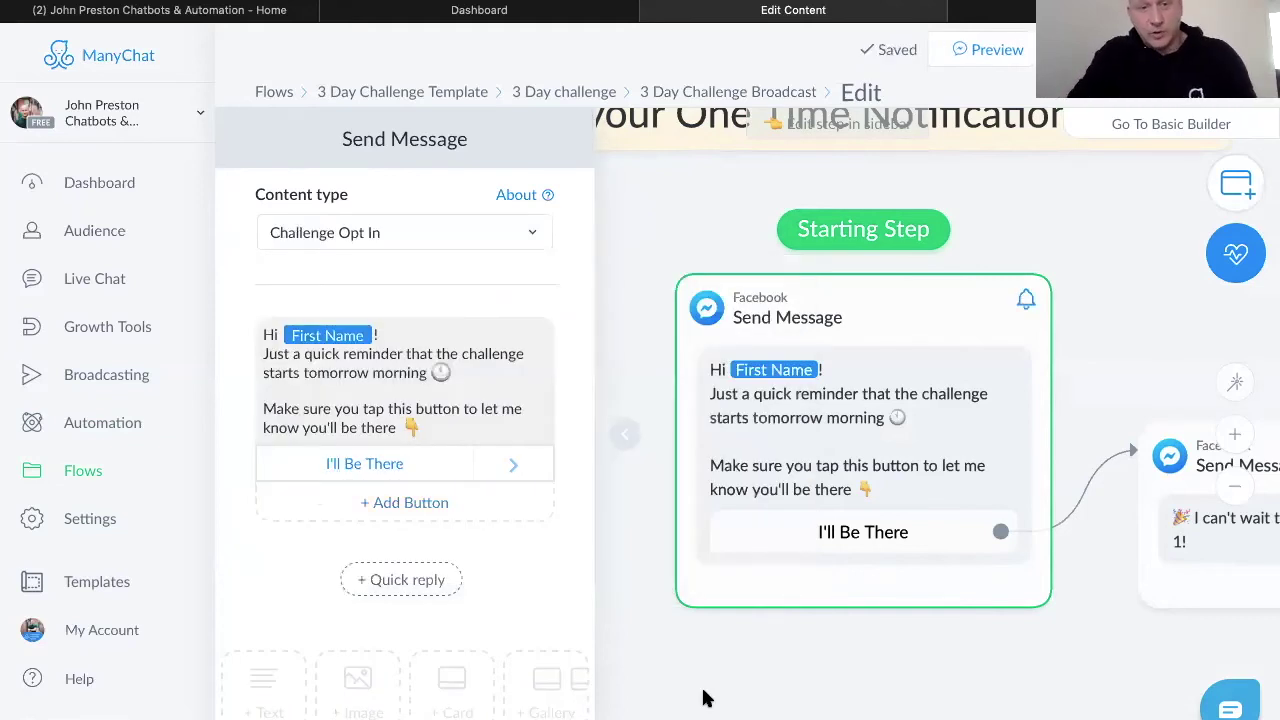
Step: Review the reminder text, its I'll Be There button and the Send Message #1 reply, and publish the broadcast flow
{"action": "left_click", "coordinate": [511, 399]}
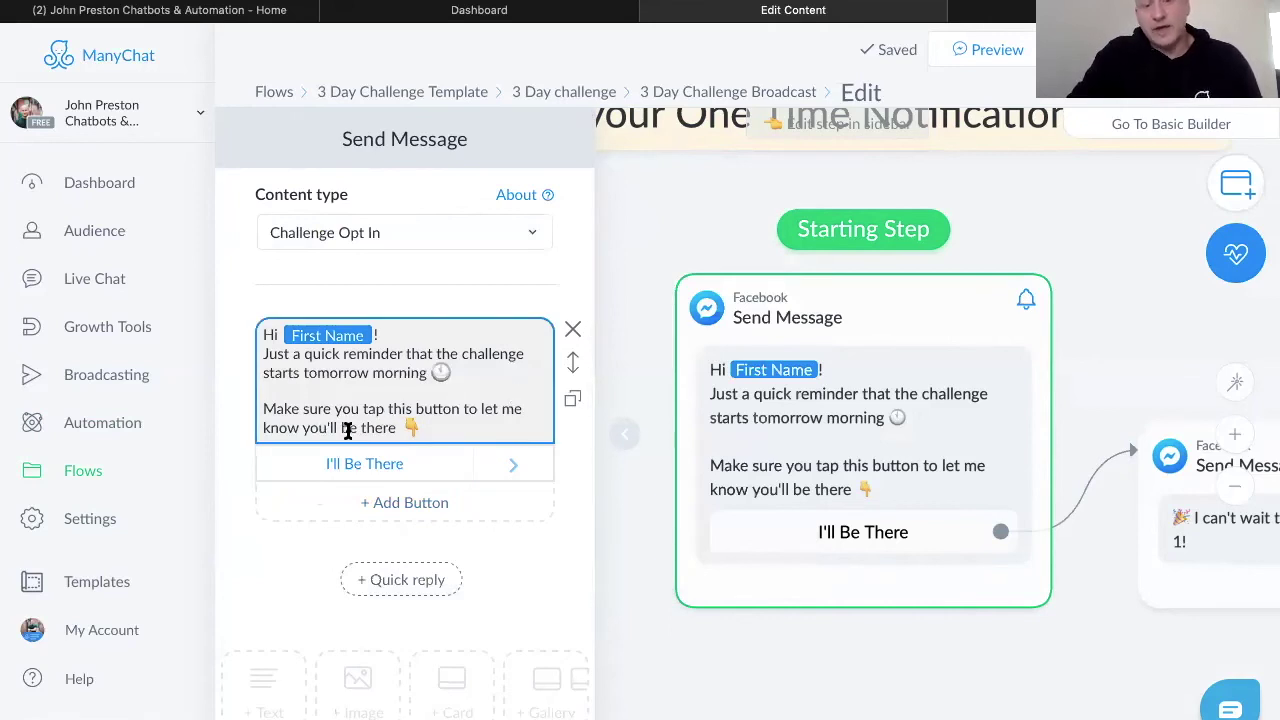
{"action": "left_click", "coordinate": [339, 471]}
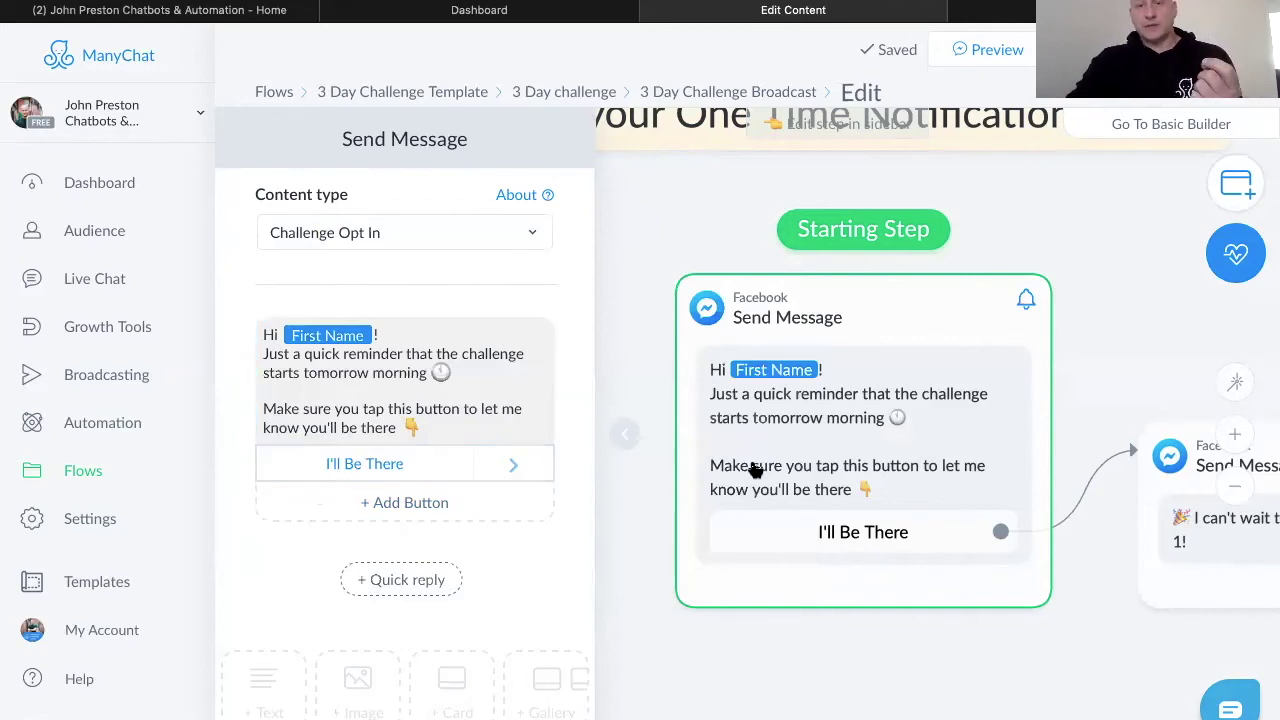
{"action": "scroll", "coordinate": [838, 618], "scroll_direction": "right", "scroll_amount": 2}
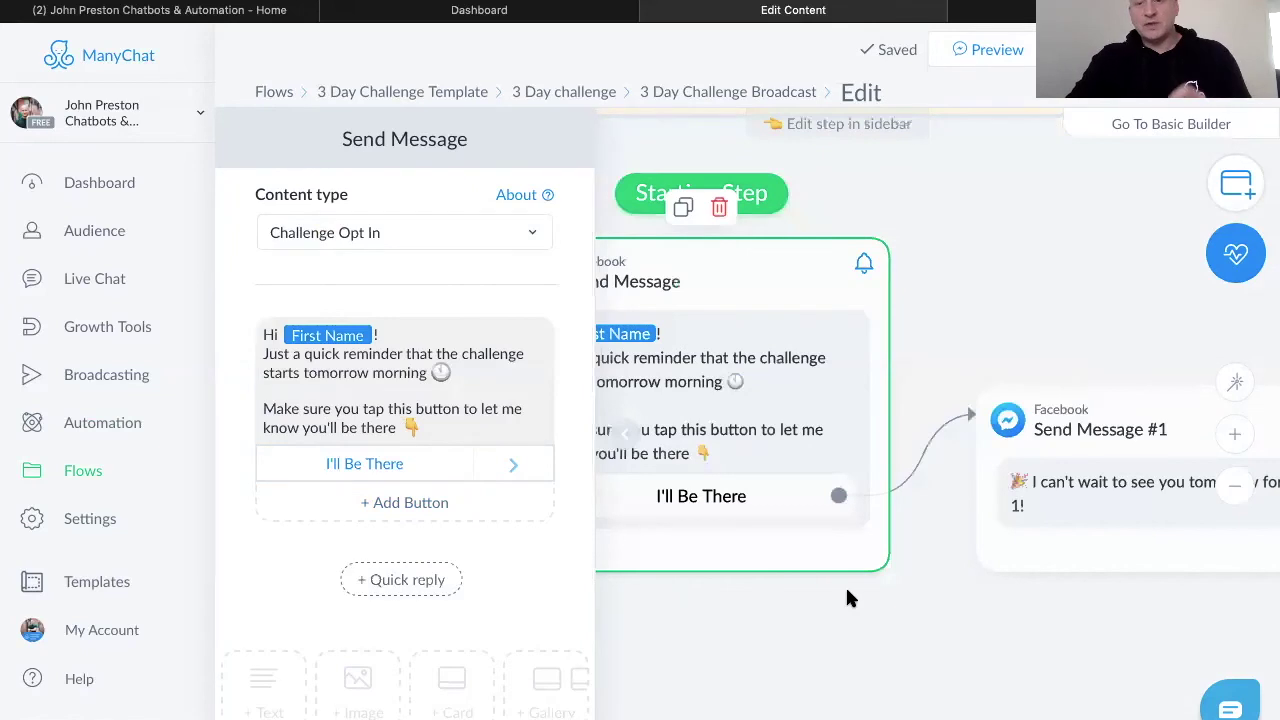
{"action": "scroll", "coordinate": [945, 537], "scroll_direction": "right", "scroll_amount": 3}
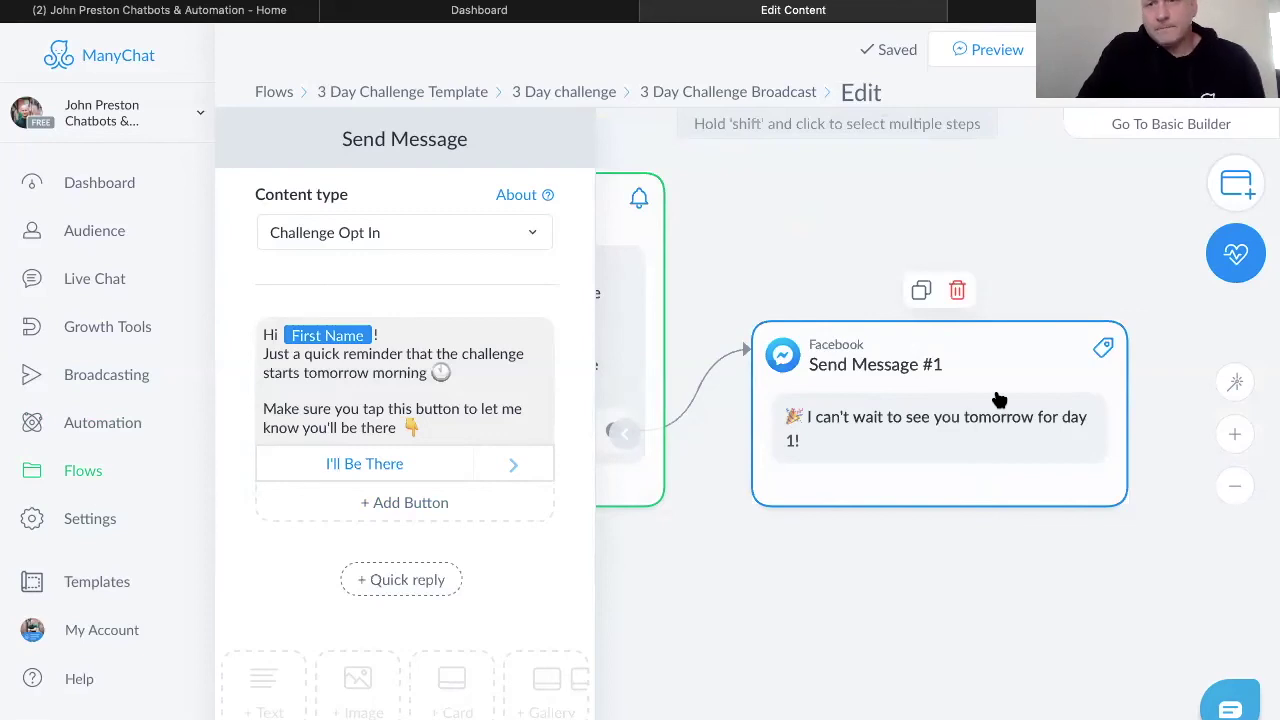
{"action": "left_click", "coordinate": [1094, 50]}
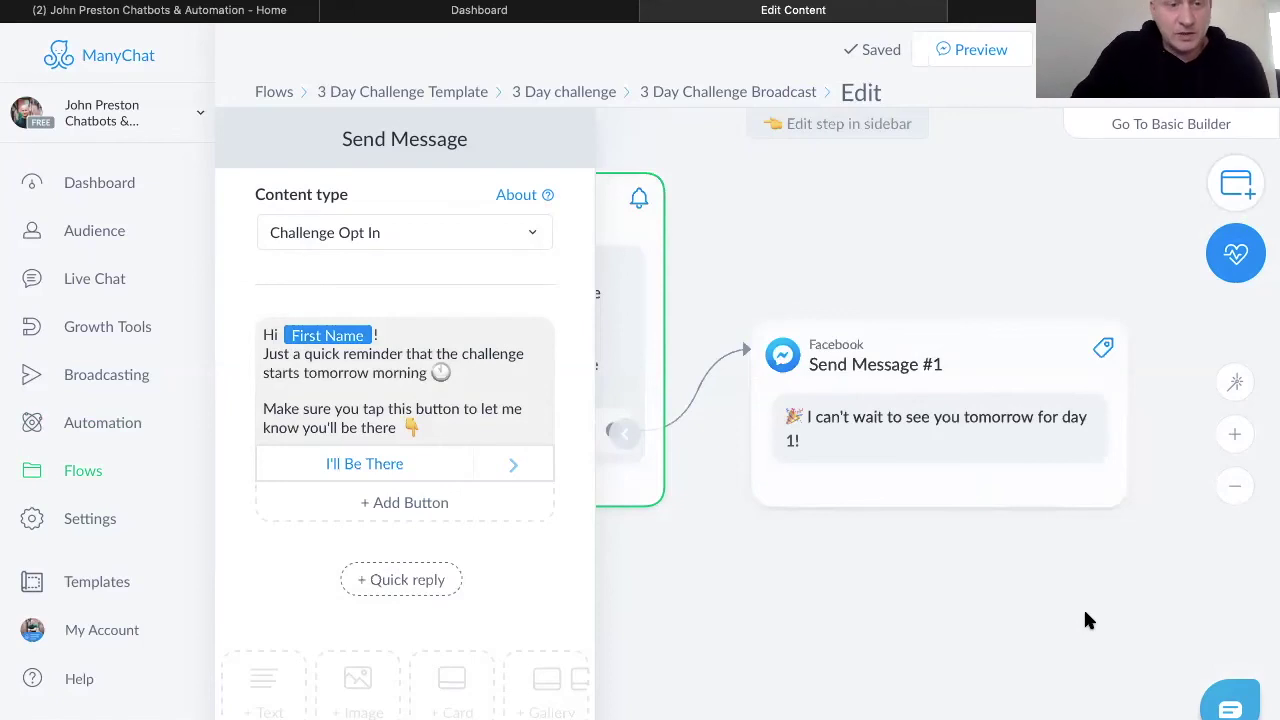
Step: Create a broadcast from the 3 Day Challenge Broadcast flow in the 3 Day challenge folder
{"action": "left_click", "coordinate": [96, 378]}
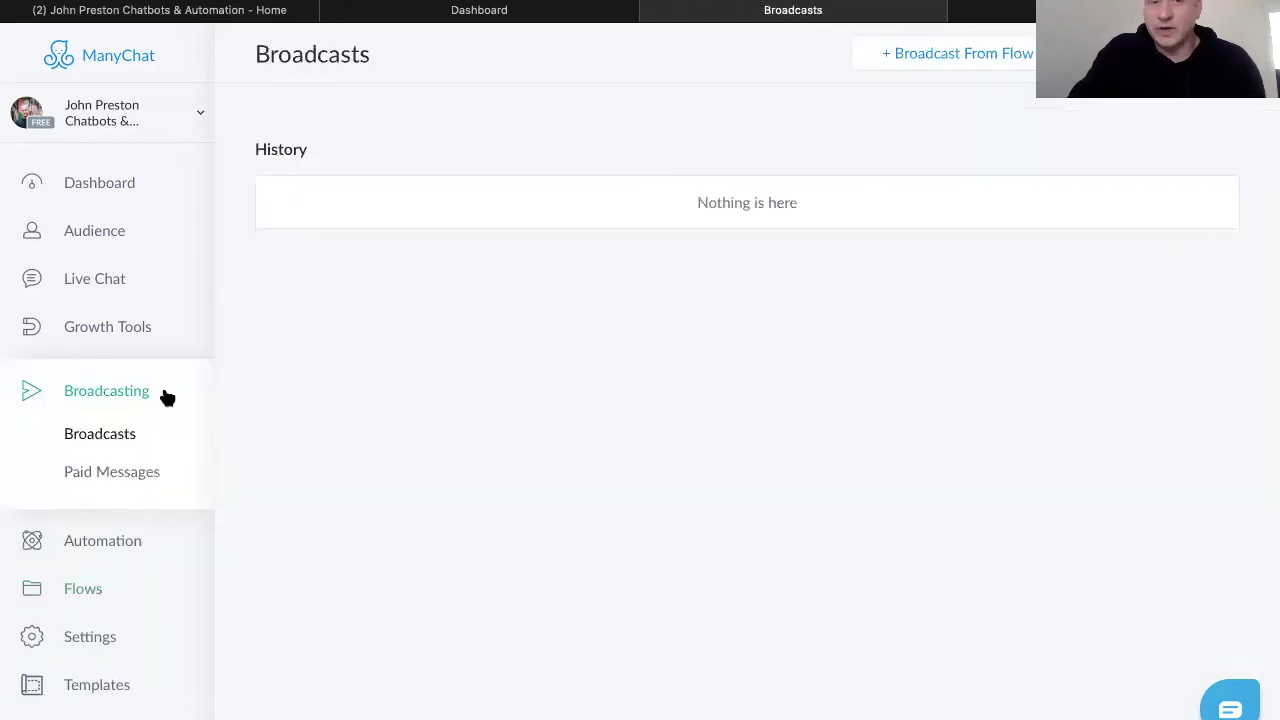
{"action": "left_click", "coordinate": [957, 54]}
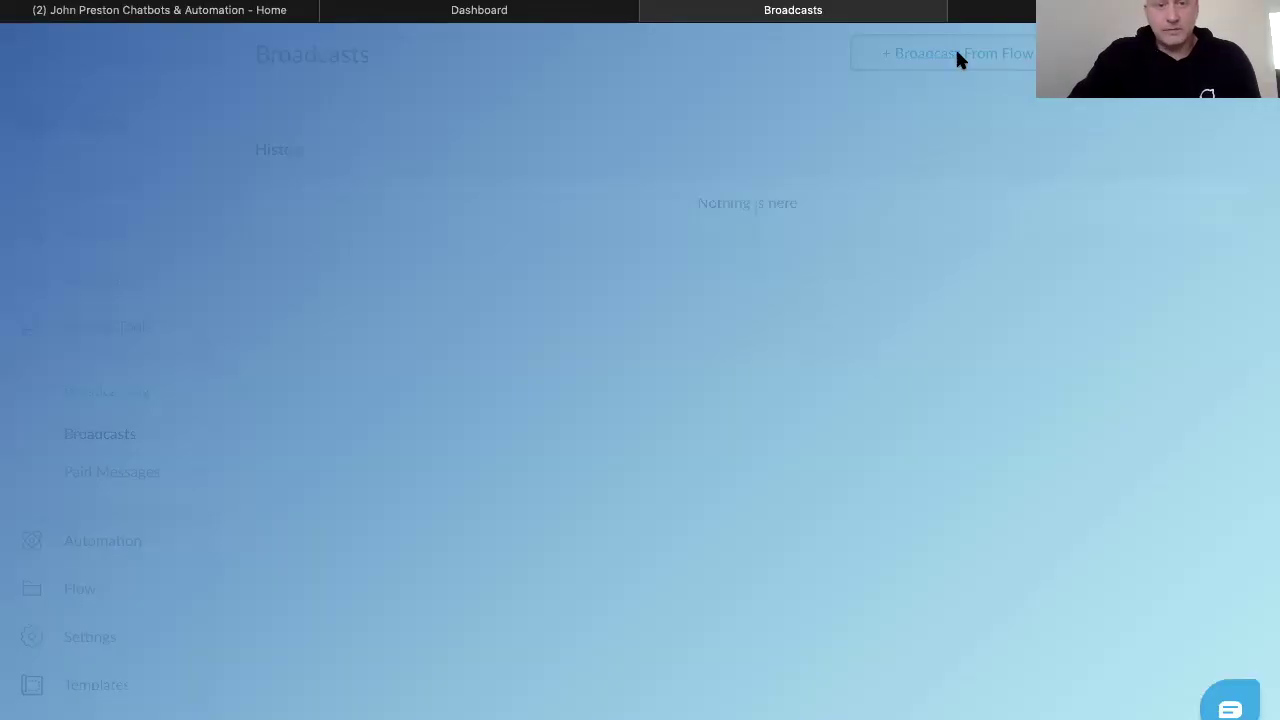
{"action": "left_click", "coordinate": [520, 213]}
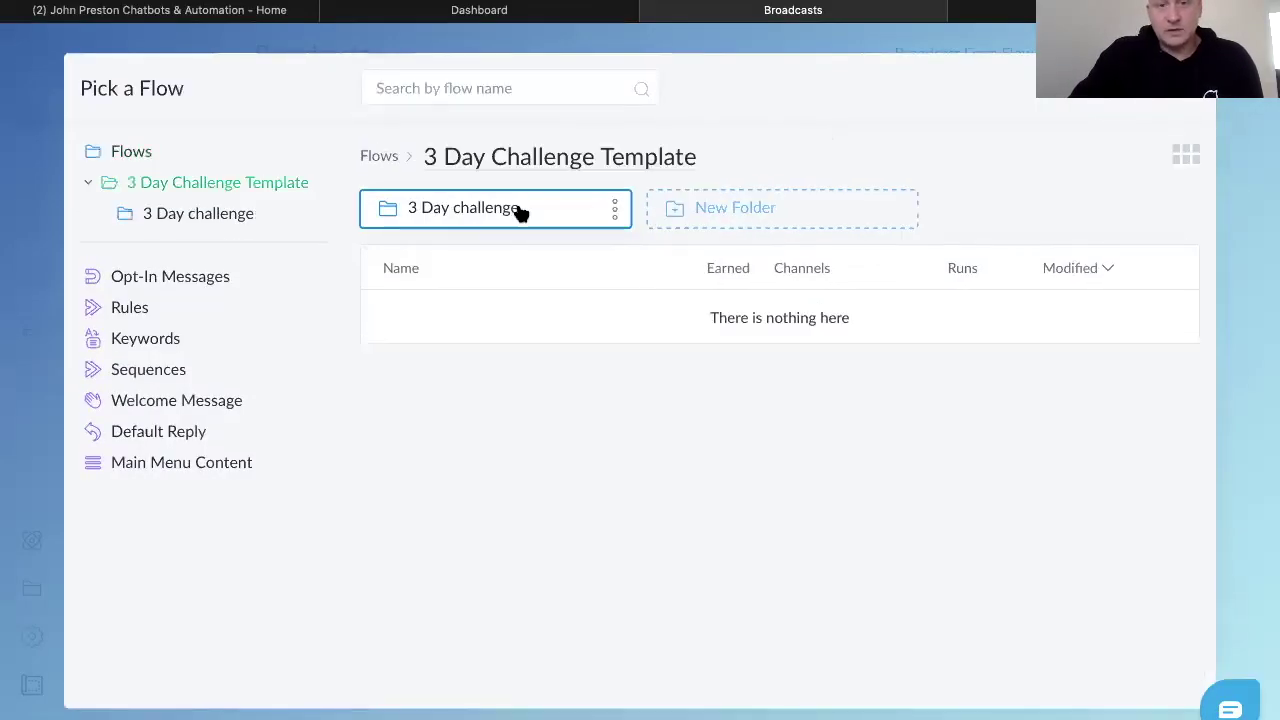
{"action": "left_click", "coordinate": [520, 210]}
{"action": "left_click", "coordinate": [517, 320]}
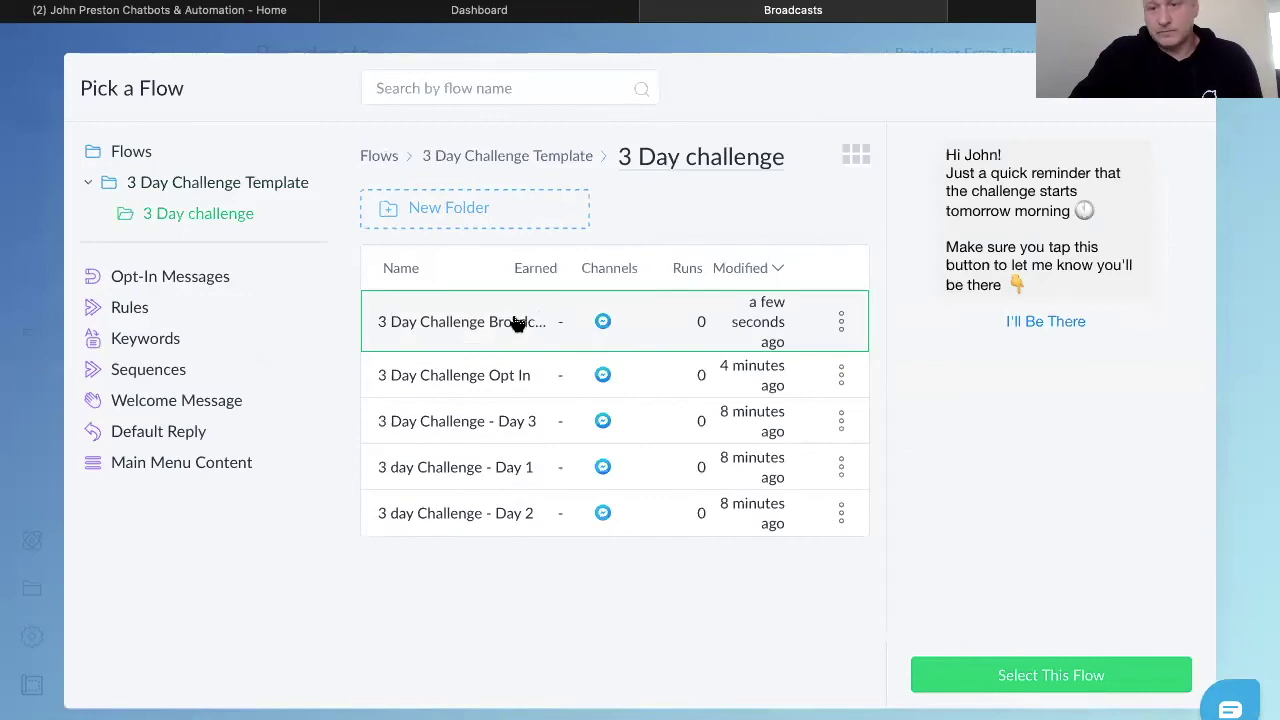
{"action": "left_click", "coordinate": [1052, 678]}
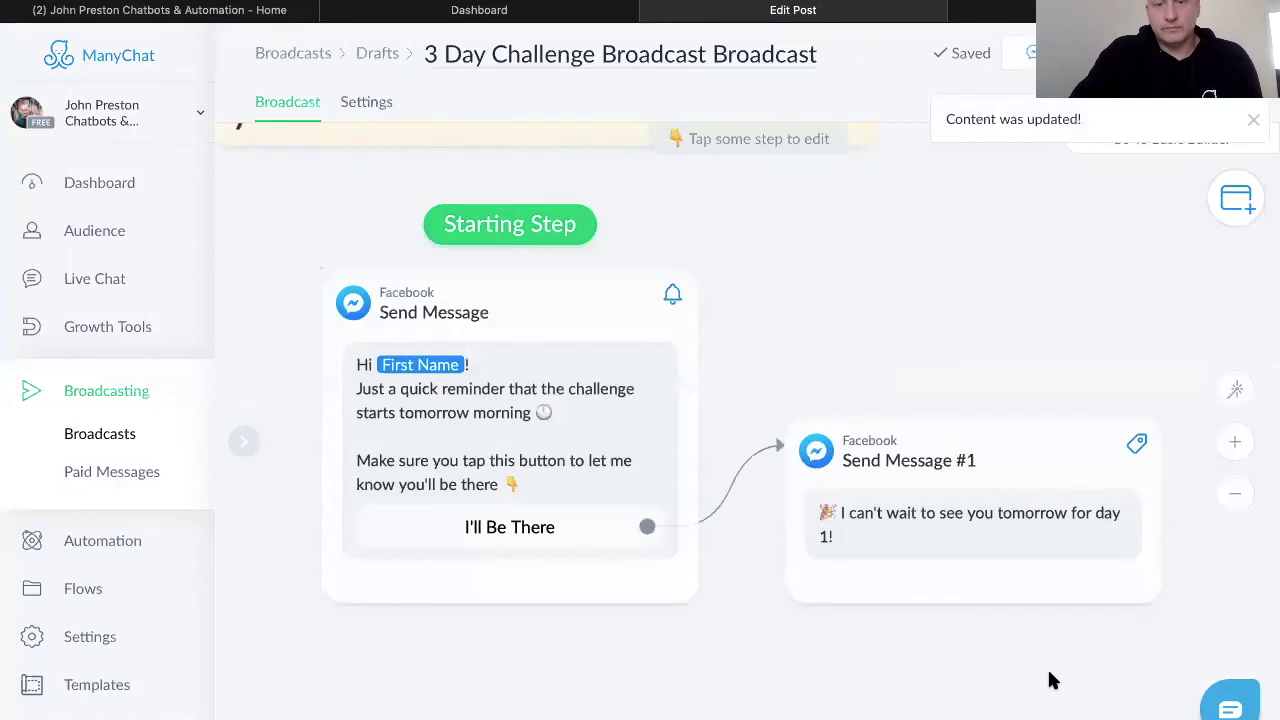
Step: Set the broadcast's content type to Non-promotional or Mixed content with message tags applied
{"action": "left_click", "coordinate": [370, 104]}
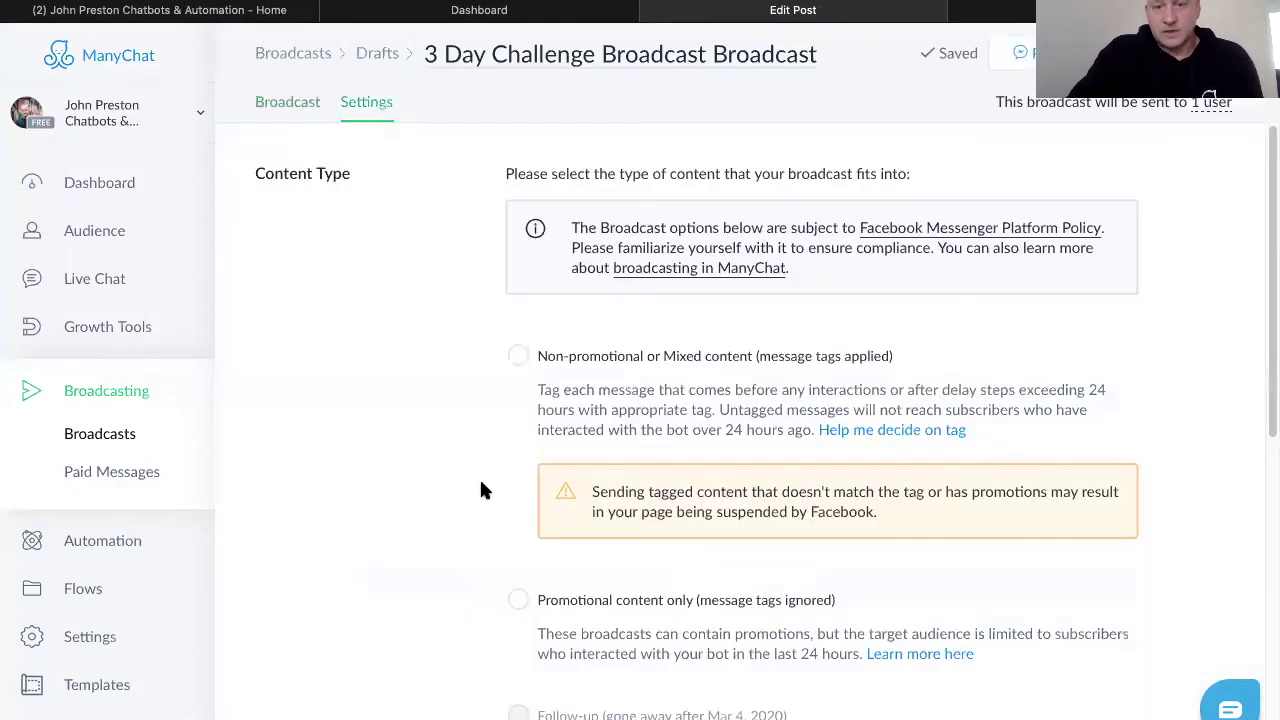
{"action": "scroll", "coordinate": [469, 540], "scroll_direction": "down", "scroll_amount": 3}
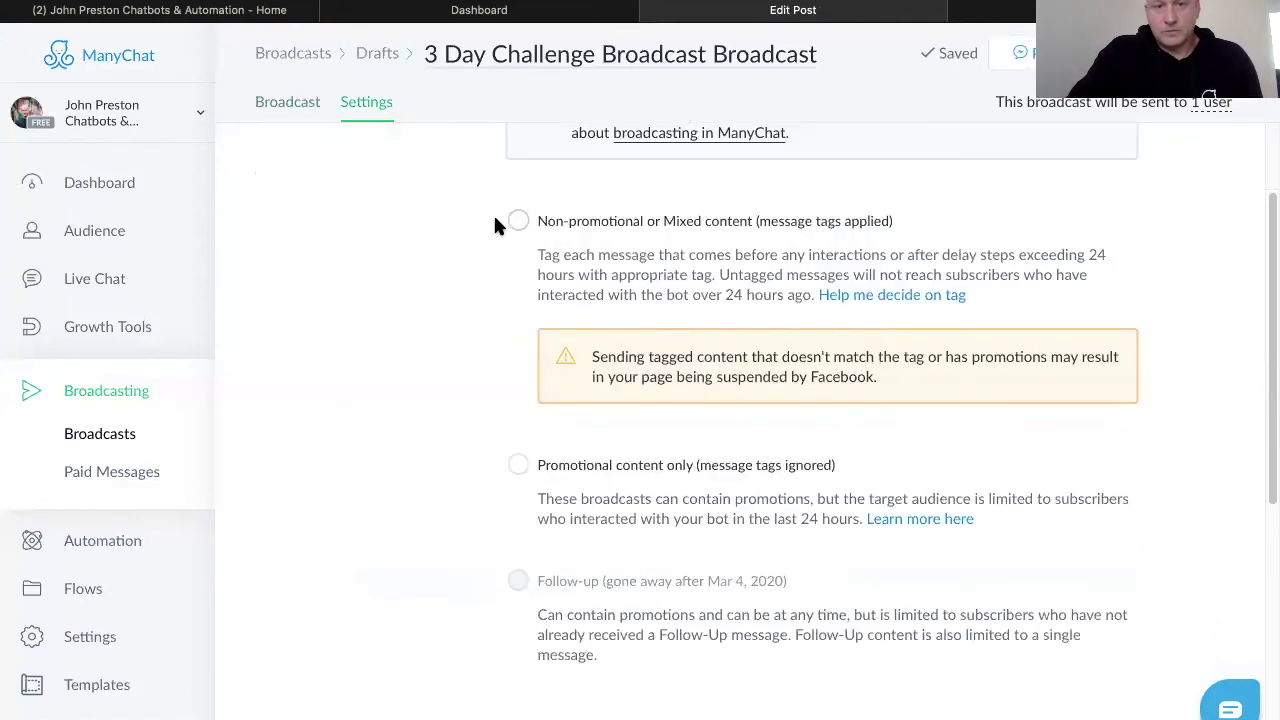
{"action": "left_click", "coordinate": [518, 221]}
{"action": "scroll", "coordinate": [451, 270], "scroll_direction": "down", "scroll_amount": 1}
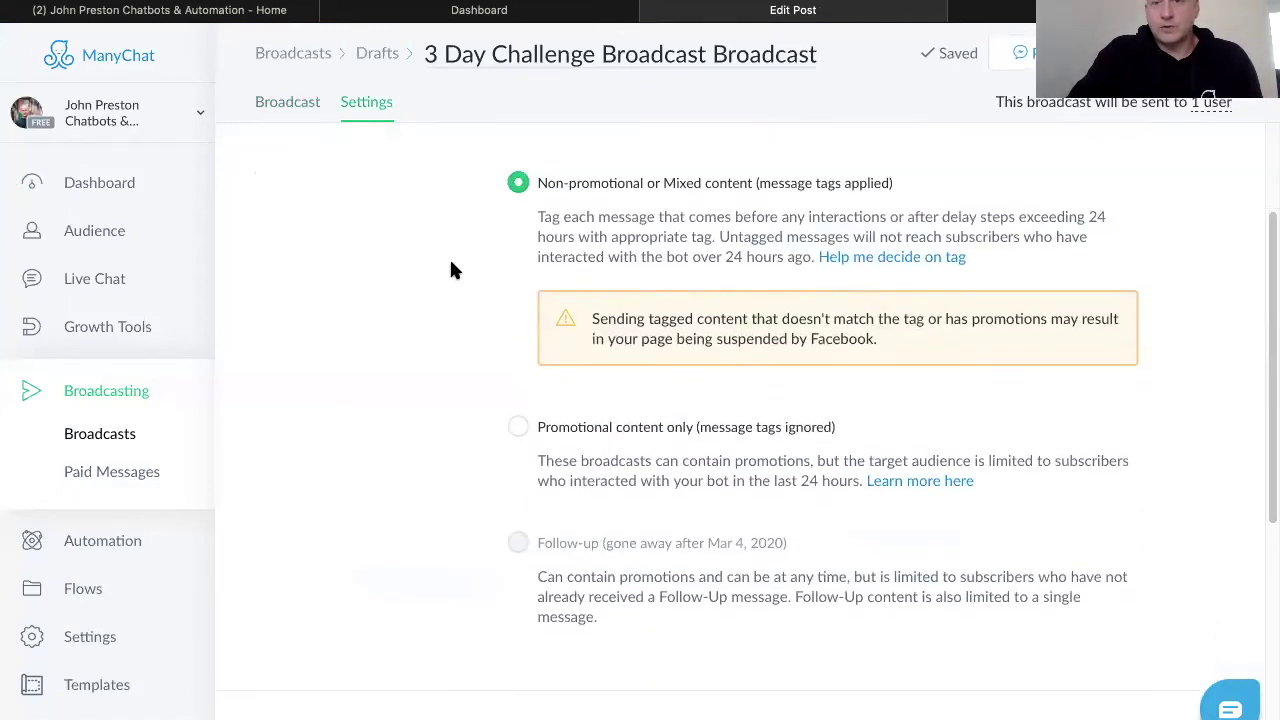
Step: Add a targeting condition to the broadcast so that One-Time Notification is Challenge Opt In
{"action": "scroll", "coordinate": [451, 270], "scroll_direction": "down", "scroll_amount": 8}
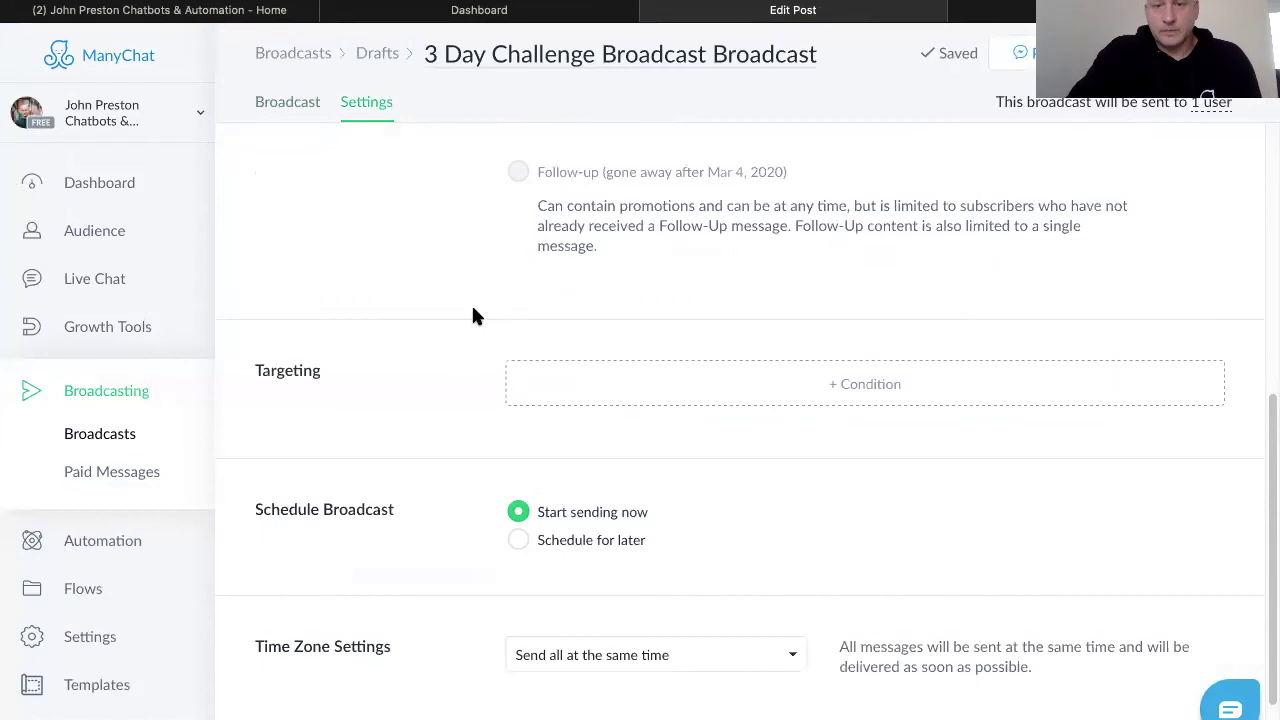
{"action": "left_click", "coordinate": [848, 386]}
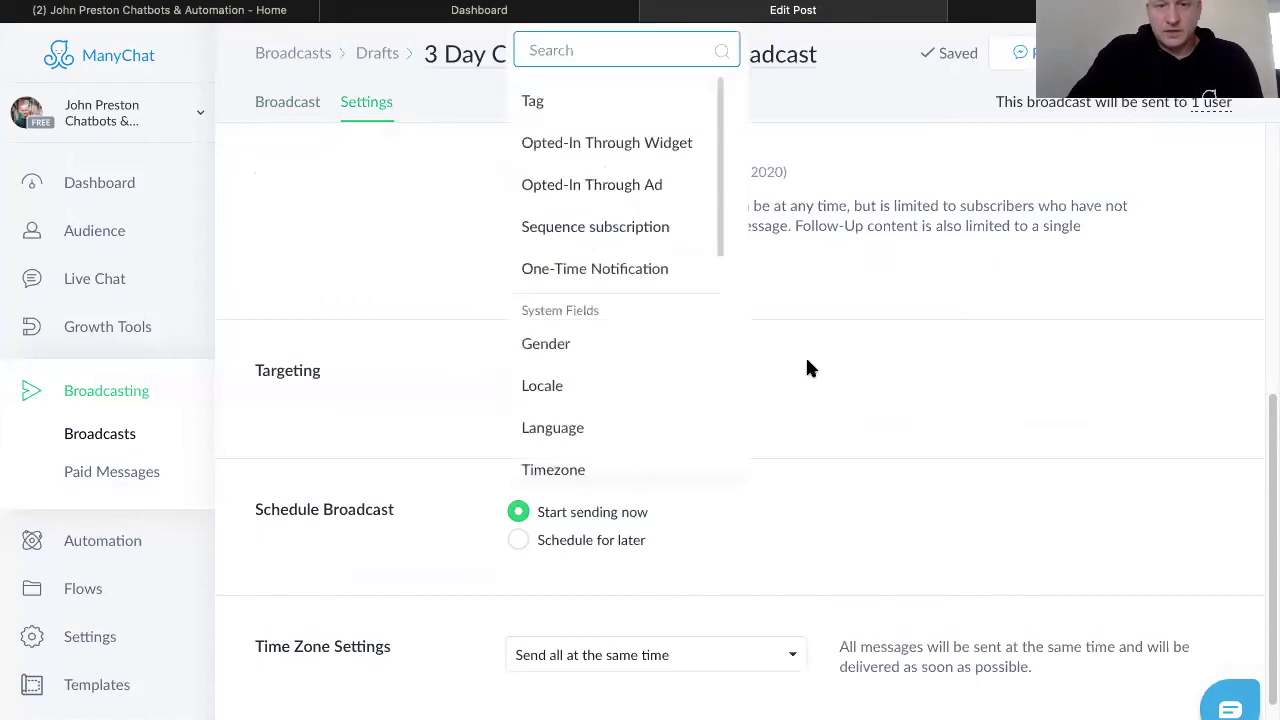
{"action": "left_click", "coordinate": [607, 271]}
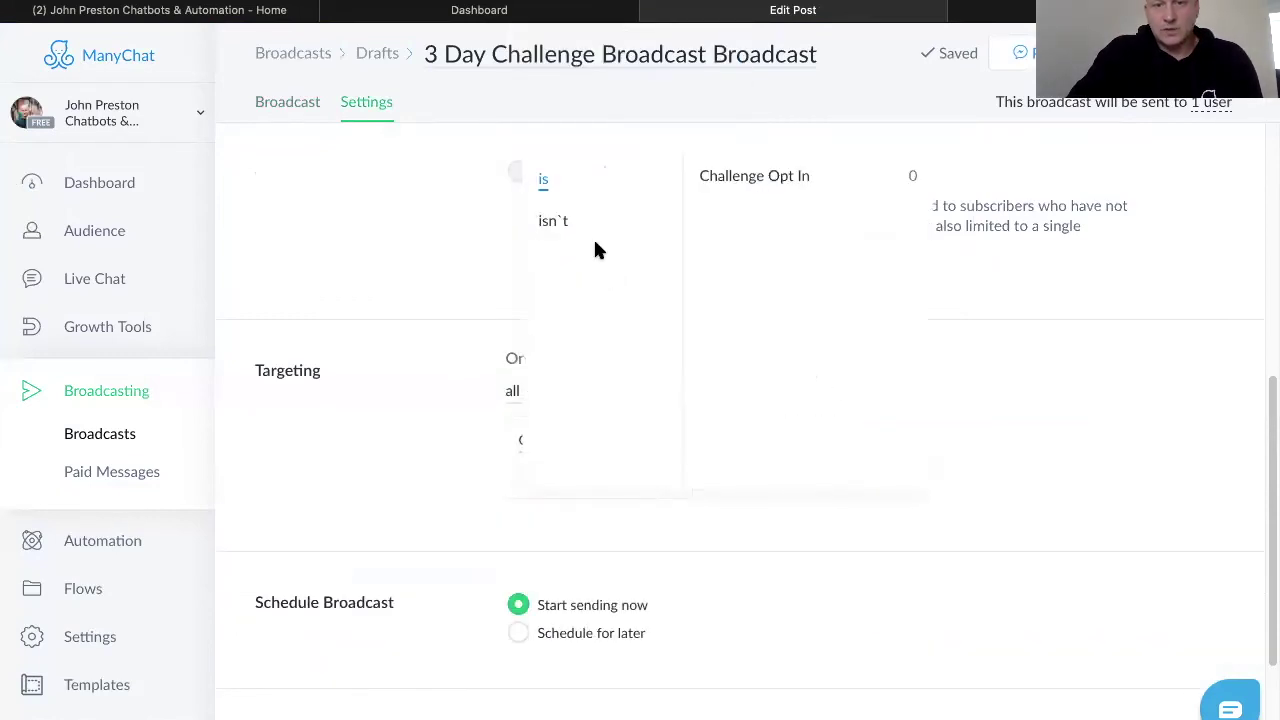
{"action": "left_click", "coordinate": [768, 177]}
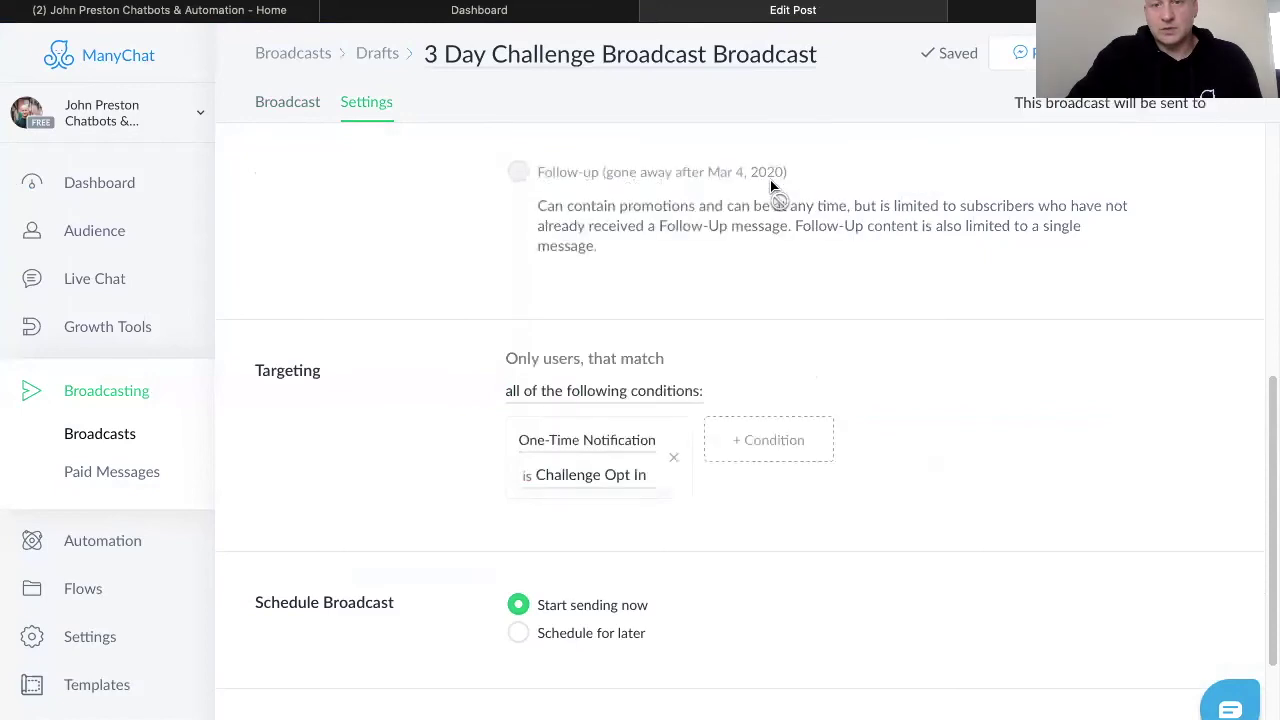
{"action": "scroll", "coordinate": [975, 380], "scroll_direction": "down", "scroll_amount": 3}
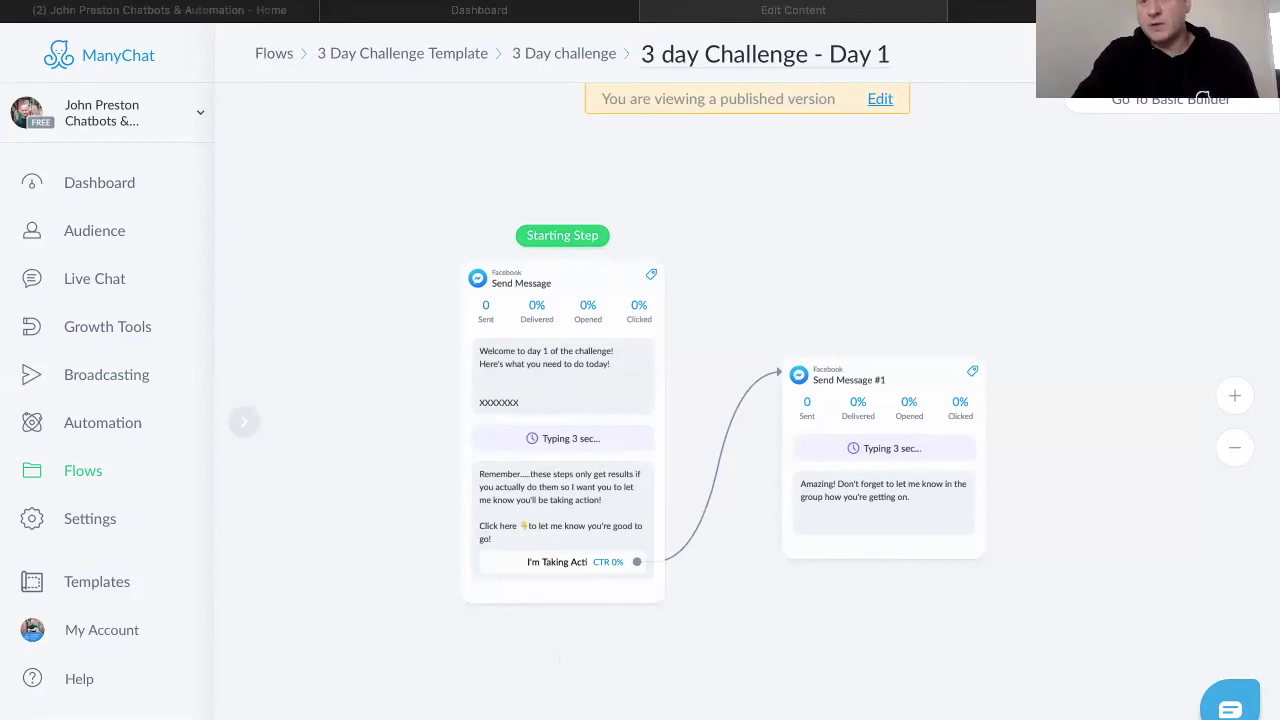
Step: Open the 3 day Challenge - Day 1 flow for editing and review its welcome text, I'm Taking Action button and follow-up message
{"action": "left_click", "coordinate": [880, 98]}
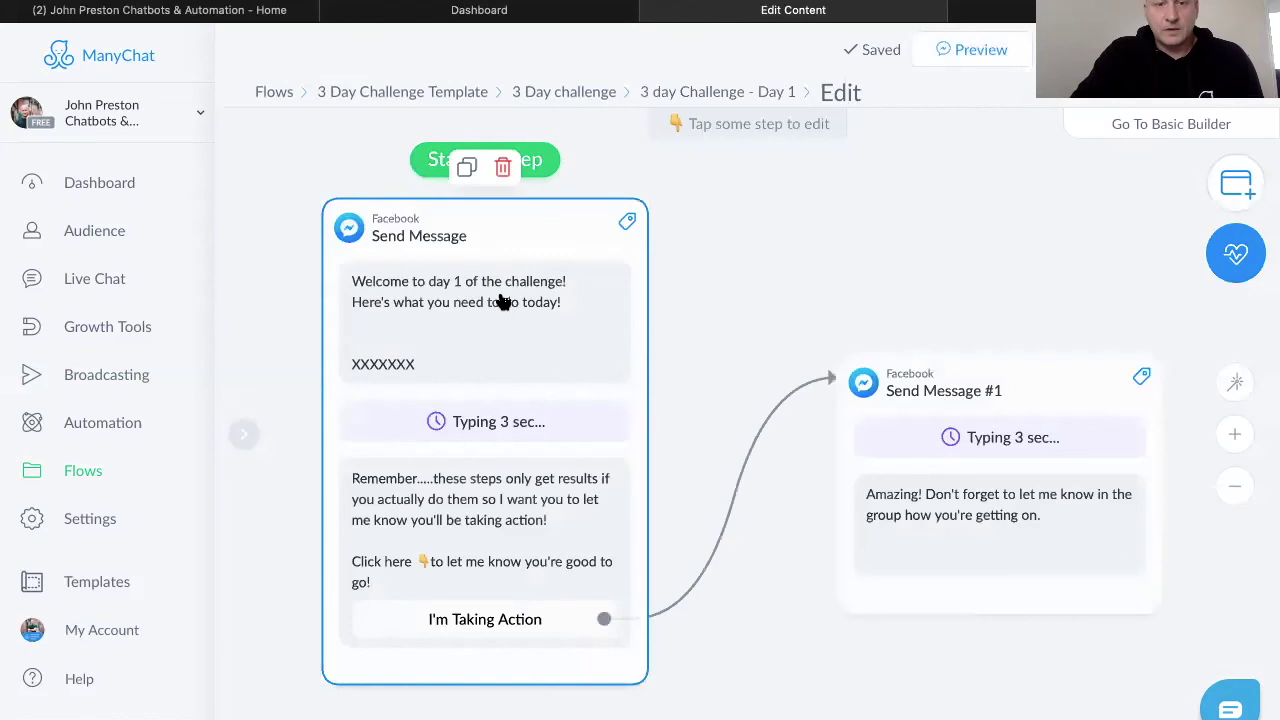
{"action": "left_click", "coordinate": [503, 302]}
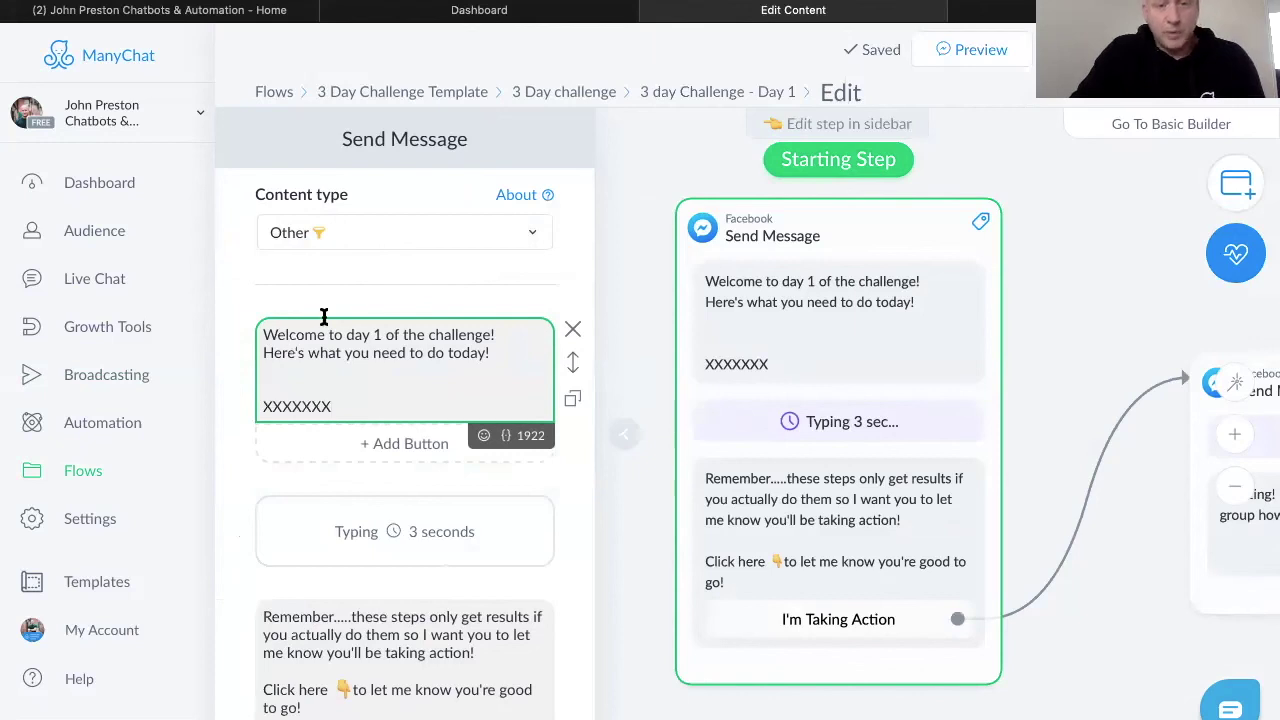
{"action": "scroll", "coordinate": [377, 358], "scroll_direction": "down", "scroll_amount": 3}
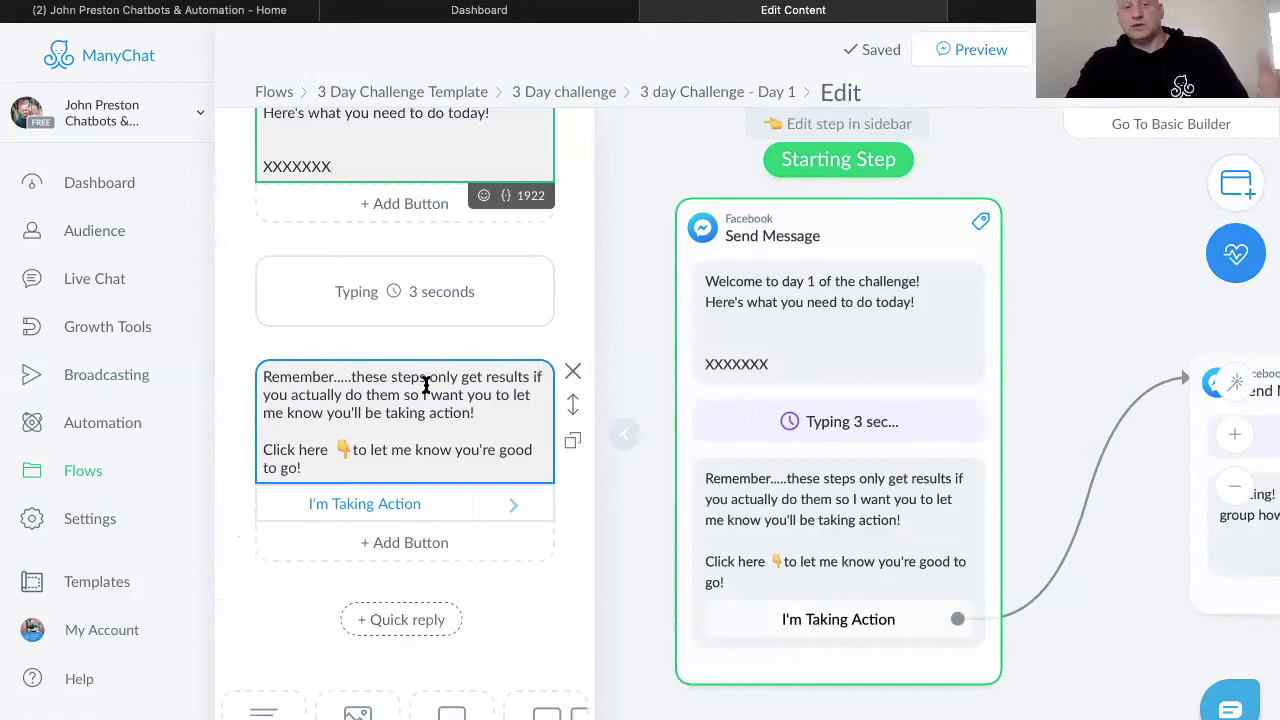
{"action": "left_click", "coordinate": [380, 500]}
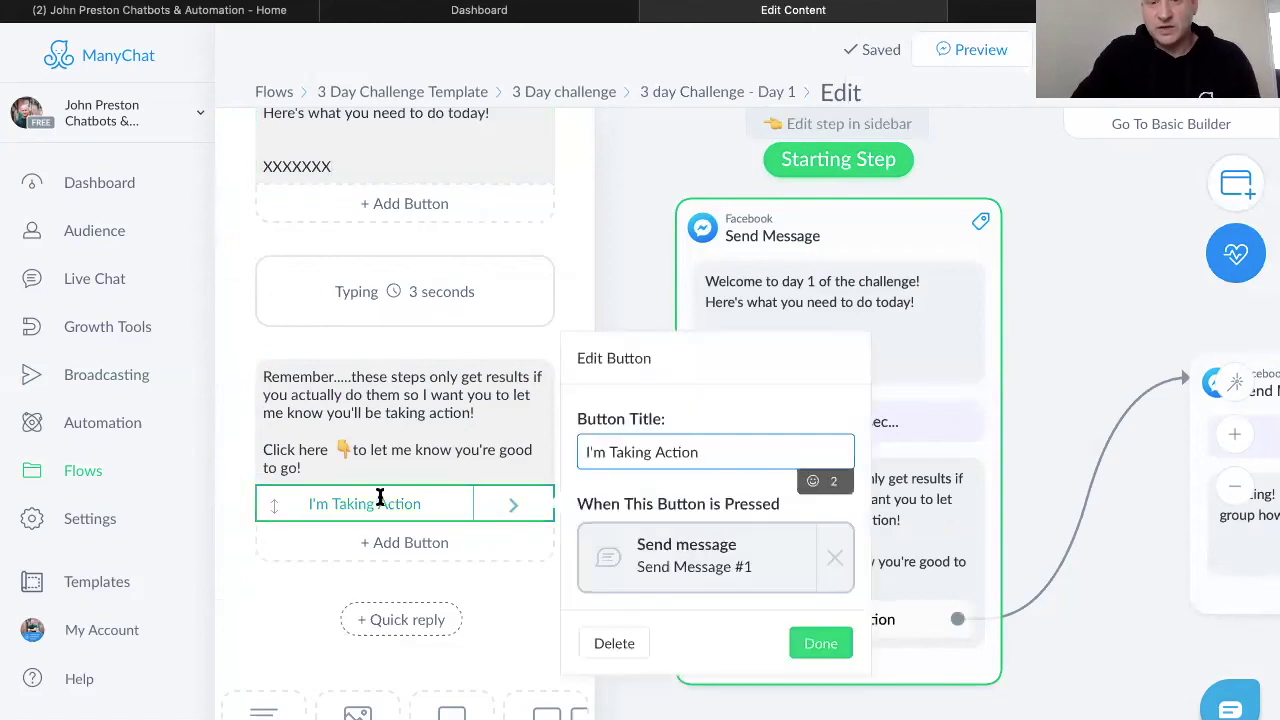
{"action": "left_click", "coordinate": [523, 606]}
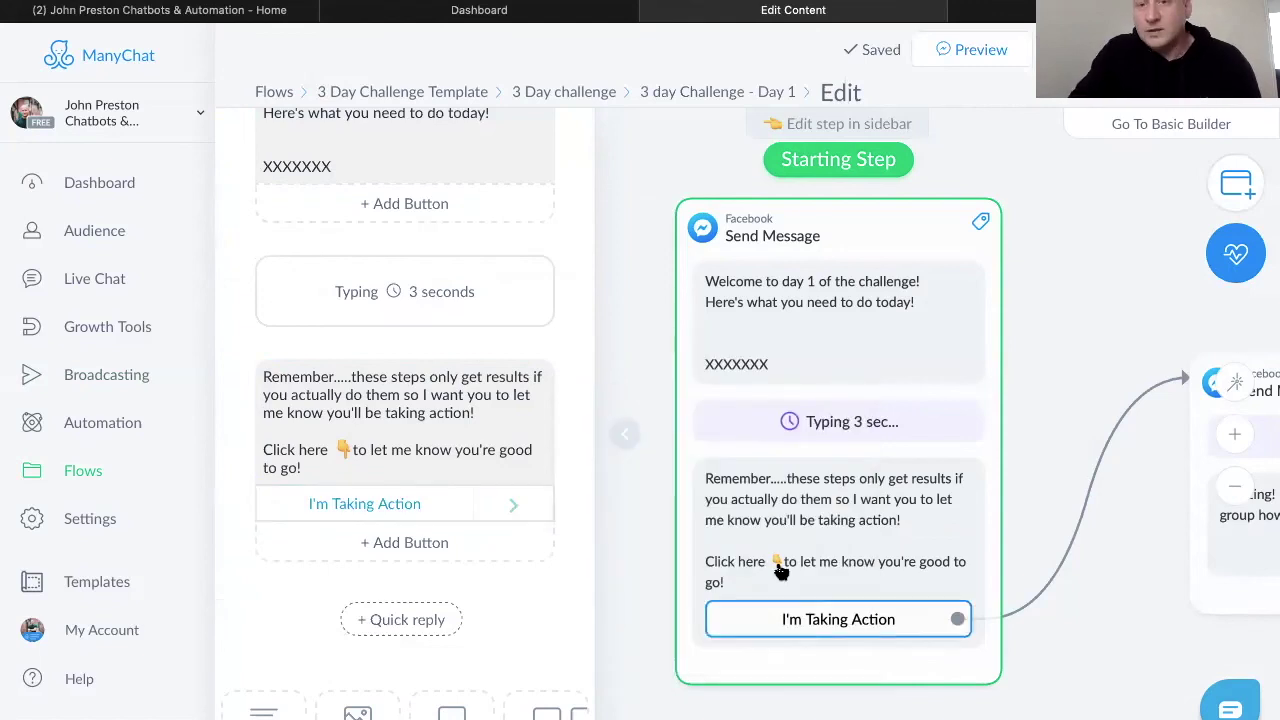
{"action": "left_click_drag", "start_coordinate": [1111, 655], "coordinate": [983, 611]}
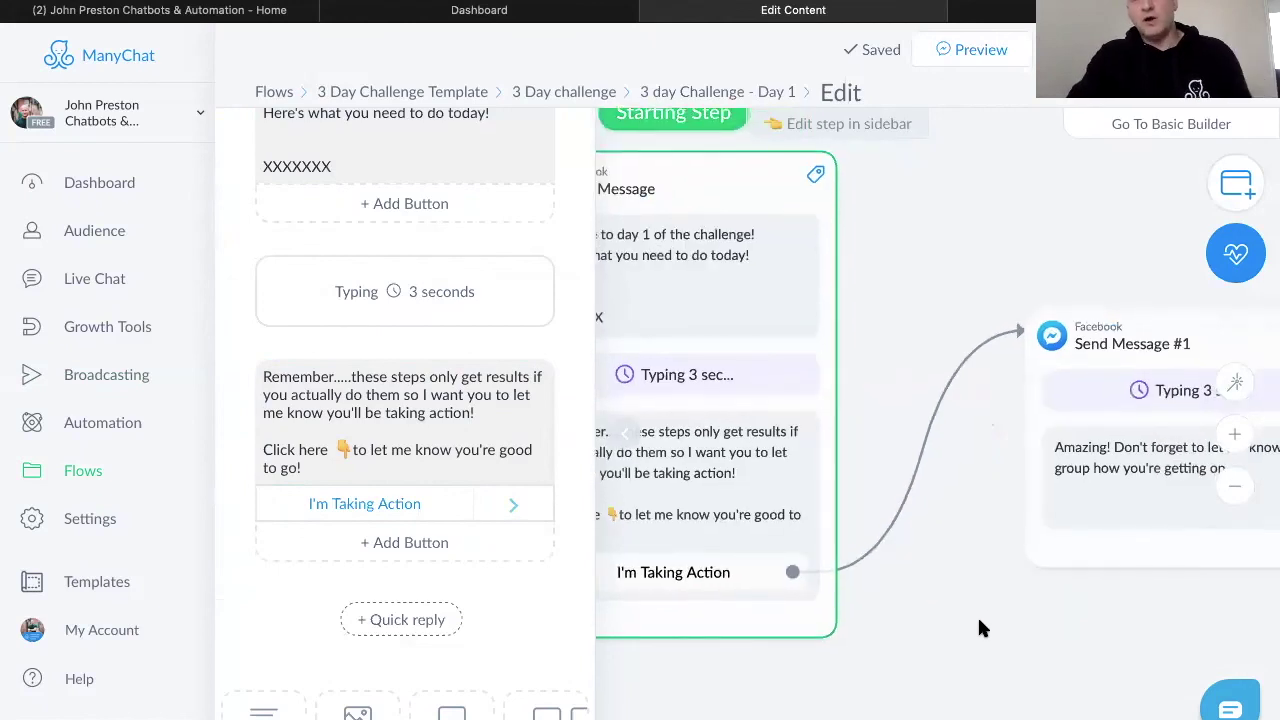
Step: Examine the follow-up message linked to the I'm Taking Action button in the Day 1 flow
{"action": "scroll", "coordinate": [960, 615], "scroll_direction": "right", "scroll_amount": 2}
{"action": "left_click", "coordinate": [1080, 490]}
{"action": "scroll", "coordinate": [940, 625], "scroll_direction": "right", "scroll_amount": 4}
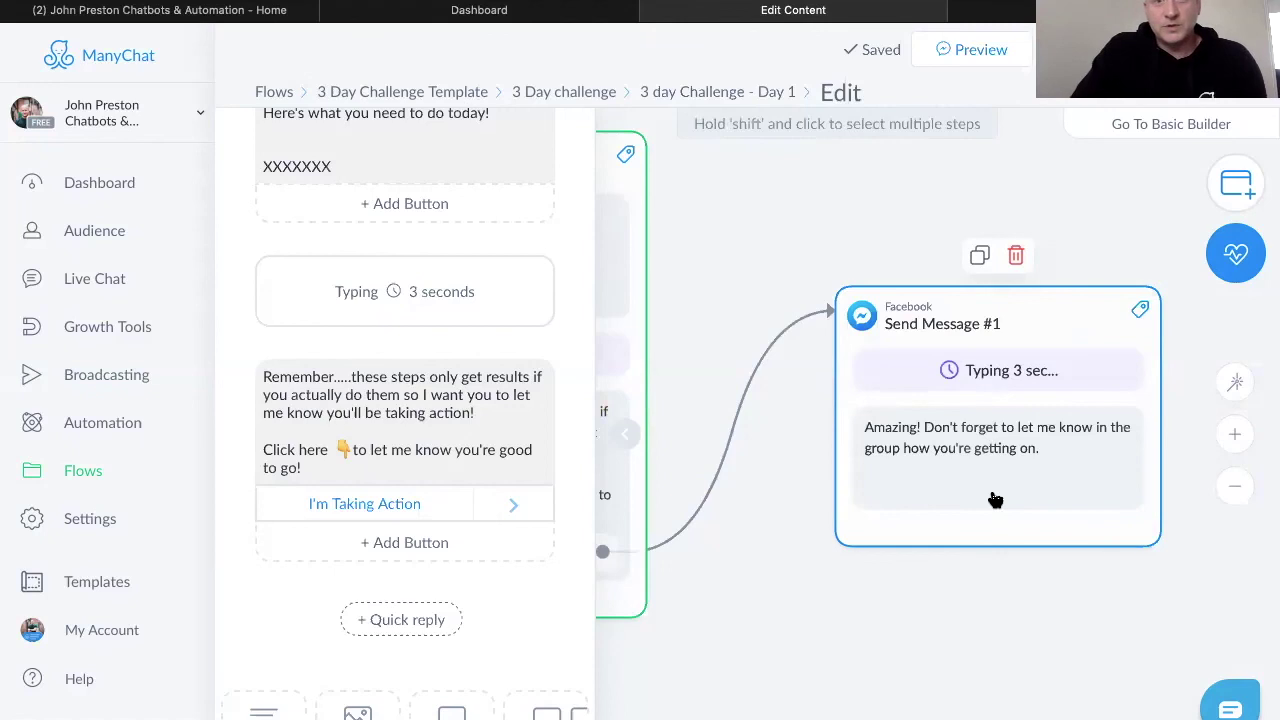
{"action": "mouse_move", "coordinate": [845, 316]}
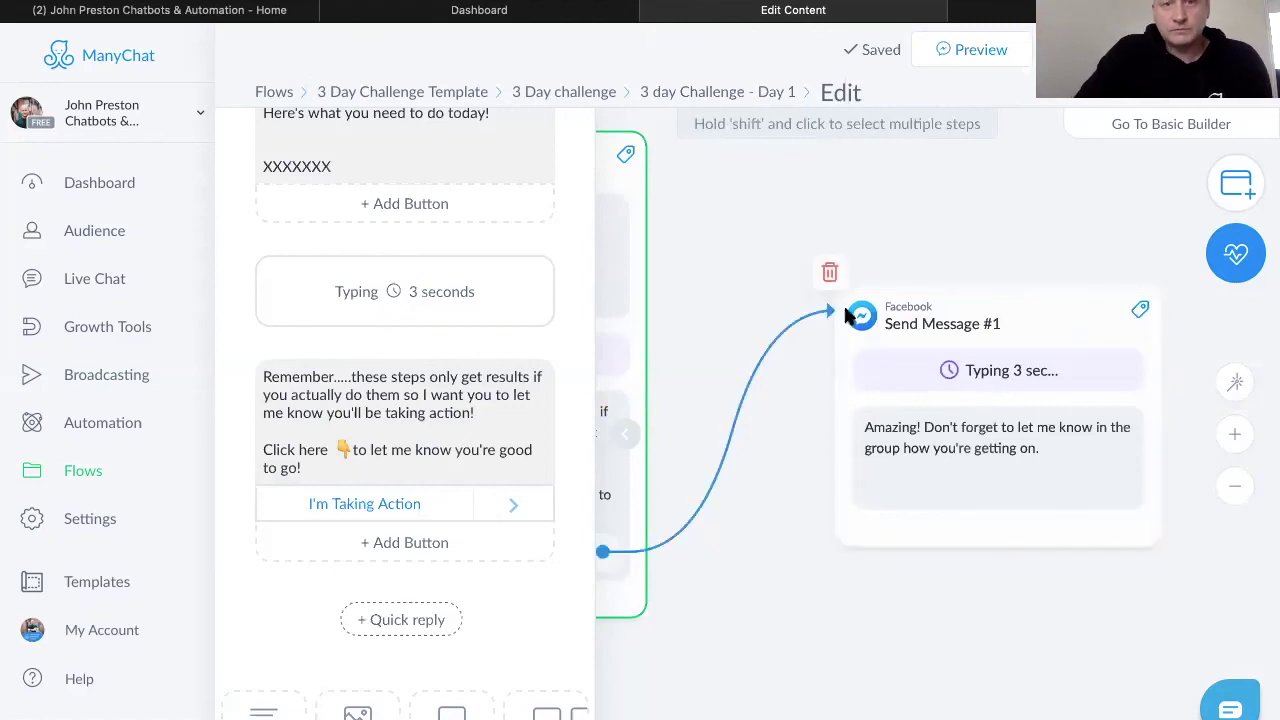
Step: Return to the 3 Day challenge folder and open the 3 day Challenge - Day 2 flow
{"action": "left_click", "coordinate": [583, 88]}
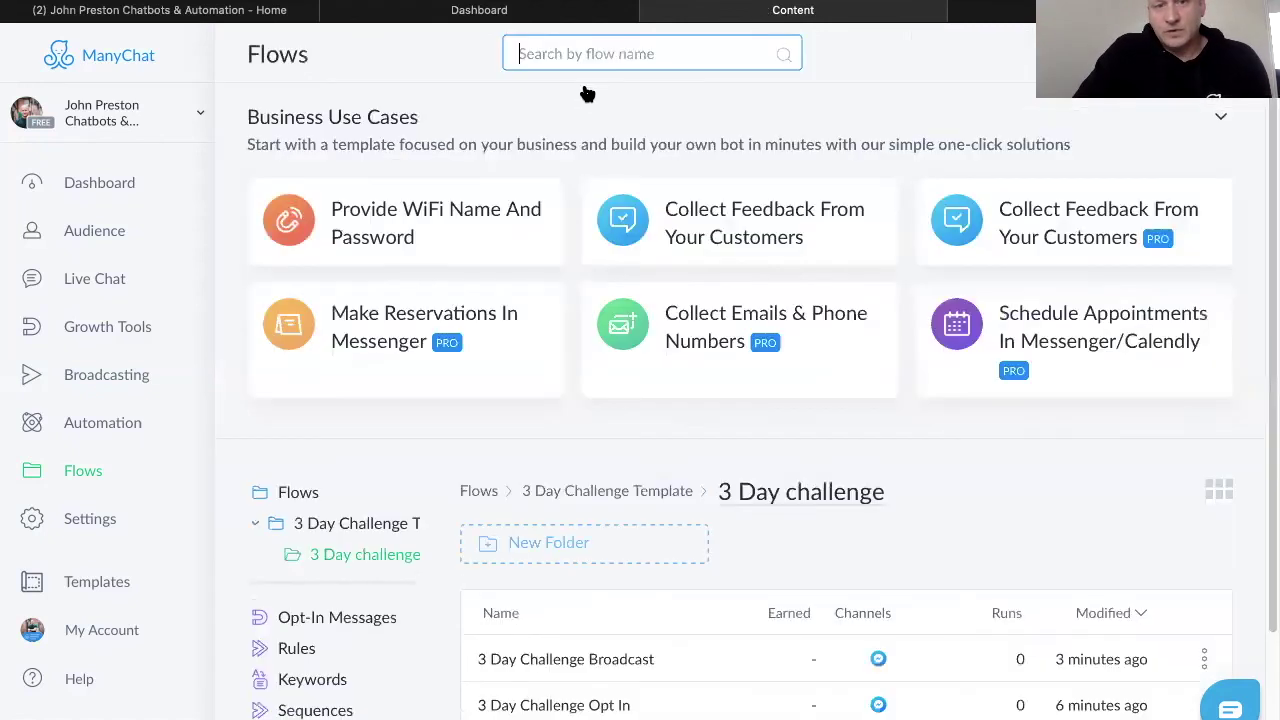
{"action": "scroll", "coordinate": [686, 706], "scroll_direction": "down", "scroll_amount": 3}
{"action": "left_click", "coordinate": [668, 690]}
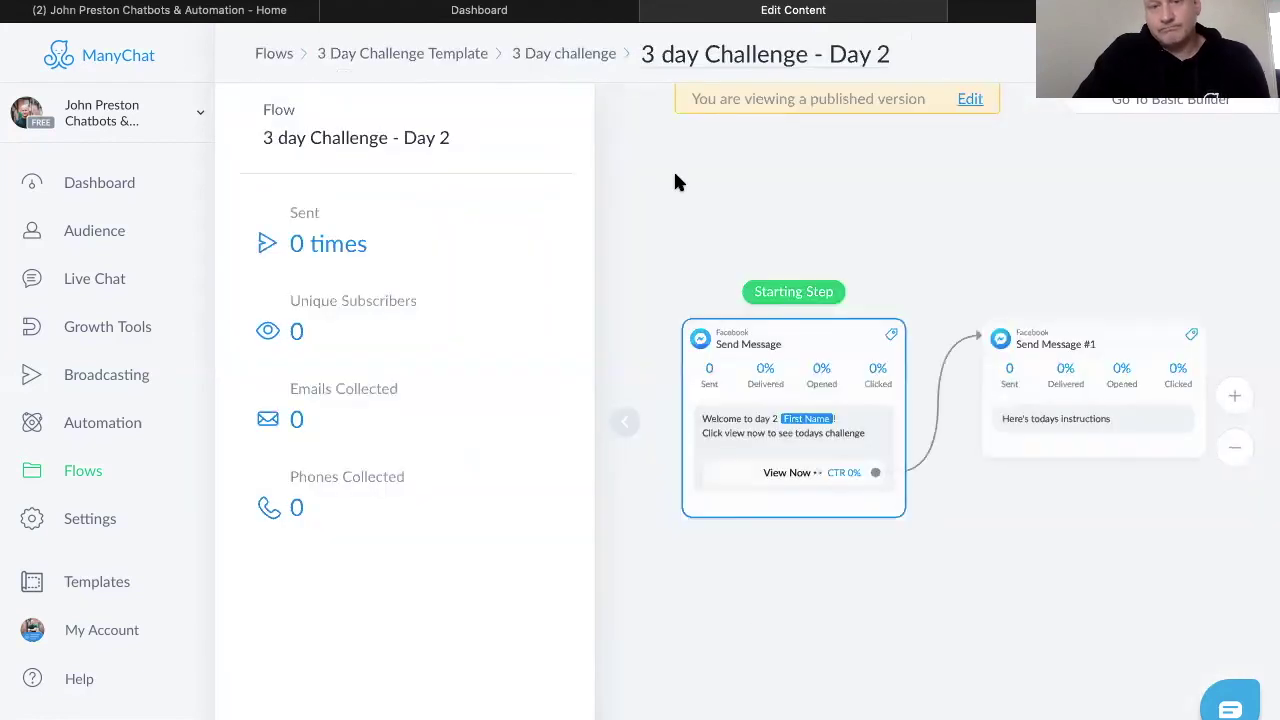
Step: Go back to the 3 Day challenge folder and open the 3 Day Challenge - Day 3 flow in an enlarged view
{"action": "left_click", "coordinate": [517, 55]}
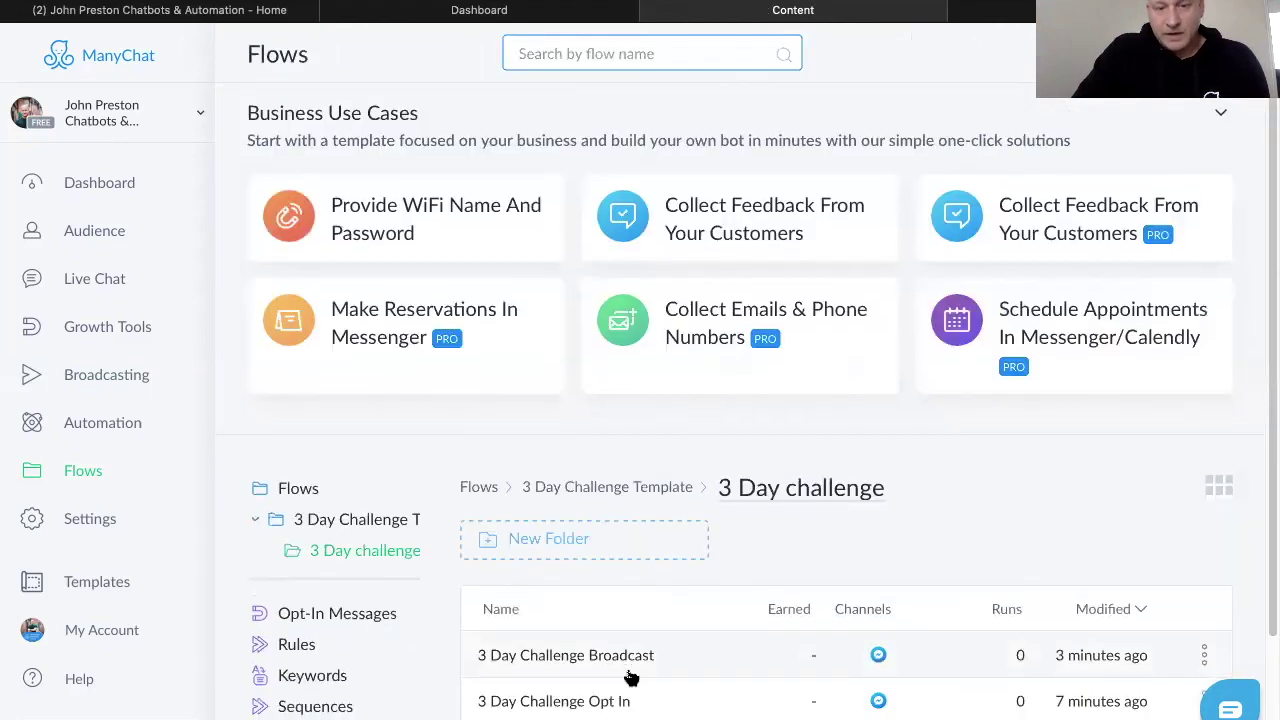
{"action": "scroll", "coordinate": [630, 678], "scroll_direction": "down", "scroll_amount": 3}
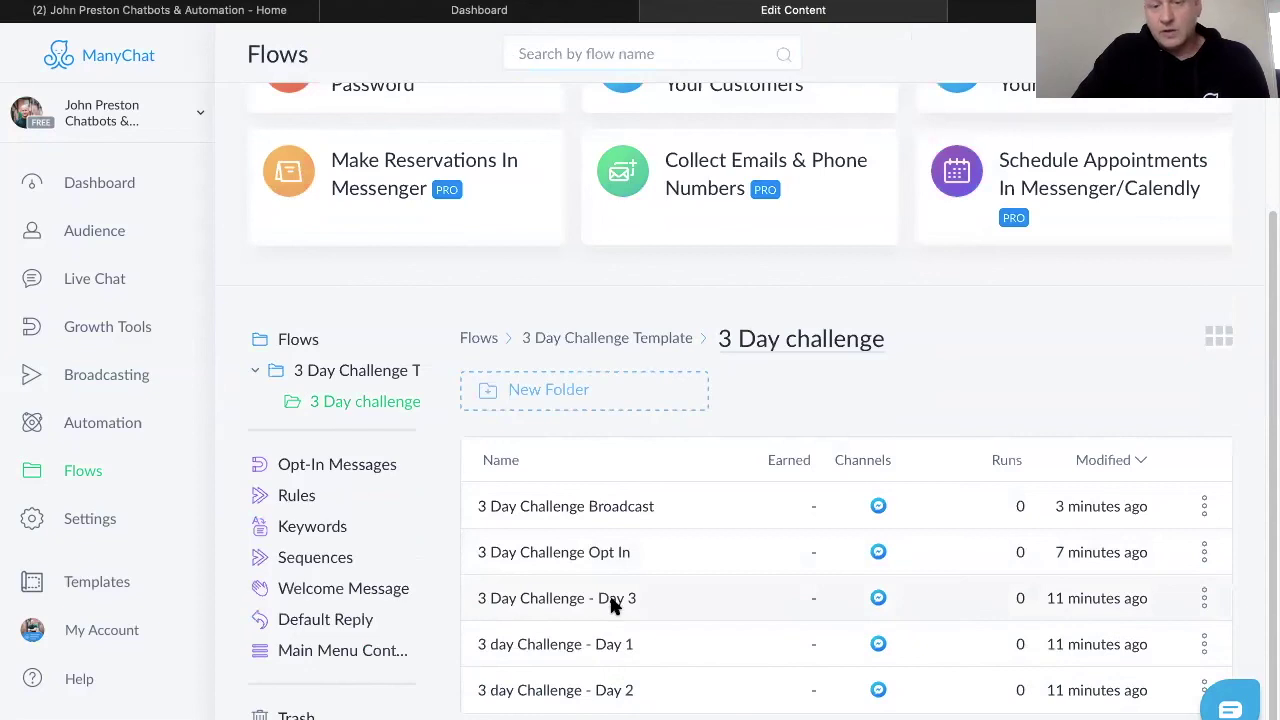
{"action": "left_click", "coordinate": [612, 600]}
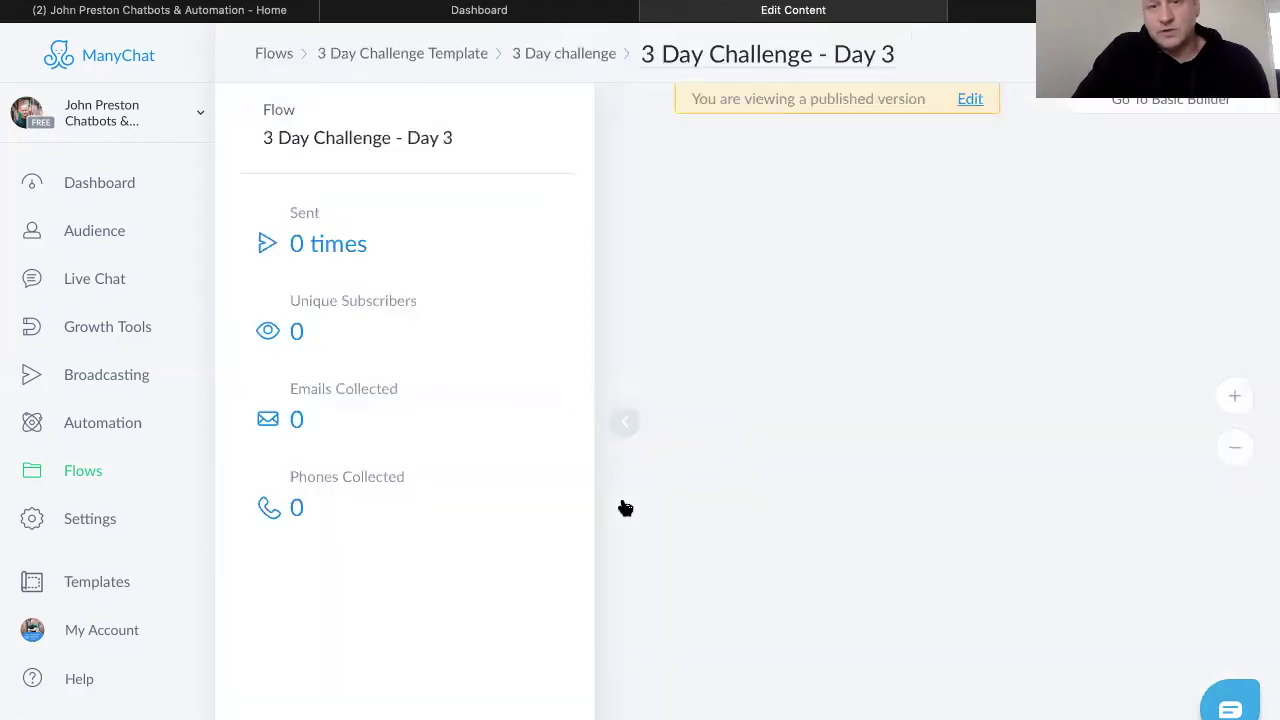
{"action": "left_click", "coordinate": [622, 423]}
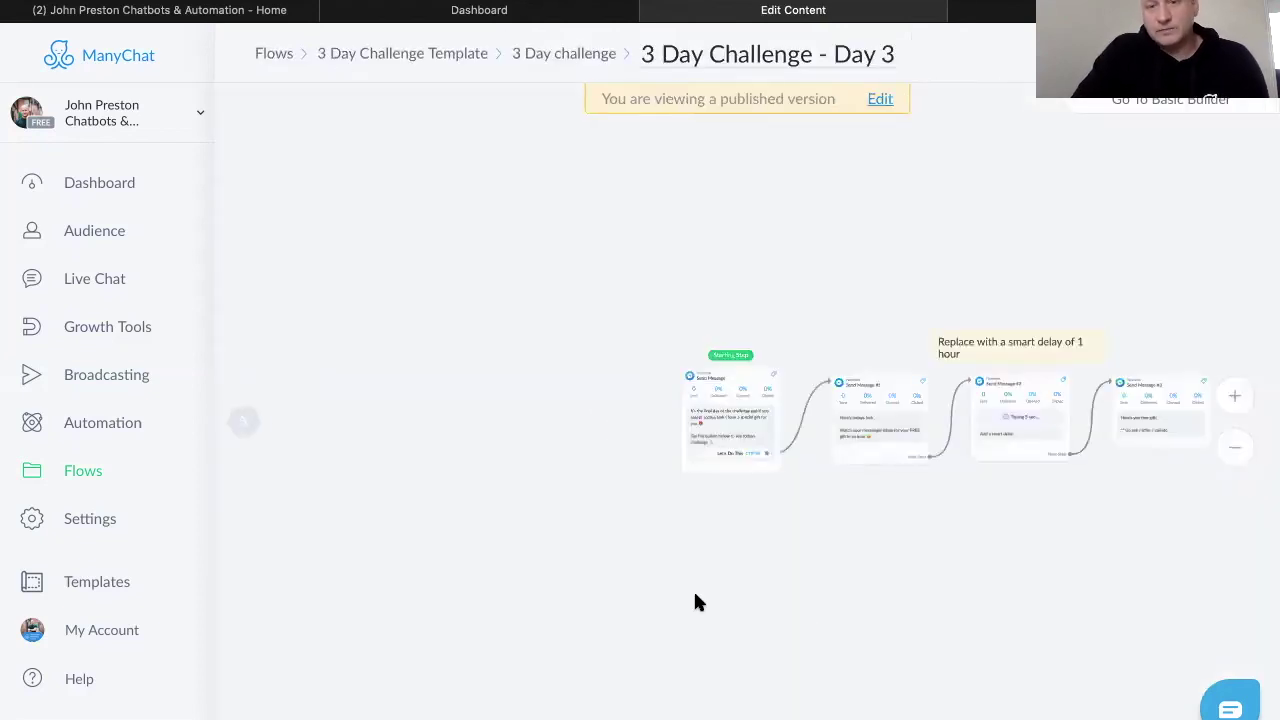
{"action": "left_click", "coordinate": [1234, 398]}
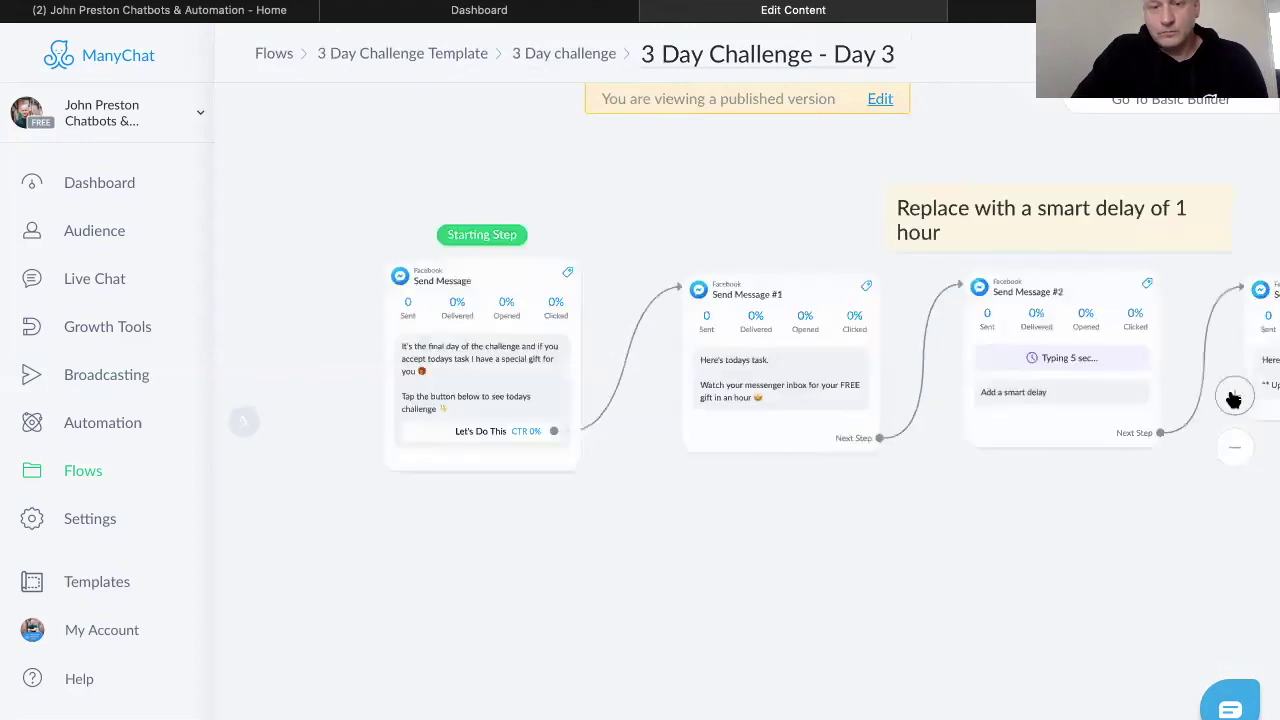
Step: Examine the Day 3 flow's starting message and its Let's Do This button, displaying that message's details
{"action": "scroll", "coordinate": [864, 543], "scroll_direction": "up", "scroll_amount": 2}
{"action": "scroll", "coordinate": [864, 543], "scroll_direction": "left", "scroll_amount": 3}
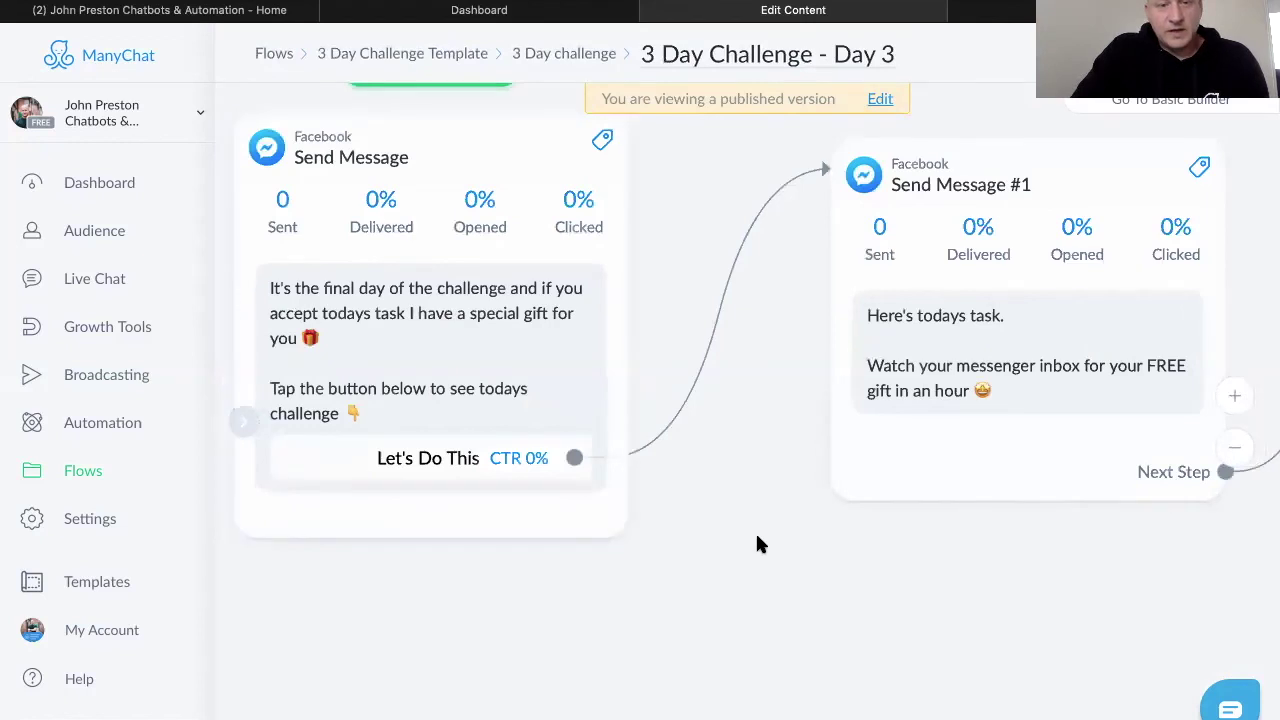
{"action": "scroll", "coordinate": [566, 346], "scroll_direction": "left", "scroll_amount": 1}
{"action": "left_click", "coordinate": [585, 355]}
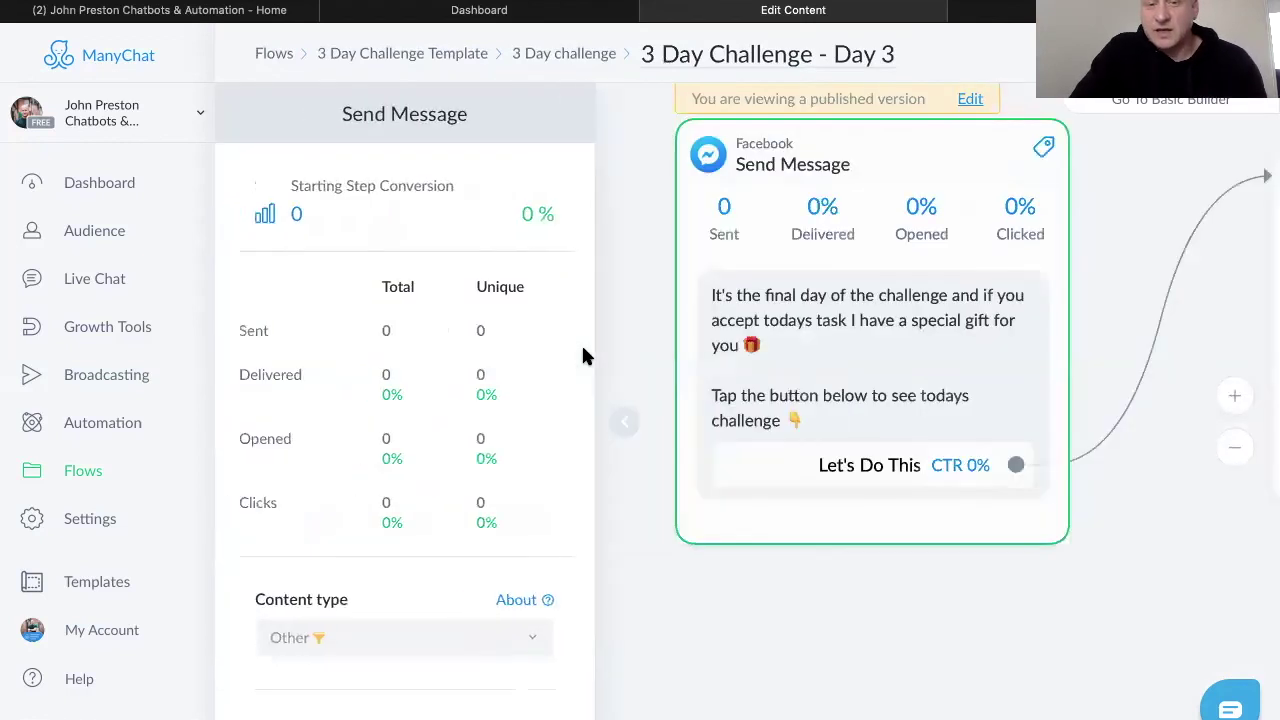
{"action": "scroll", "coordinate": [934, 580], "scroll_direction": "down", "scroll_amount": 1}
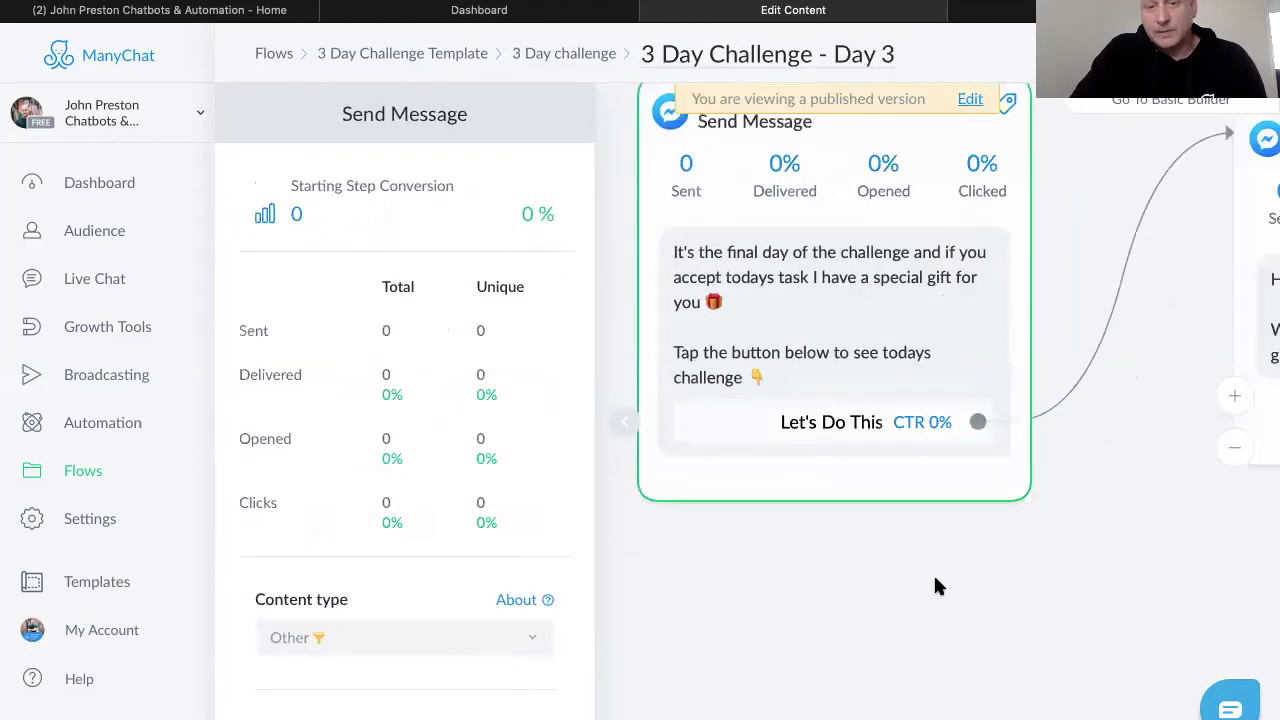
{"action": "scroll", "coordinate": [936, 580], "scroll_direction": "right", "scroll_amount": 4}
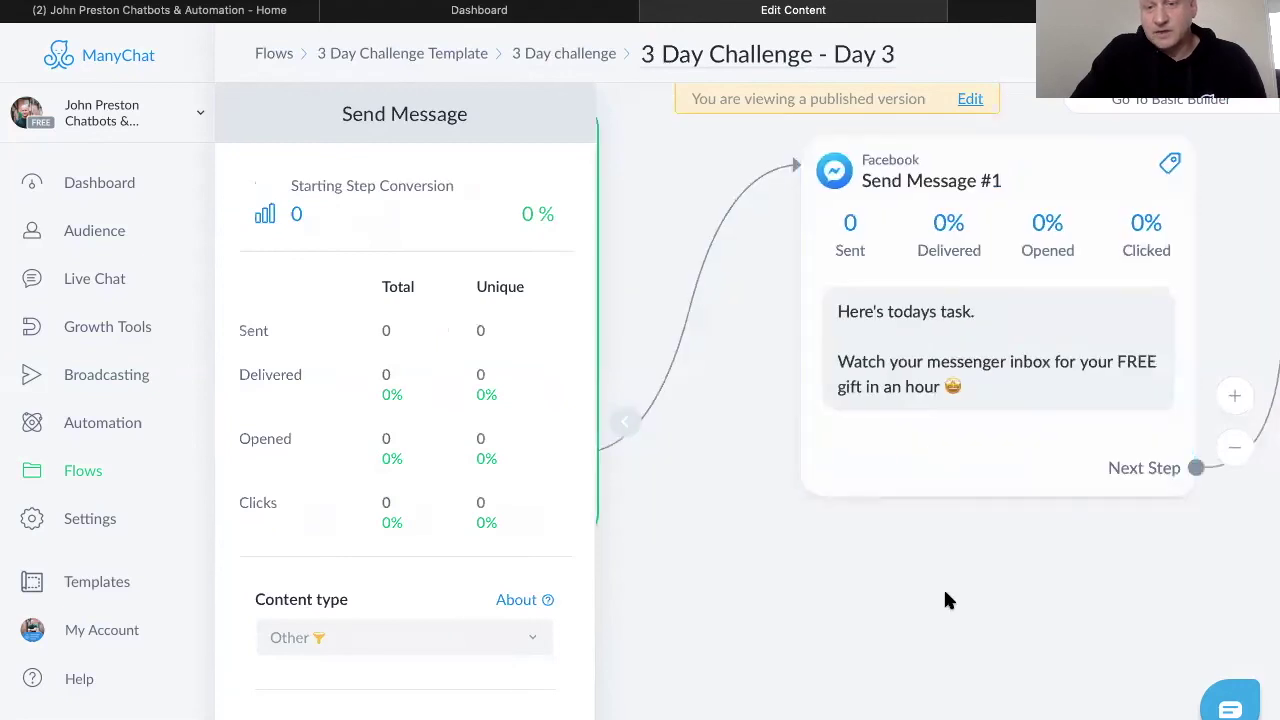
Step: Examine the Day 3 task message and the placeholder message that stands in for a smart delay of 1 hour
{"action": "scroll", "coordinate": [945, 595], "scroll_direction": "right", "scroll_amount": 2}
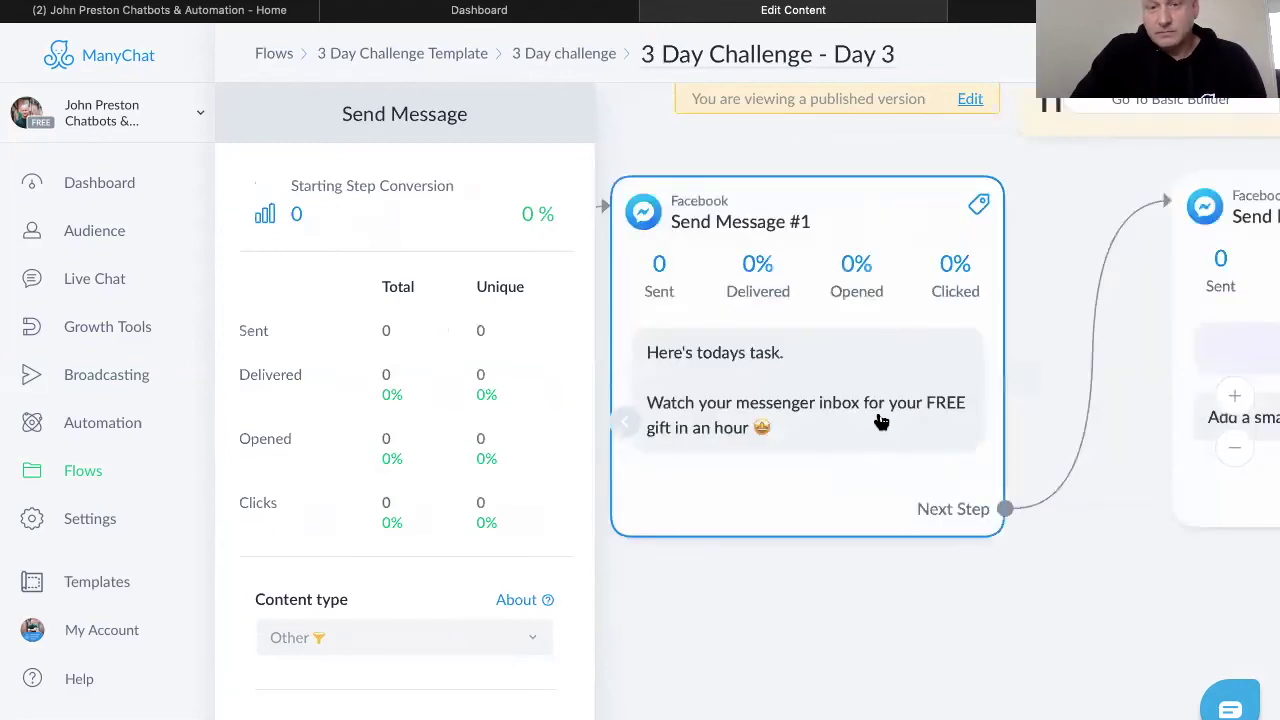
{"action": "scroll", "coordinate": [920, 600], "scroll_direction": "right", "scroll_amount": 3}
{"action": "scroll", "coordinate": [900, 620], "scroll_direction": "down", "scroll_amount": 1}
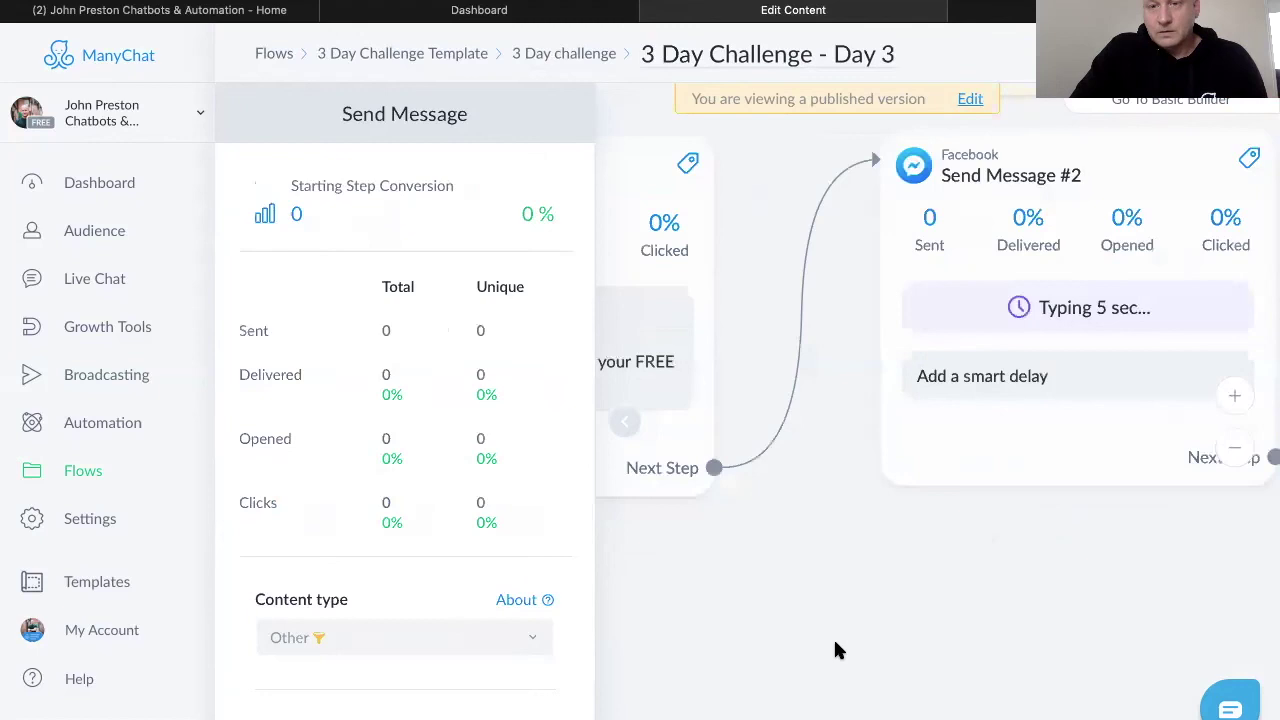
{"action": "scroll", "coordinate": [838, 650], "scroll_direction": "right", "scroll_amount": 2}
{"action": "scroll", "coordinate": [838, 650], "scroll_direction": "up", "scroll_amount": 1}
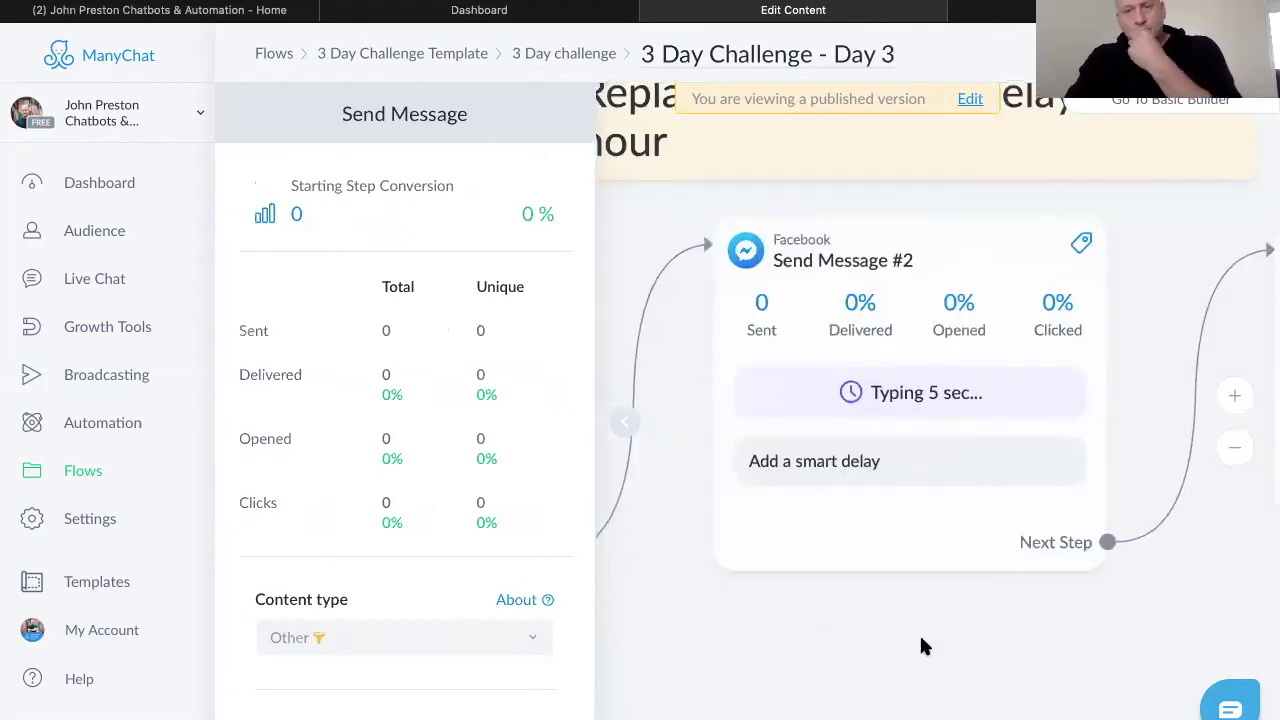
{"action": "scroll", "coordinate": [880, 405], "scroll_direction": "up", "scroll_amount": 1}
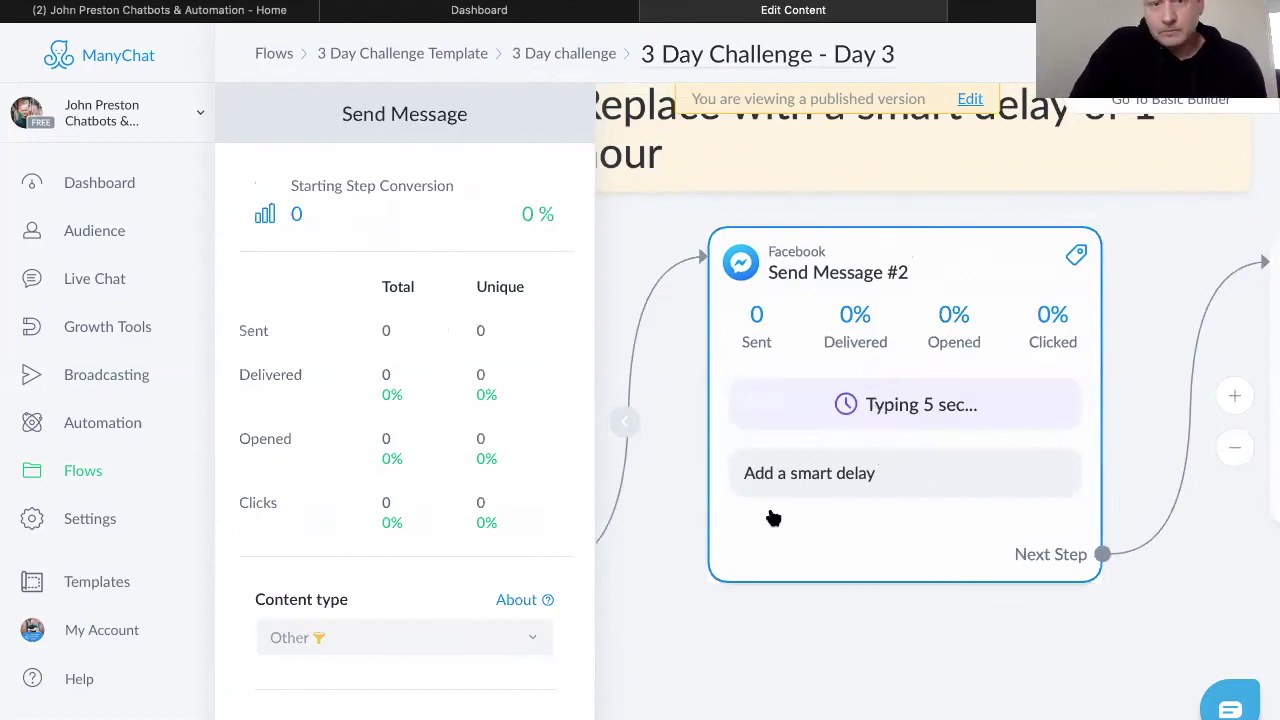
{"action": "left_click", "coordinate": [630, 425]}
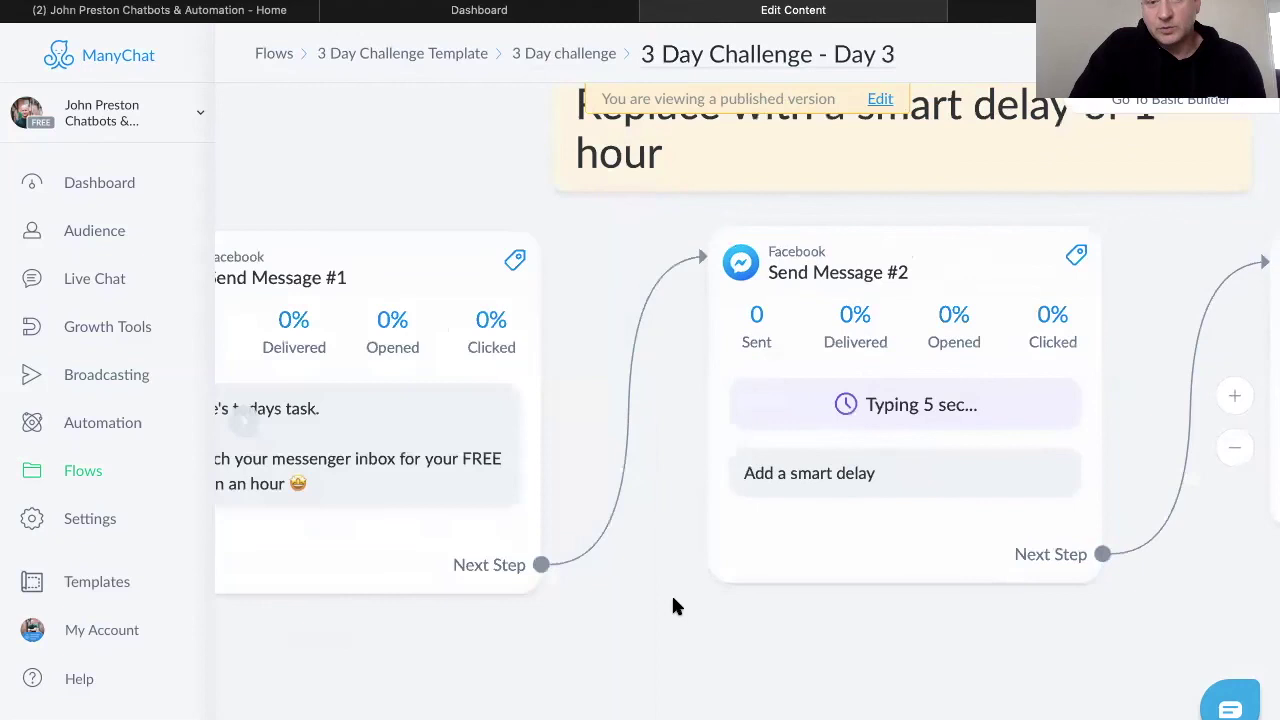
{"action": "scroll", "coordinate": [672, 600], "scroll_direction": "down", "scroll_amount": 1}
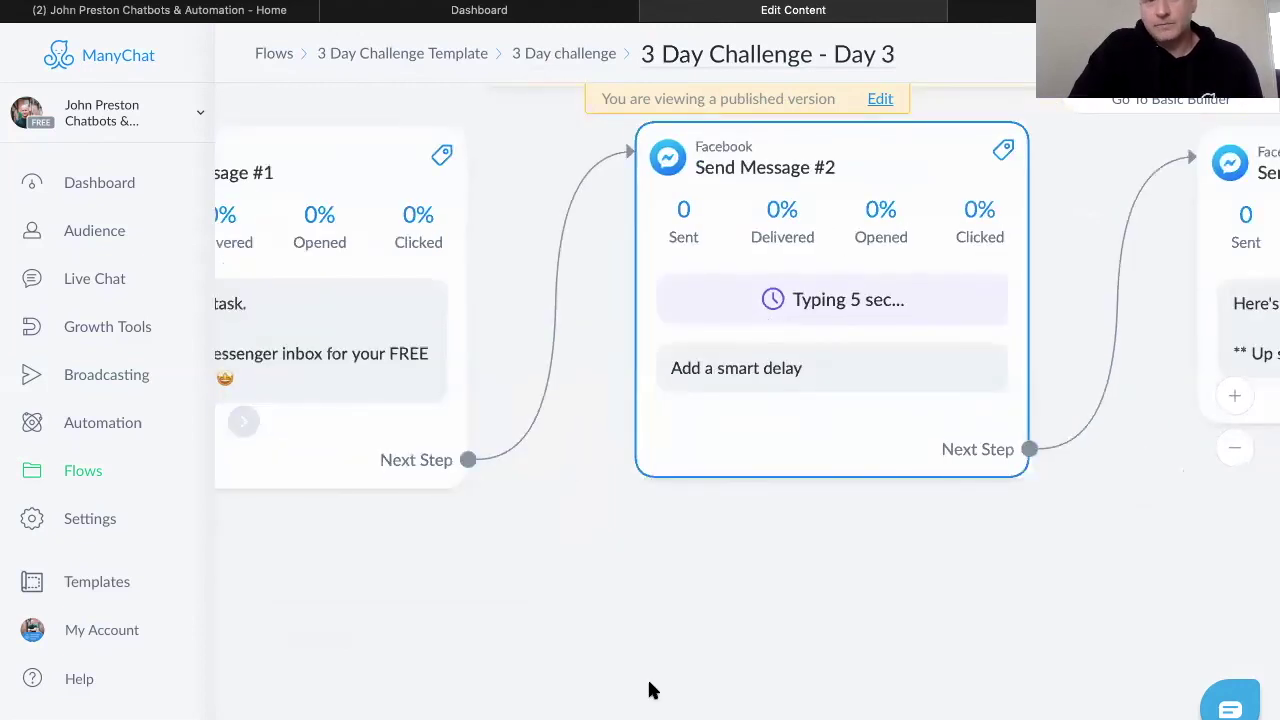
{"action": "scroll", "coordinate": [686, 309], "scroll_direction": "right", "scroll_amount": 2}
{"action": "scroll", "coordinate": [686, 309], "scroll_direction": "down", "scroll_amount": 1}
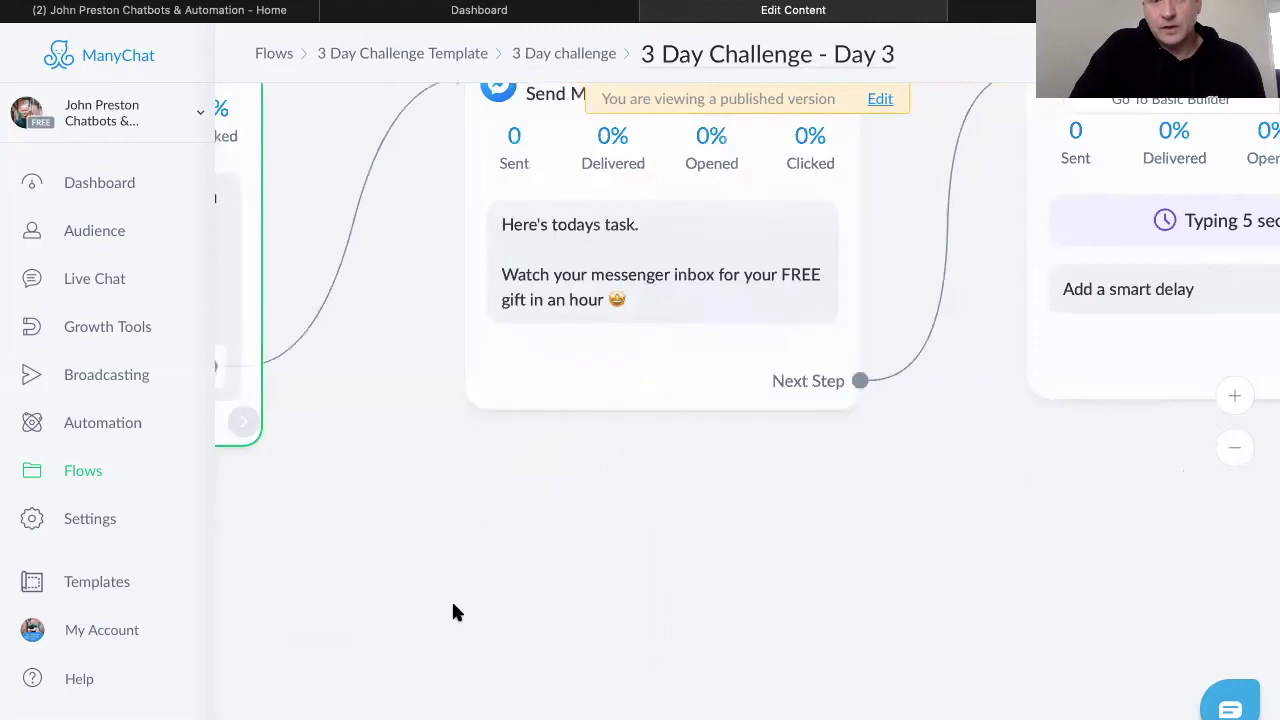
{"action": "scroll", "coordinate": [683, 447], "scroll_direction": "right", "scroll_amount": 5}
{"action": "scroll", "coordinate": [683, 447], "scroll_direction": "up", "scroll_amount": 1}
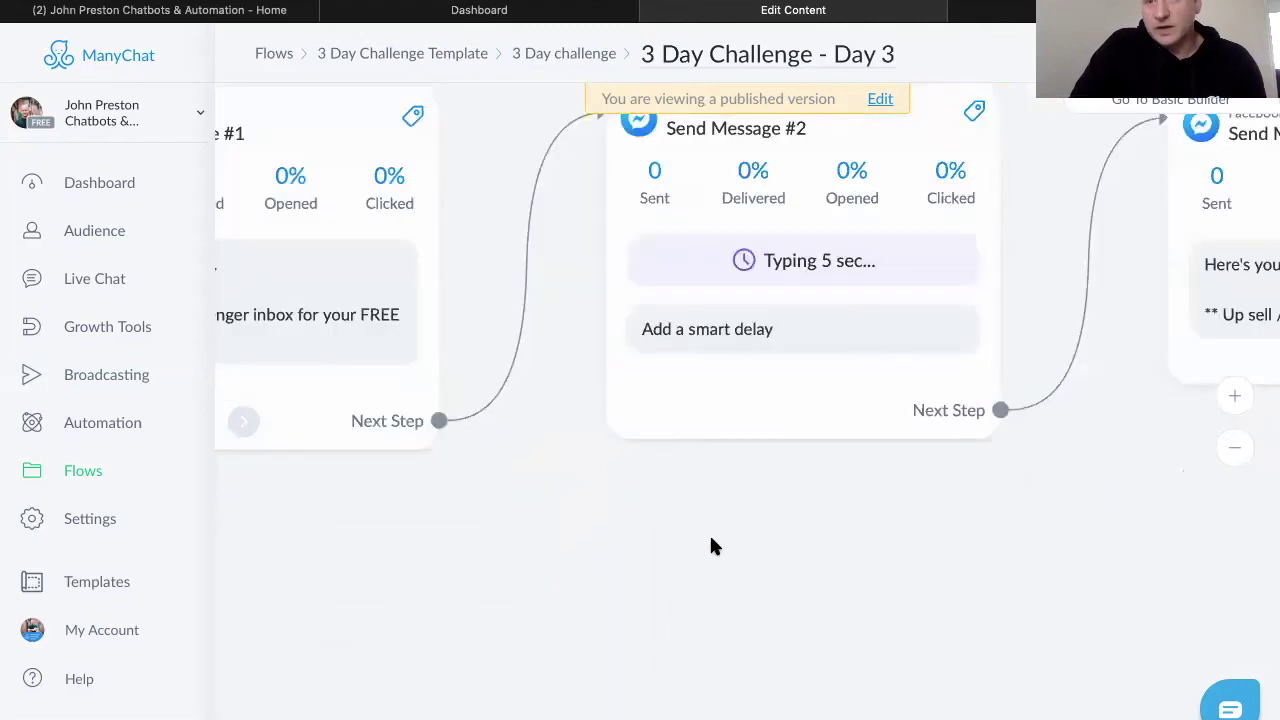
Step: Open the 3 Day Challenge - Day 3 flow for editing and bring its whole message sequence into view
{"action": "scroll", "coordinate": [573, 645], "scroll_direction": "right", "scroll_amount": 3}
{"action": "scroll", "coordinate": [573, 645], "scroll_direction": "up", "scroll_amount": 2}
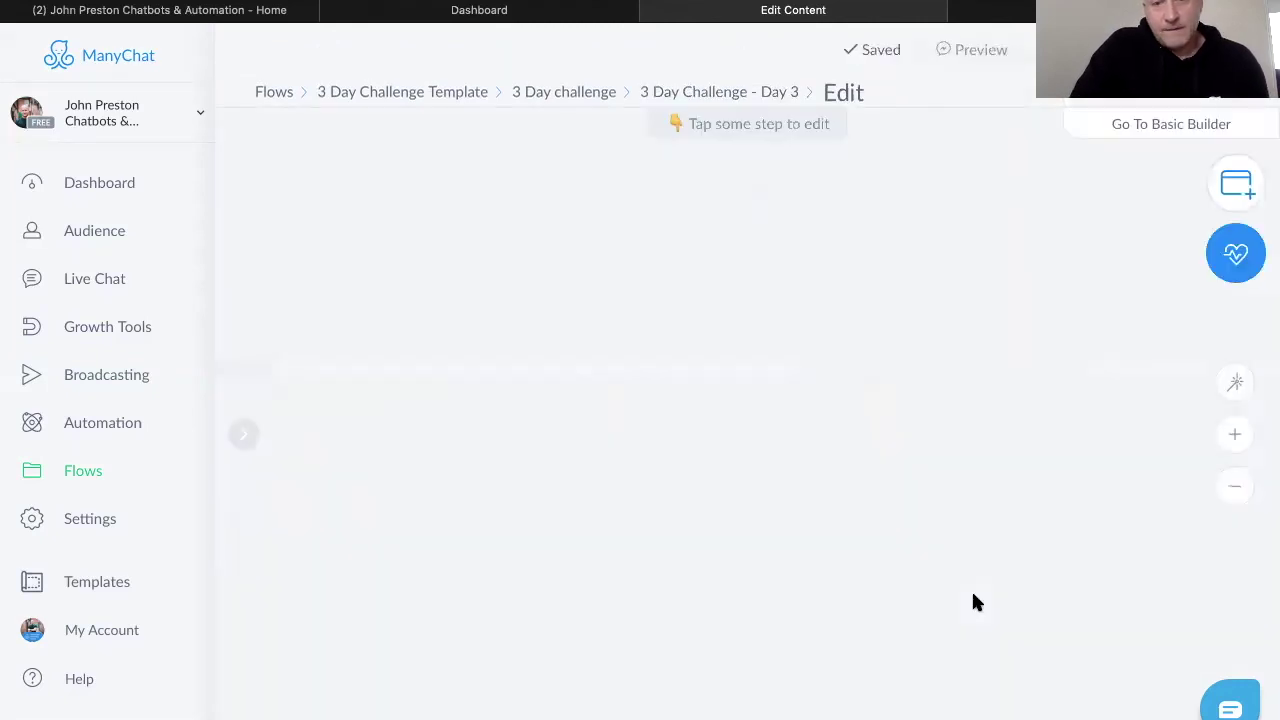
{"action": "scroll", "coordinate": [897, 465], "scroll_direction": "right", "scroll_amount": 3}
{"action": "scroll", "coordinate": [897, 465], "scroll_direction": "down", "scroll_amount": 2}
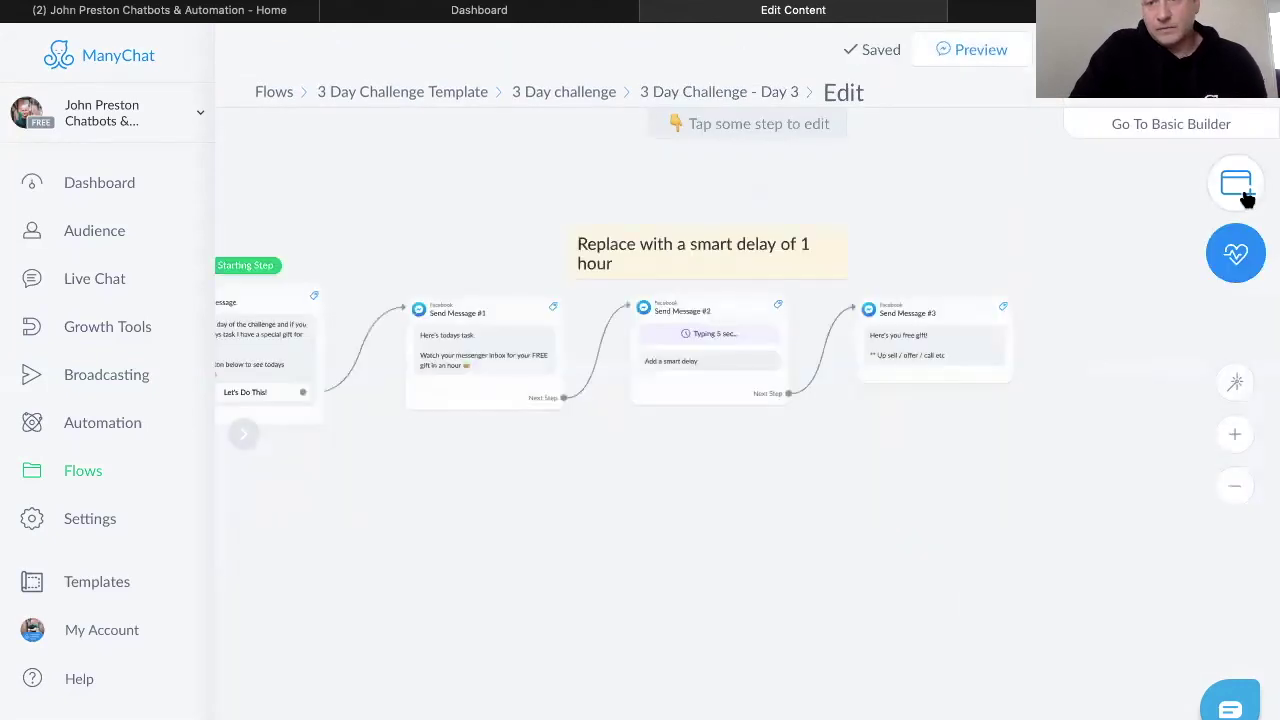
{"action": "left_click_drag", "start_coordinate": [695, 501], "coordinate": [807, 492]}
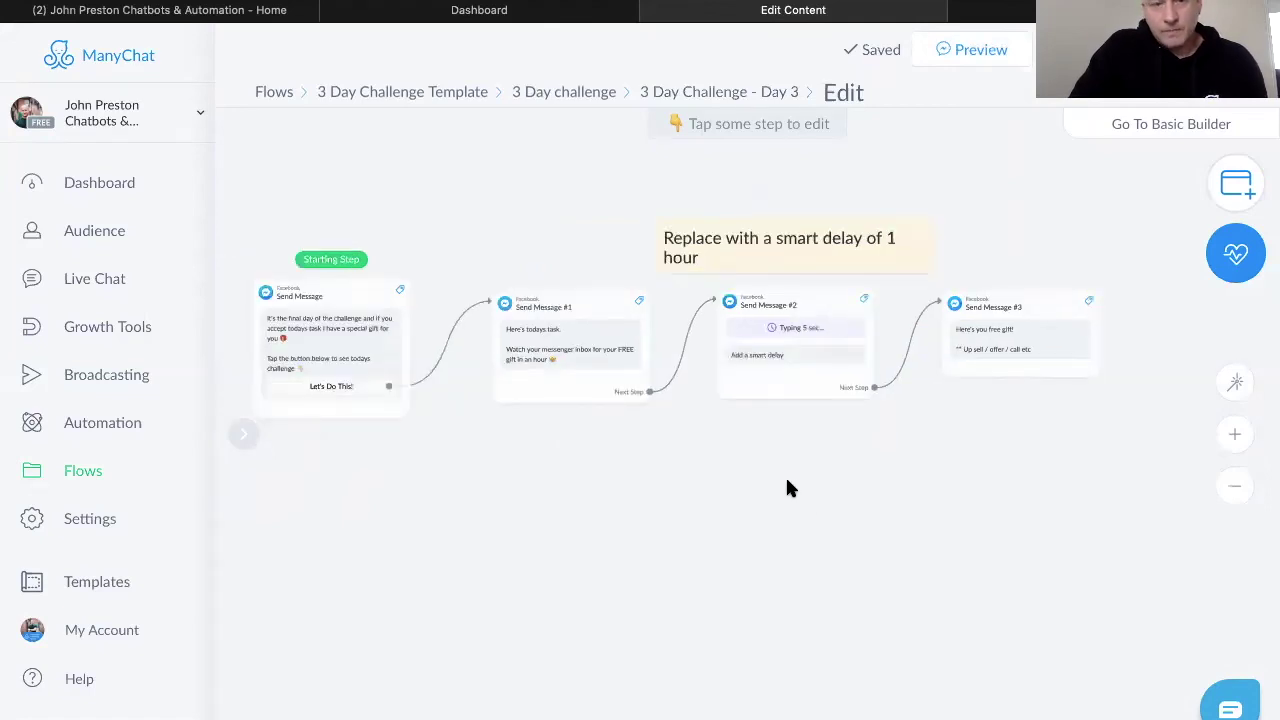
Step: Check the step types that can be added to the Day 3 flow, including Smart Delay, without adding one
{"action": "left_click", "coordinate": [787, 480]}
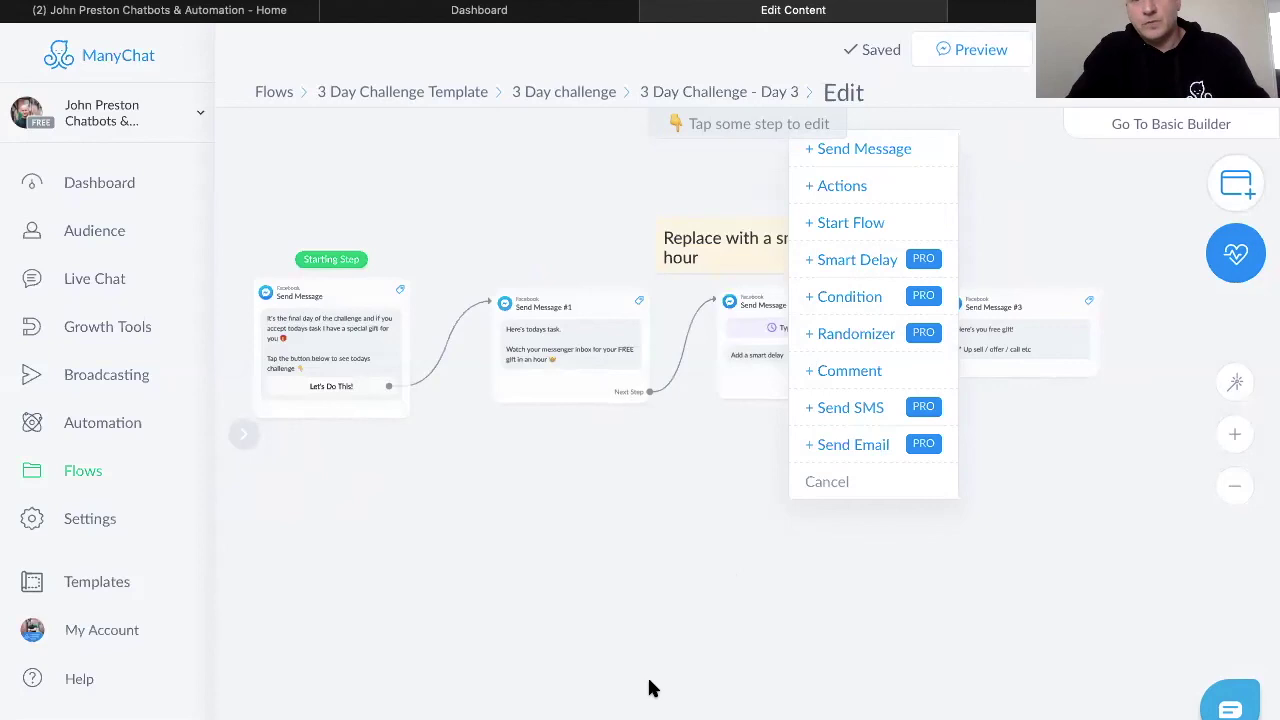
{"action": "left_click", "coordinate": [738, 596]}
{"action": "left_click_drag", "start_coordinate": [738, 596], "coordinate": [691, 606]}
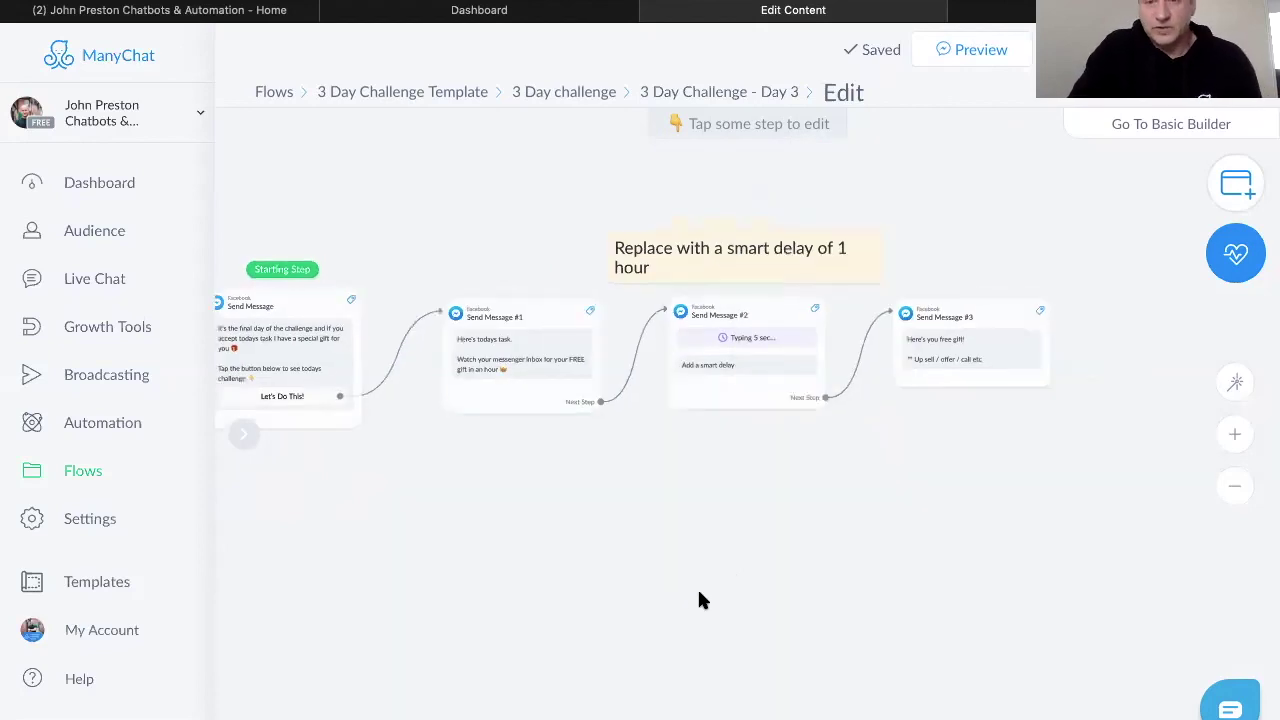
{"action": "scroll", "coordinate": [589, 626], "scroll_direction": "right", "scroll_amount": 2}
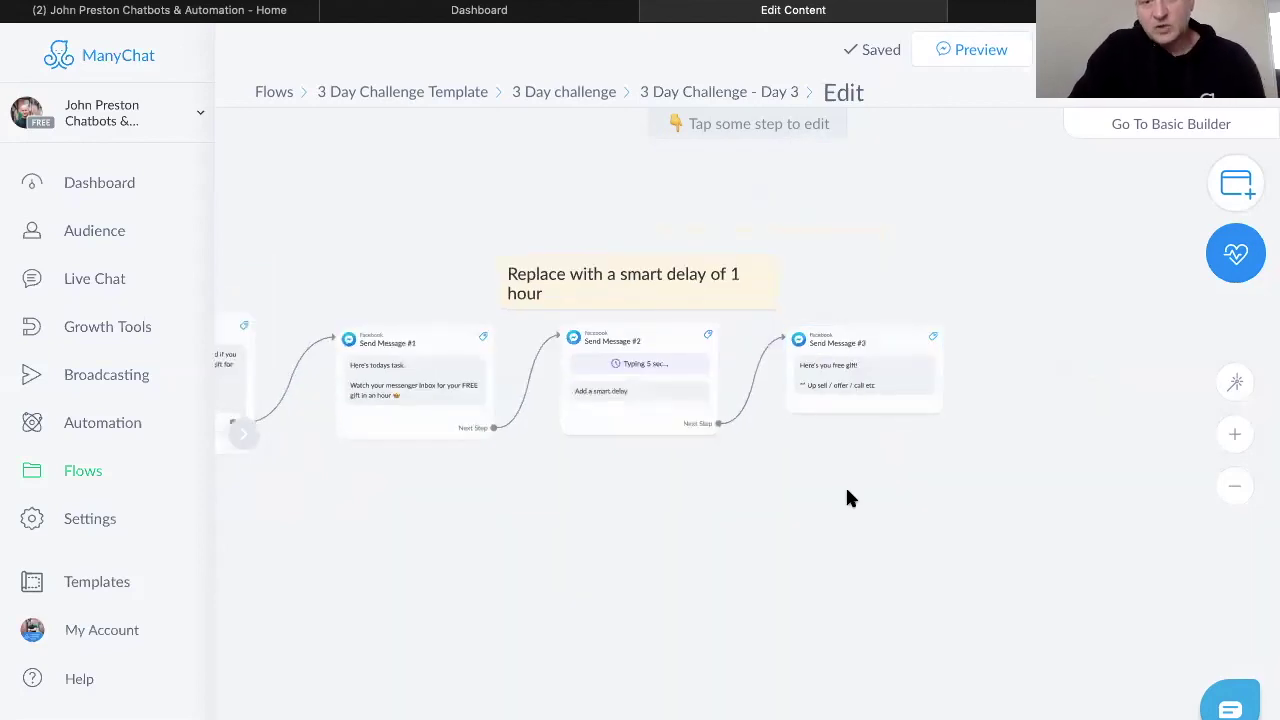